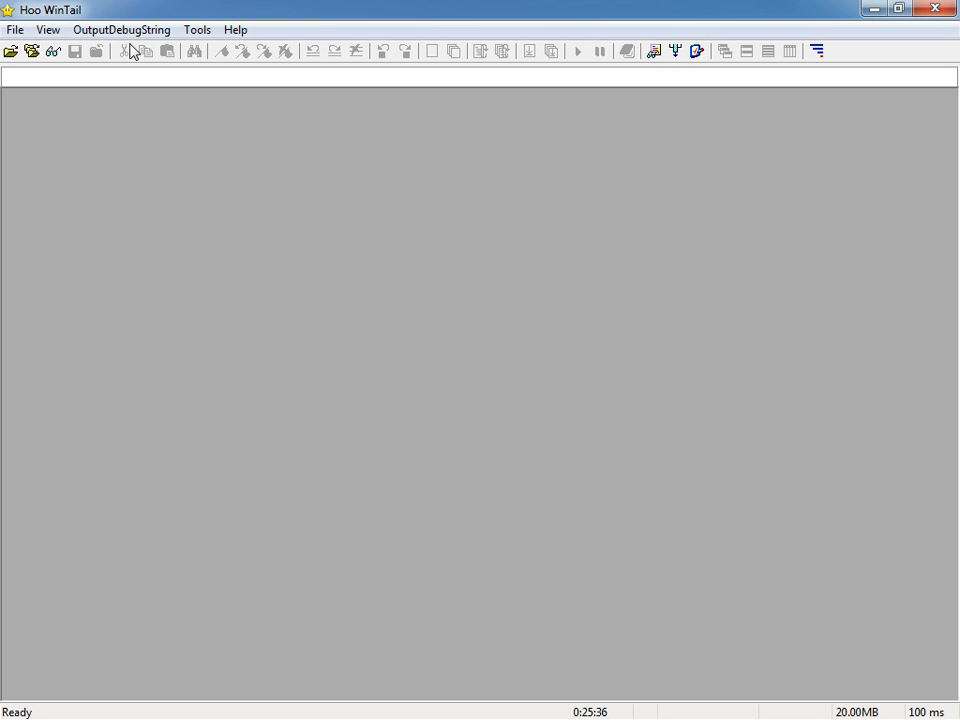
Turn off the display buffer size limit so that log files load without truncation.
click(197, 33)
click(245, 162)
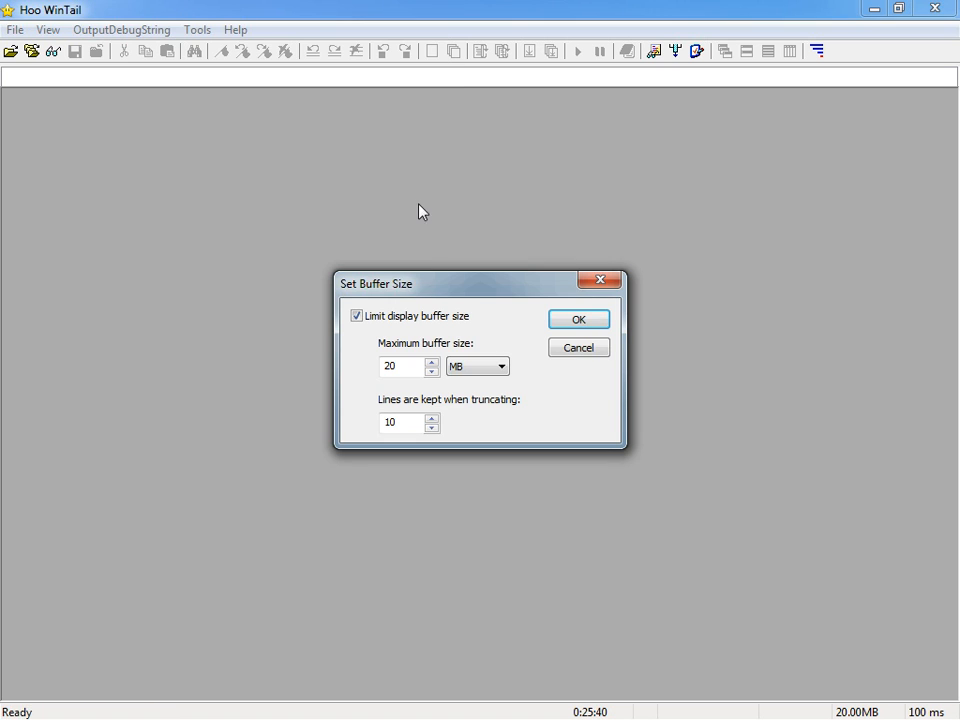
click(361, 320)
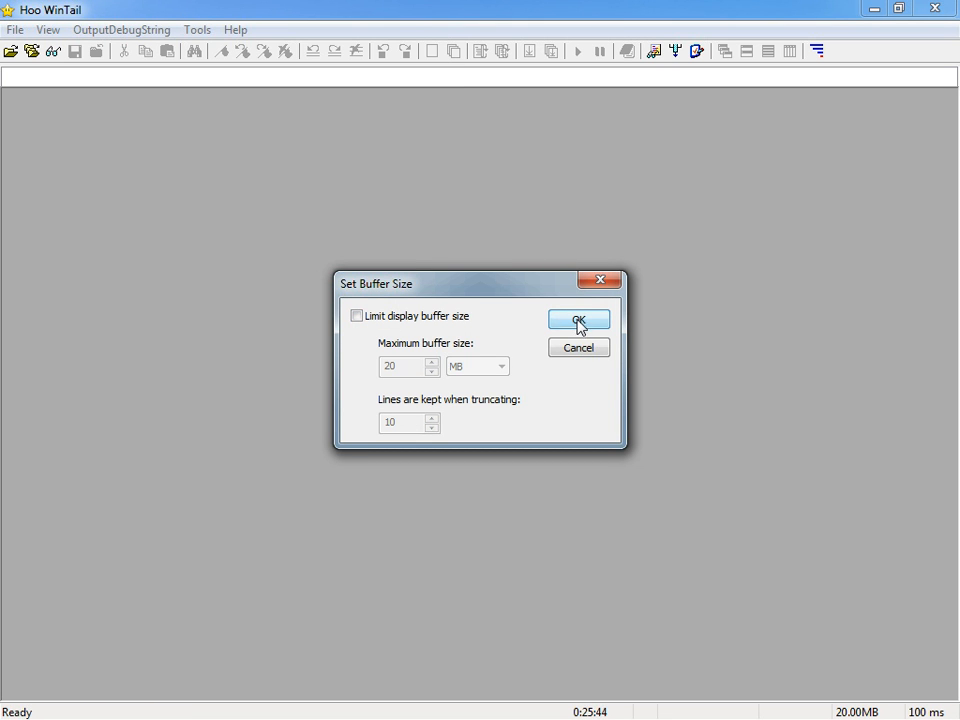
click(580, 320)
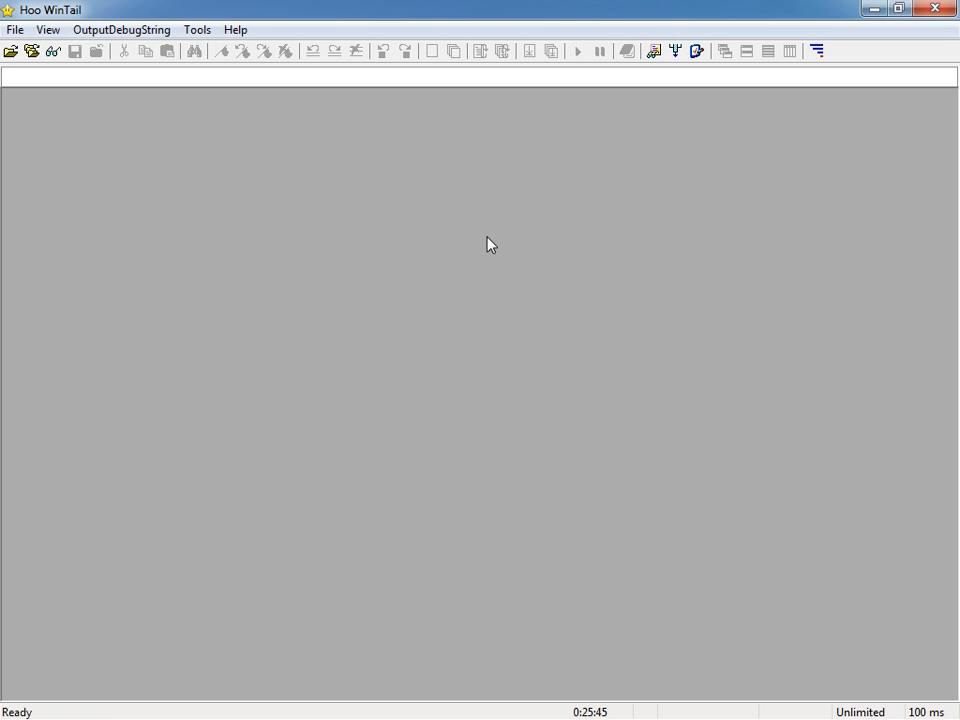
Open the log file SanitizedLogs.txt from the mydomain folder on the E: drive.
click(10, 51)
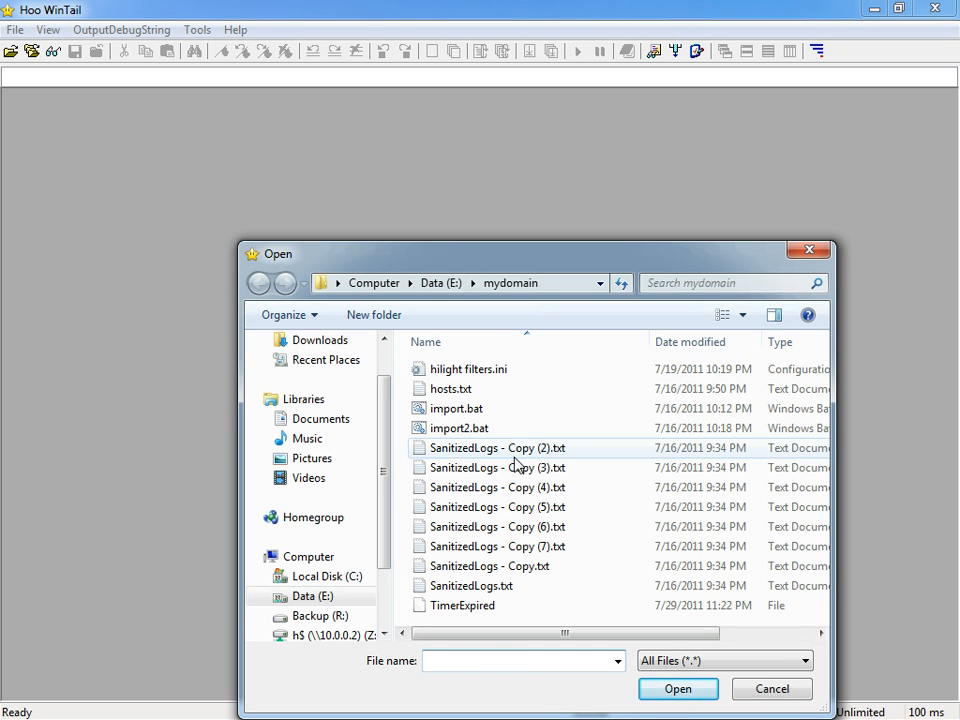
double_click(467, 588)
click(127, 125)
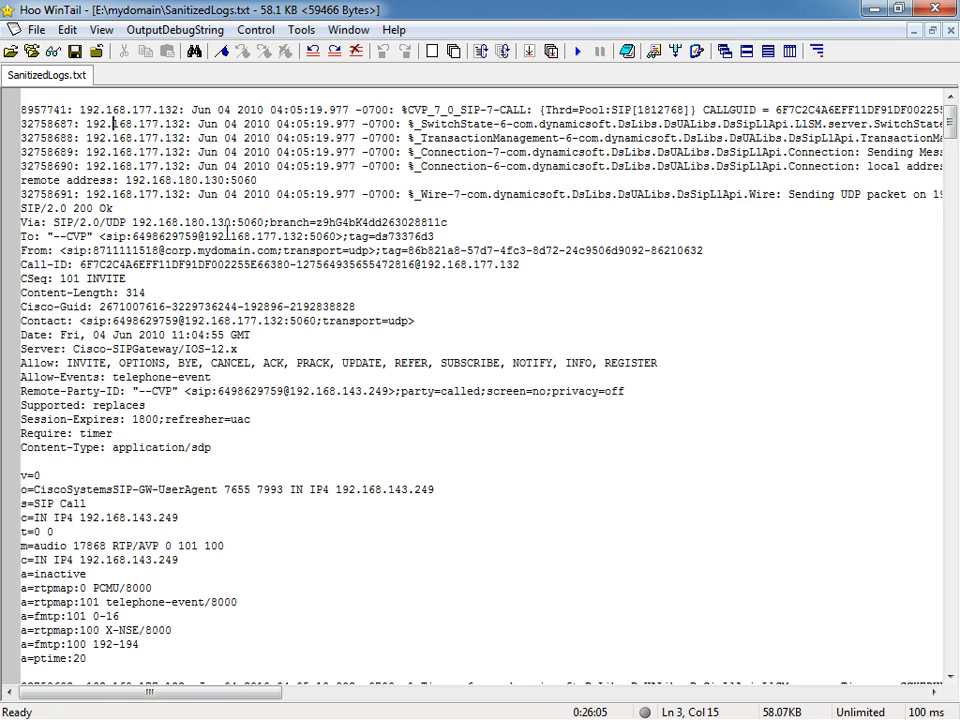
Examine the SIP messages throughout SanitizedLogs.txt, including the Call-ID and Contact address in the first message.
scroll(228, 230, down, 20)
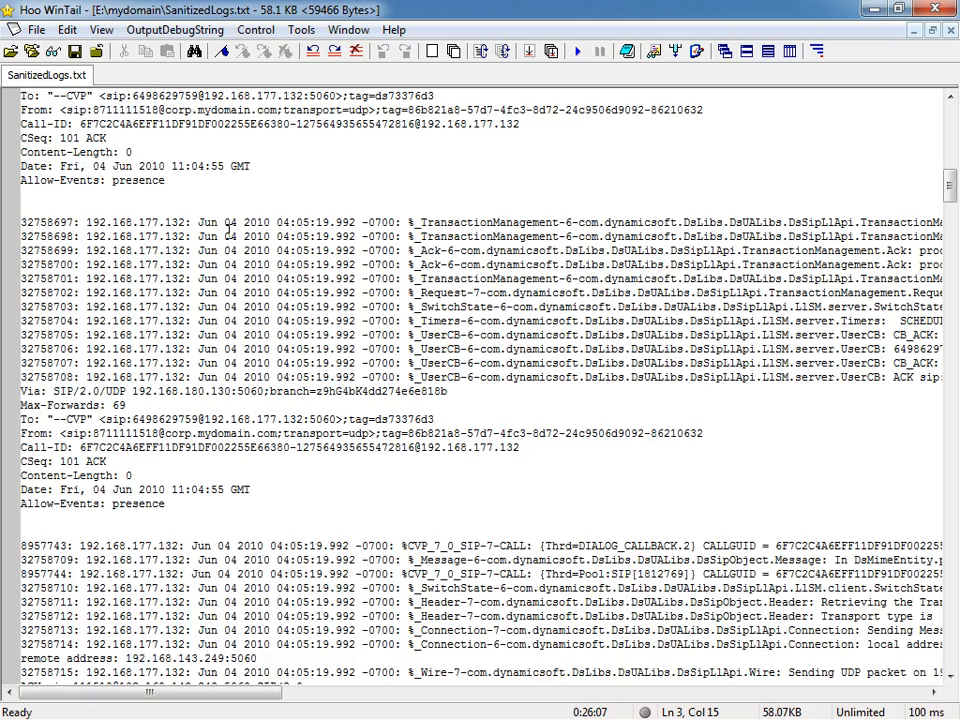
scroll(228, 230, down, 20)
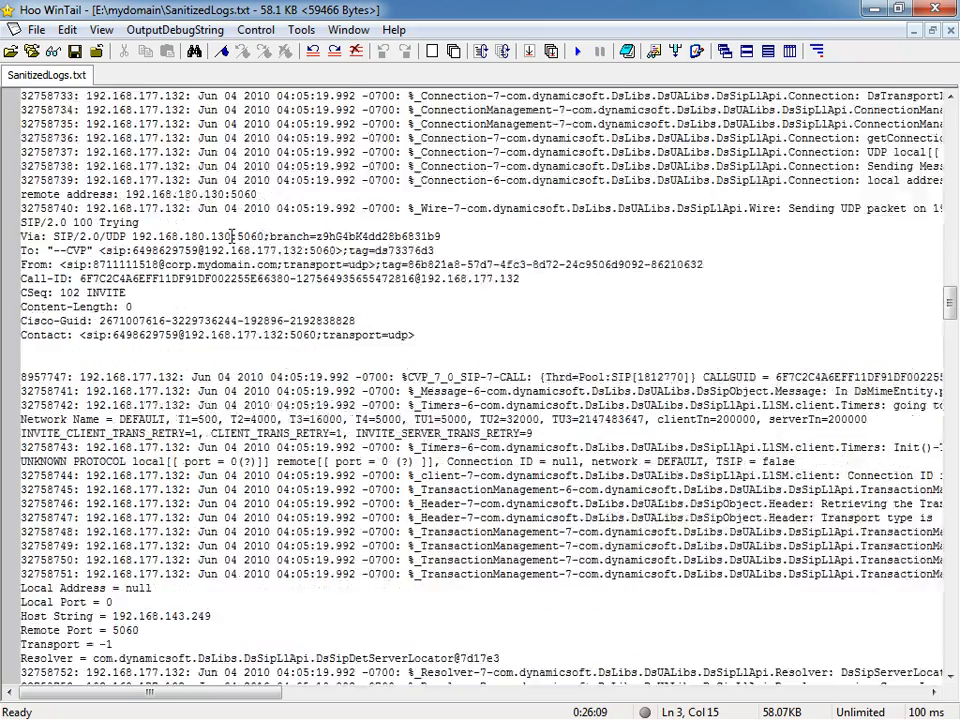
scroll(243, 240, down, 20)
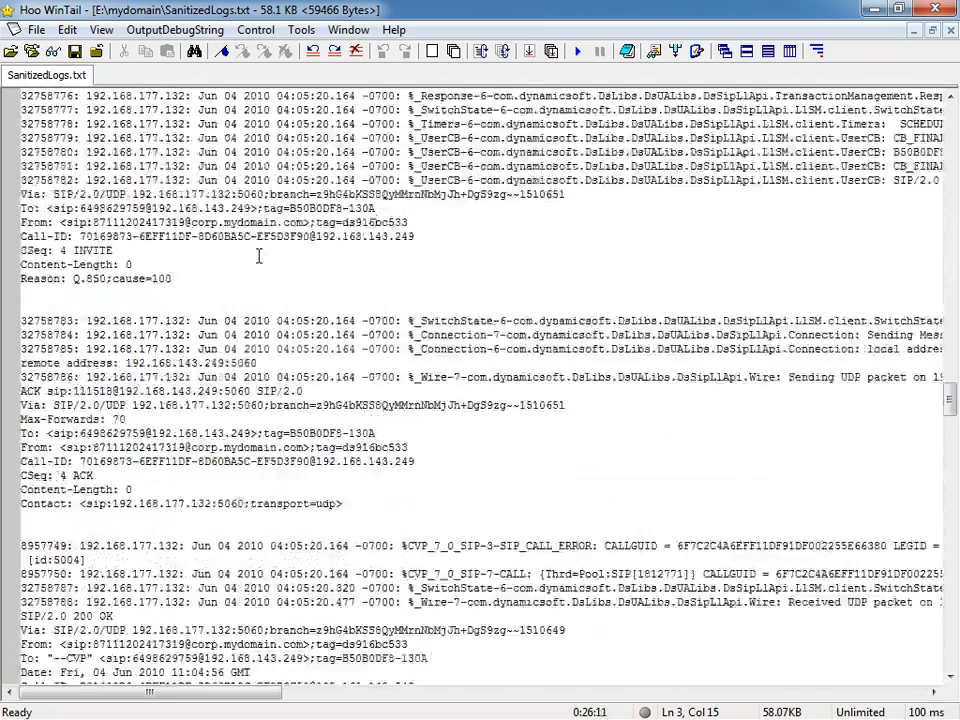
drag(951, 419, 951, 121)
click(153, 222)
scroll(153, 222, up, 3)
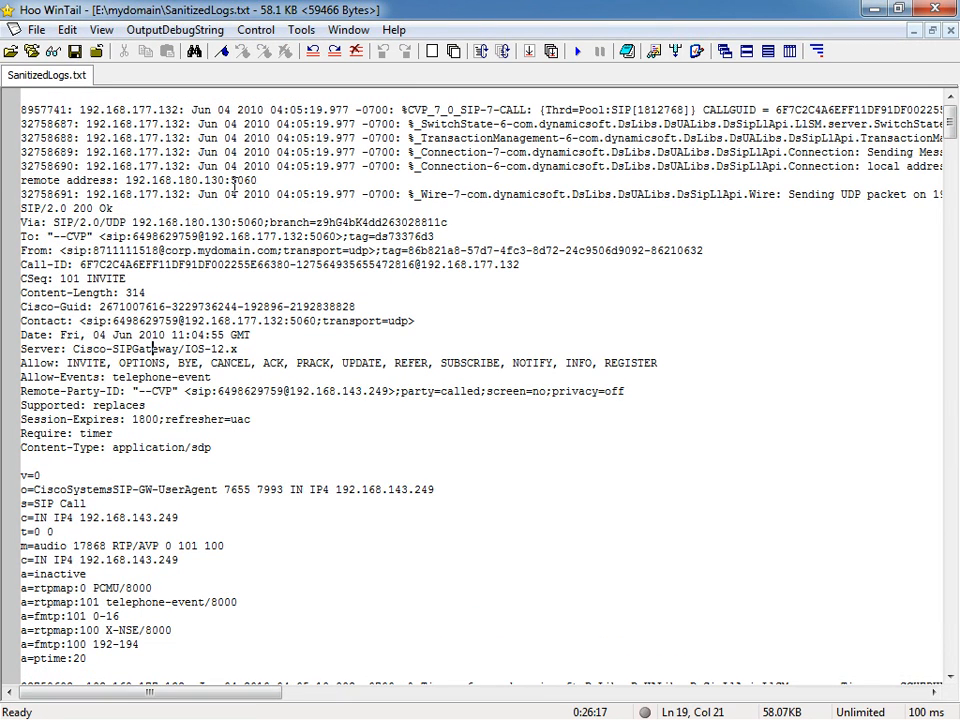
drag(146, 690, 181, 674)
click(287, 288)
scroll(283, 309, down, 2)
scroll(284, 309, down, 15)
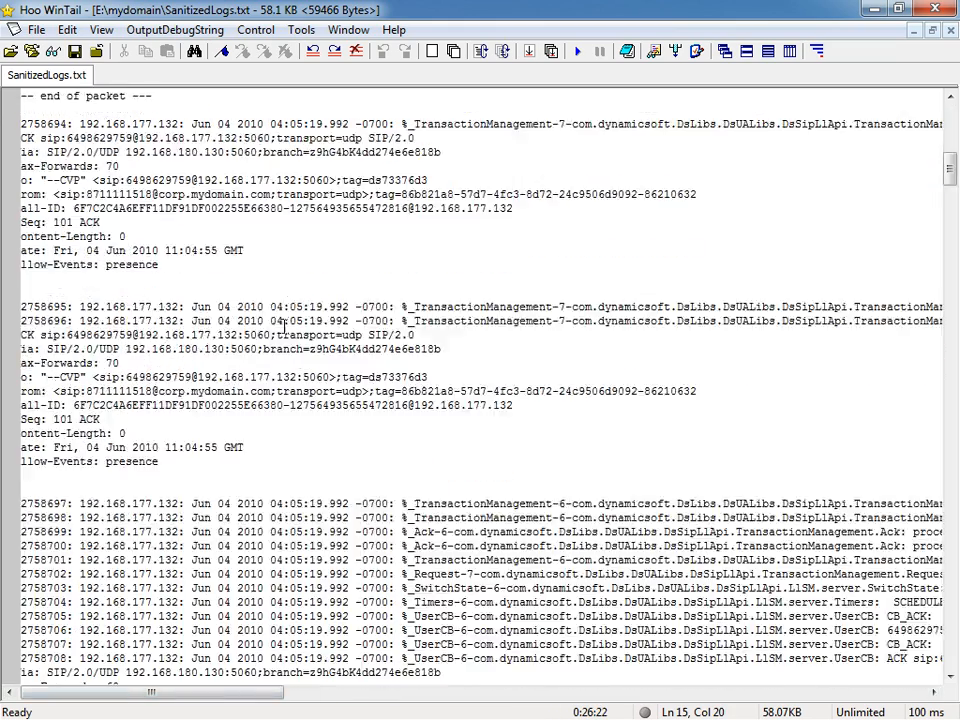
drag(167, 697, 160, 697)
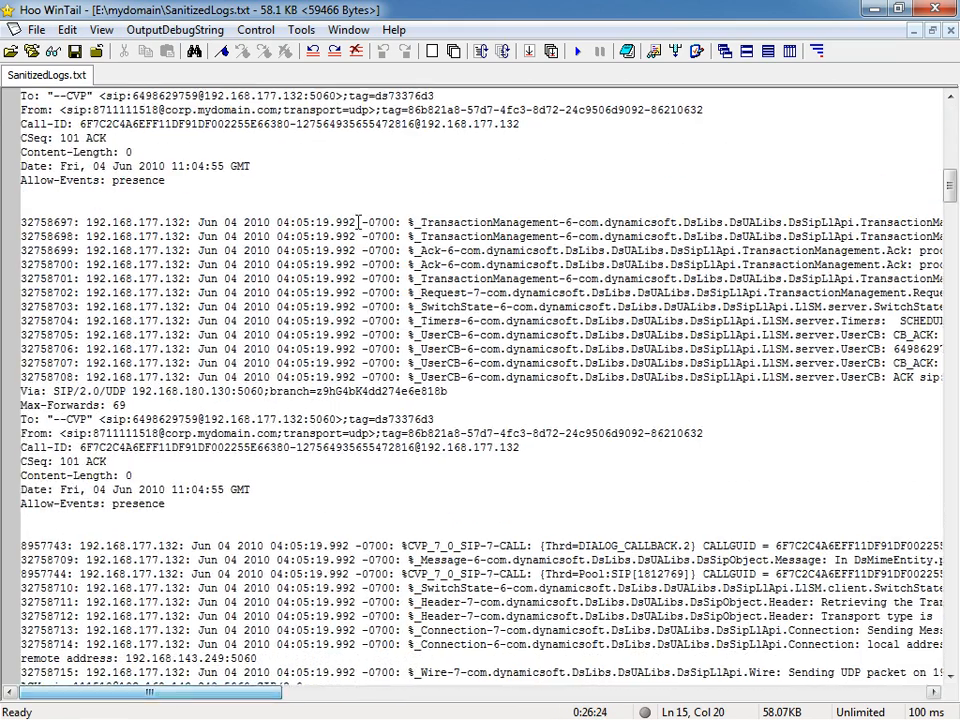
scroll(351, 284, down, 20)
scroll(369, 285, up, 15)
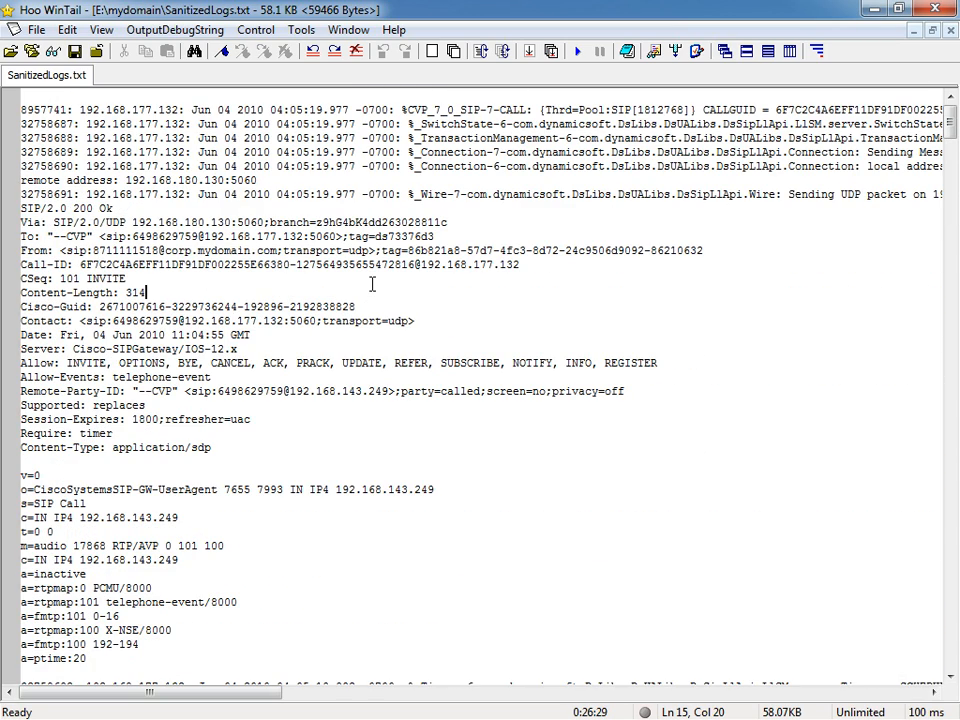
drag(80, 266, 290, 265)
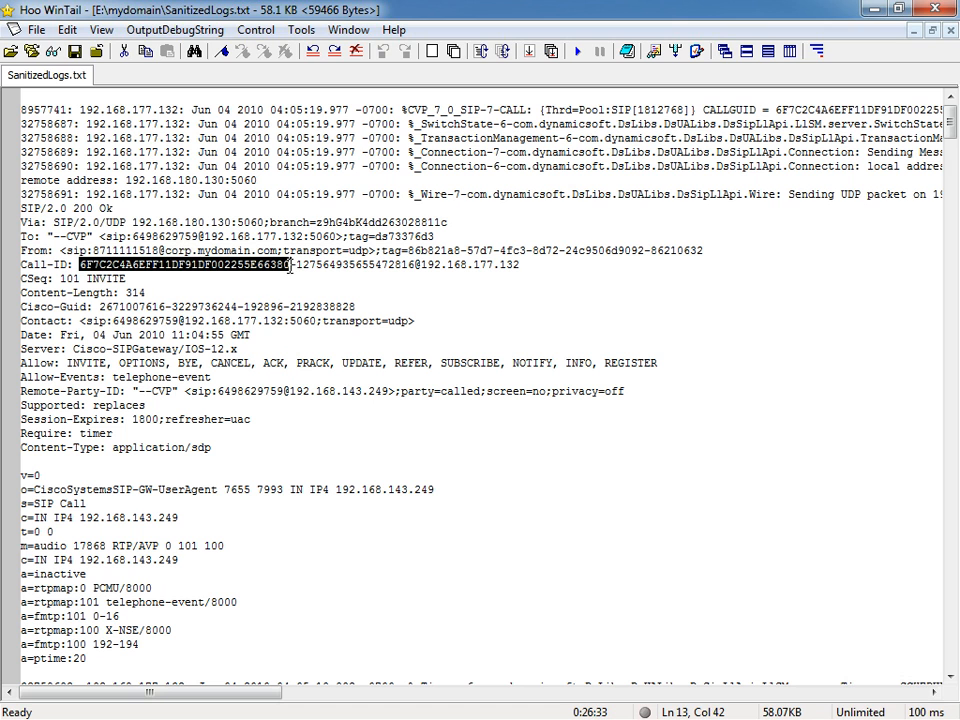
drag(112, 321, 173, 321)
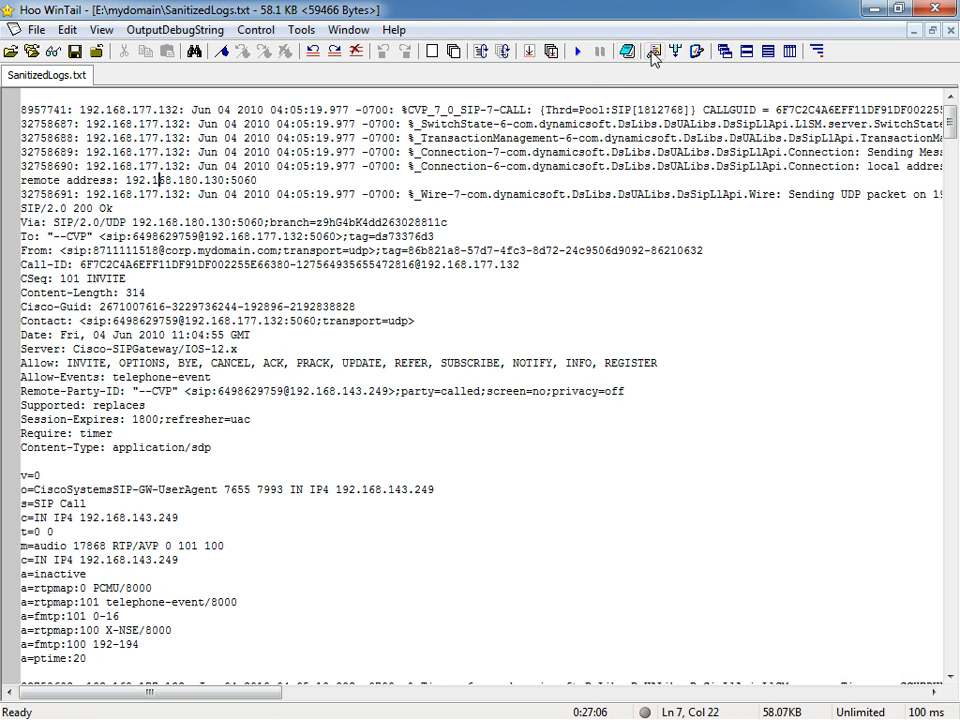
Create a highlight filter from the first message's Call-ID, using the part before the hyphen: 6F7C2C4A6EFF11DF91DF002255E66380.
click(654, 51)
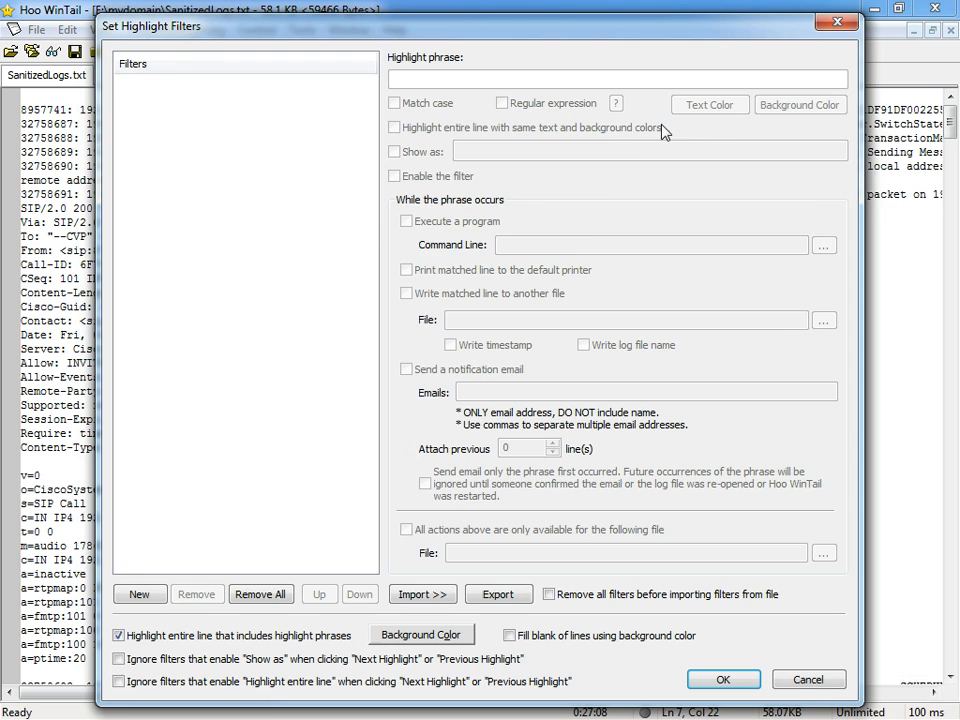
click(806, 686)
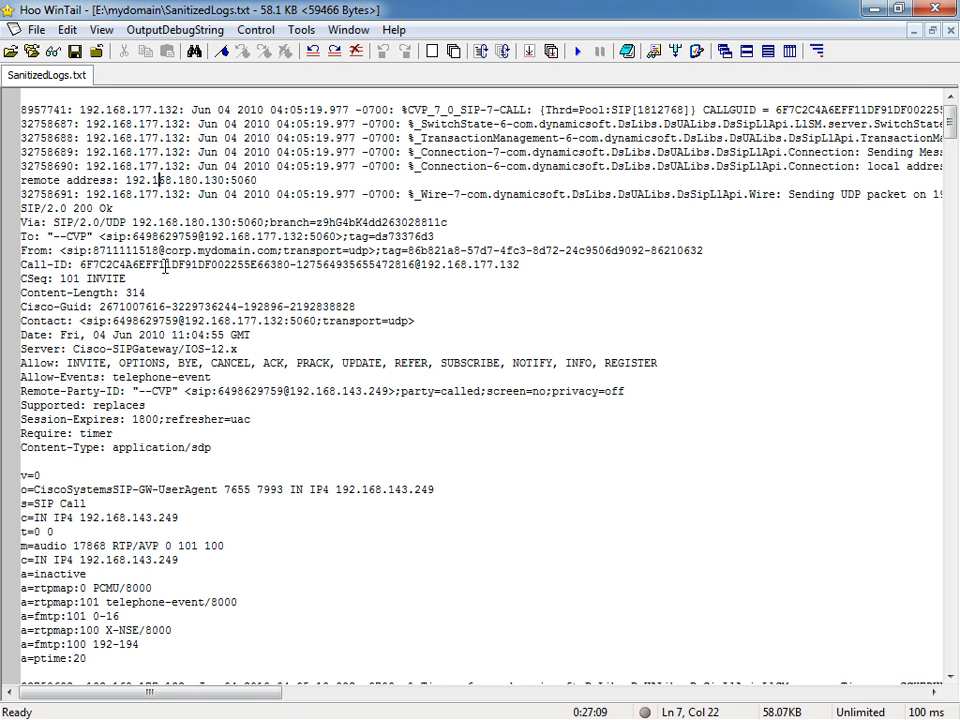
drag(80, 264, 290, 265)
key(ctrl+c)
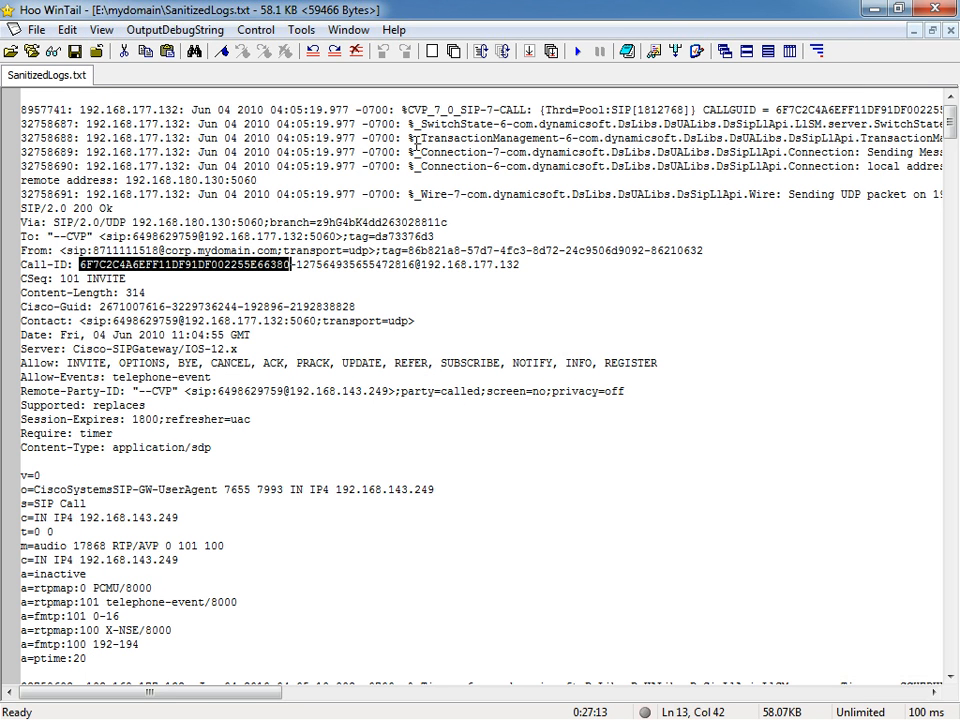
click(652, 50)
click(140, 594)
key(ctrl+v)
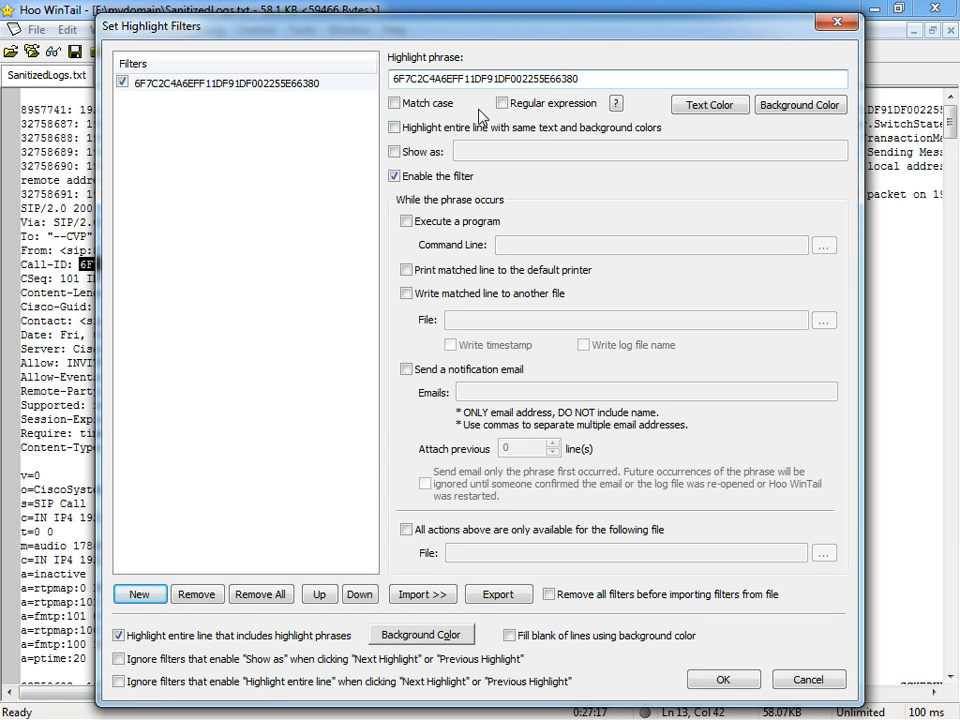
Give the Call-ID filter a yellow background, apply it, and check the highlighted matches in SanitizedLogs.txt.
click(799, 106)
click(313, 283)
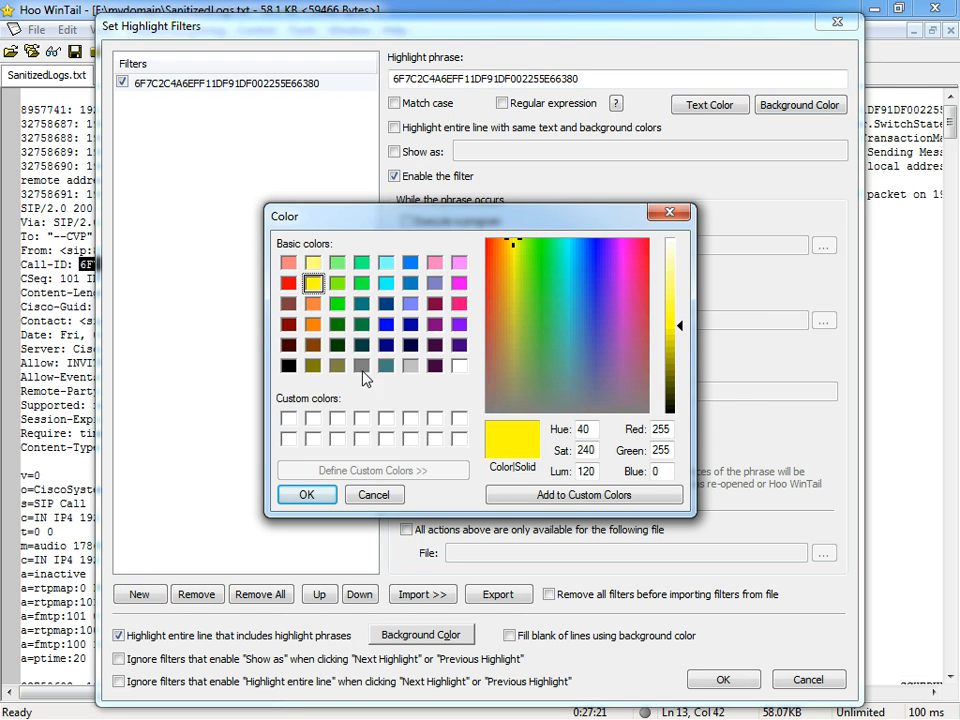
click(332, 494)
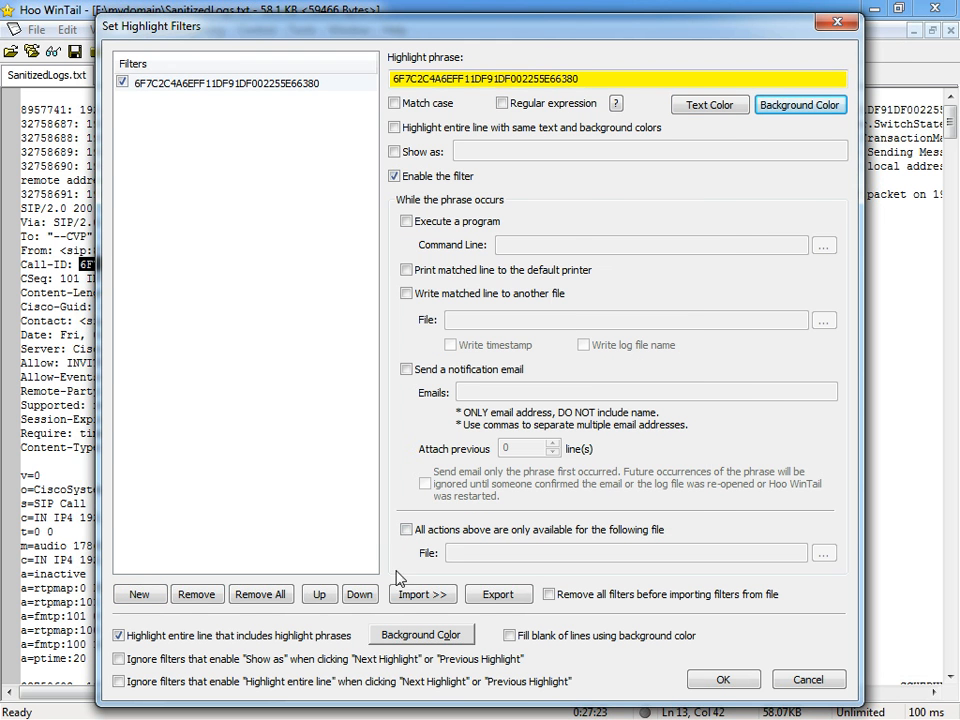
key(Return)
click(297, 229)
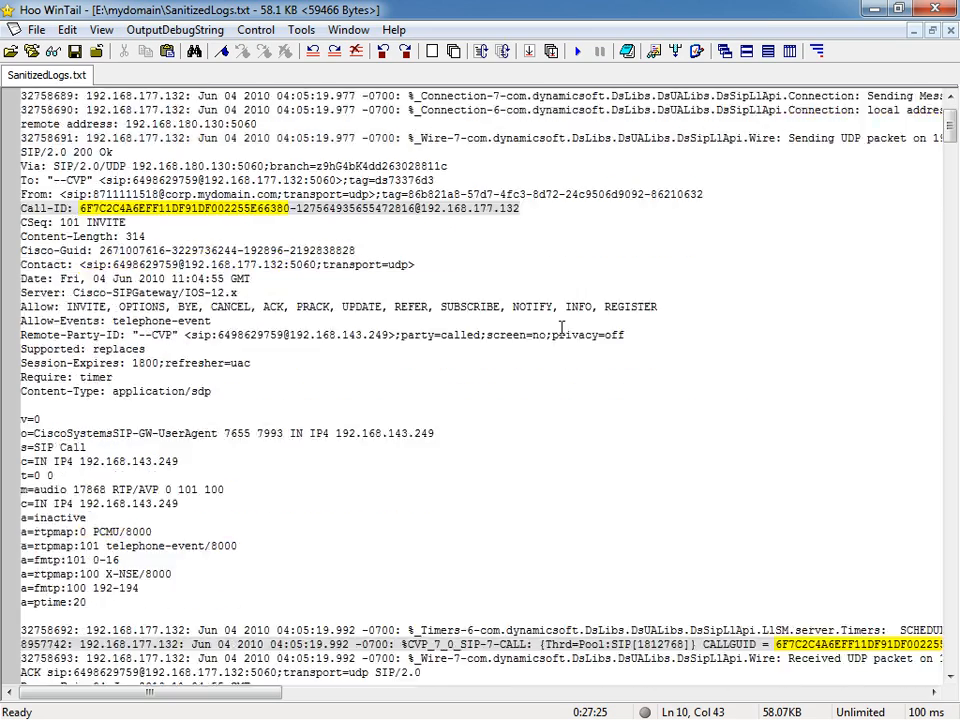
scroll(565, 326, down, 20)
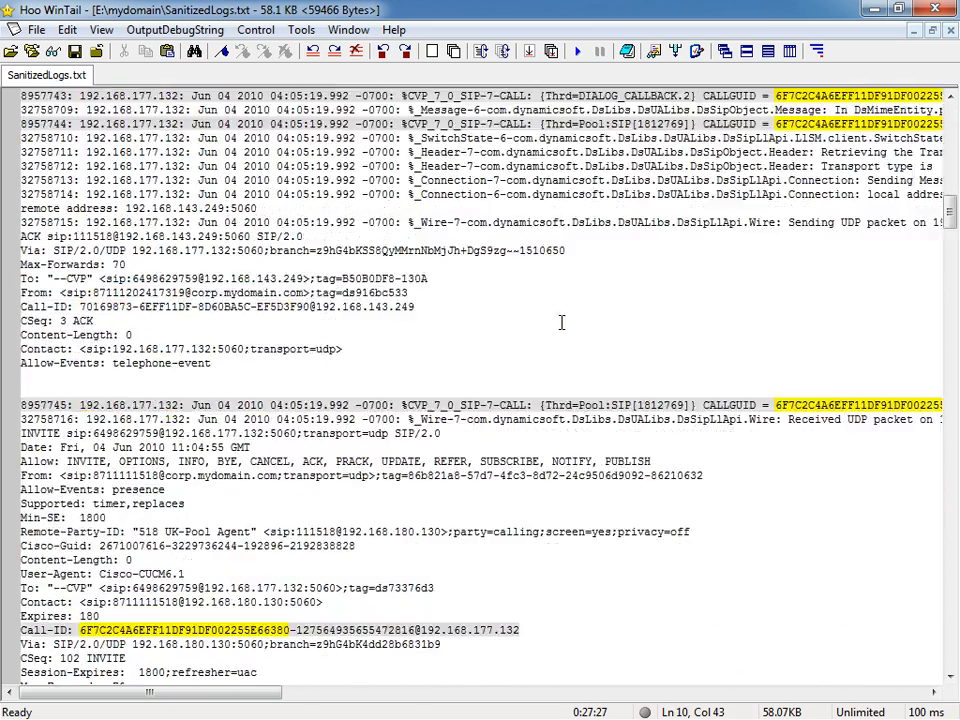
scroll(561, 328, down, 3)
scroll(598, 368, up, 20)
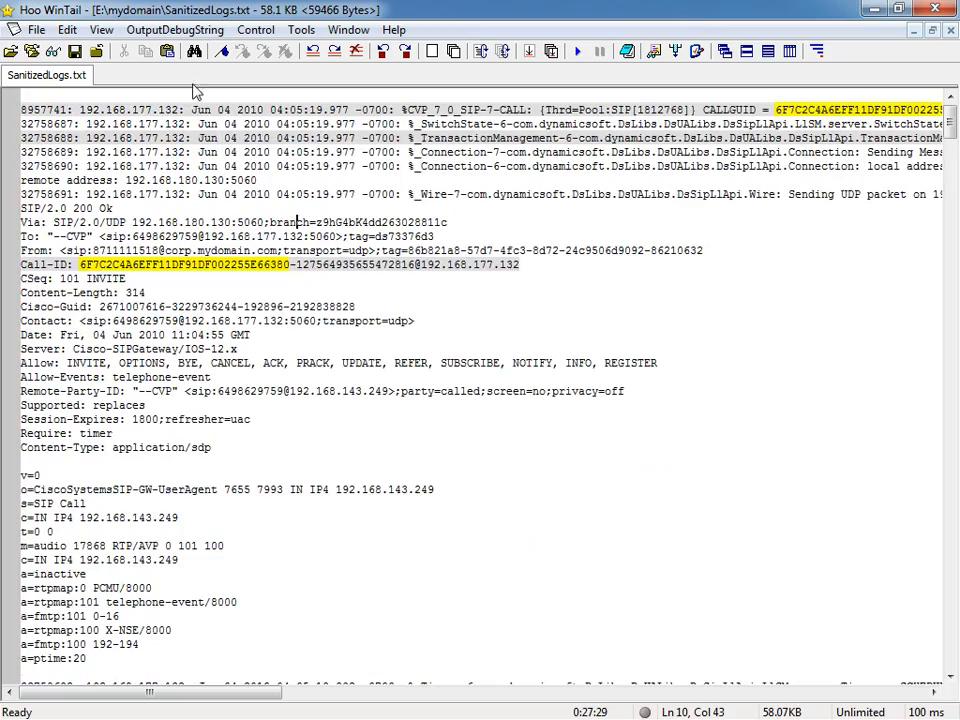
Open SanitizedLogs - Copy (5).txt, compare its highlighting with SanitizedLogs.txt, and close the copy.
click(11, 51)
double_click(478, 506)
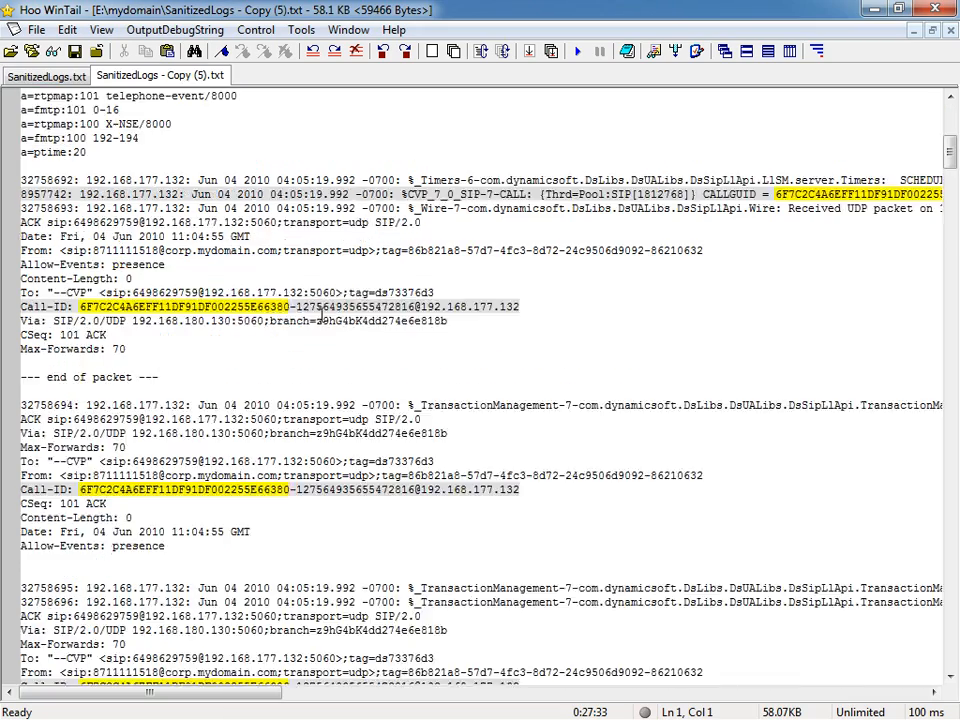
click(47, 76)
click(231, 281)
click(140, 75)
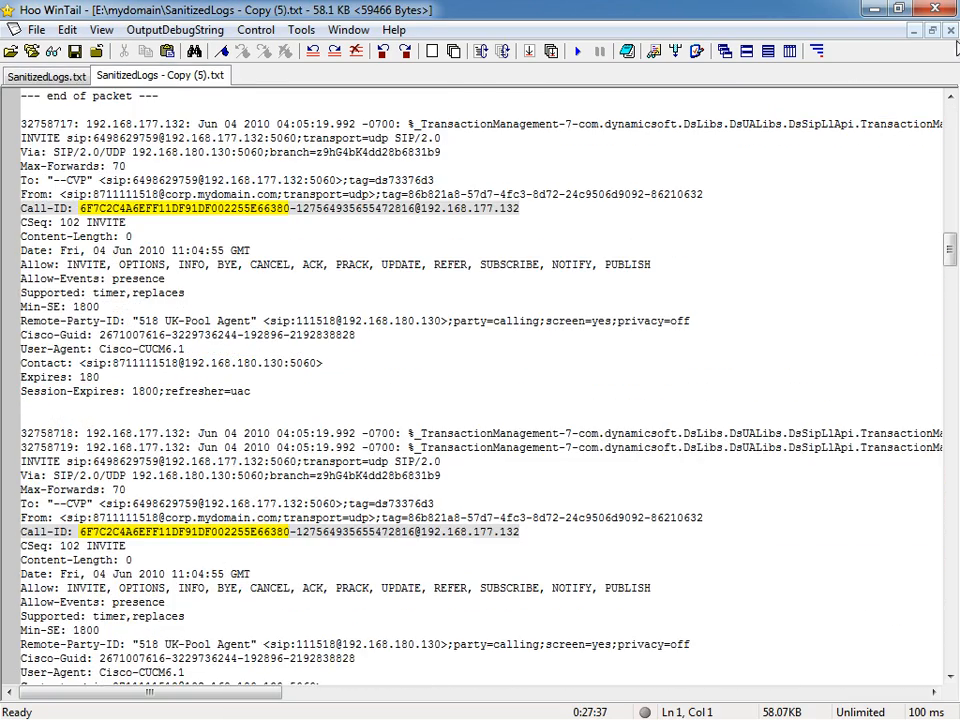
key(ctrl+F4)
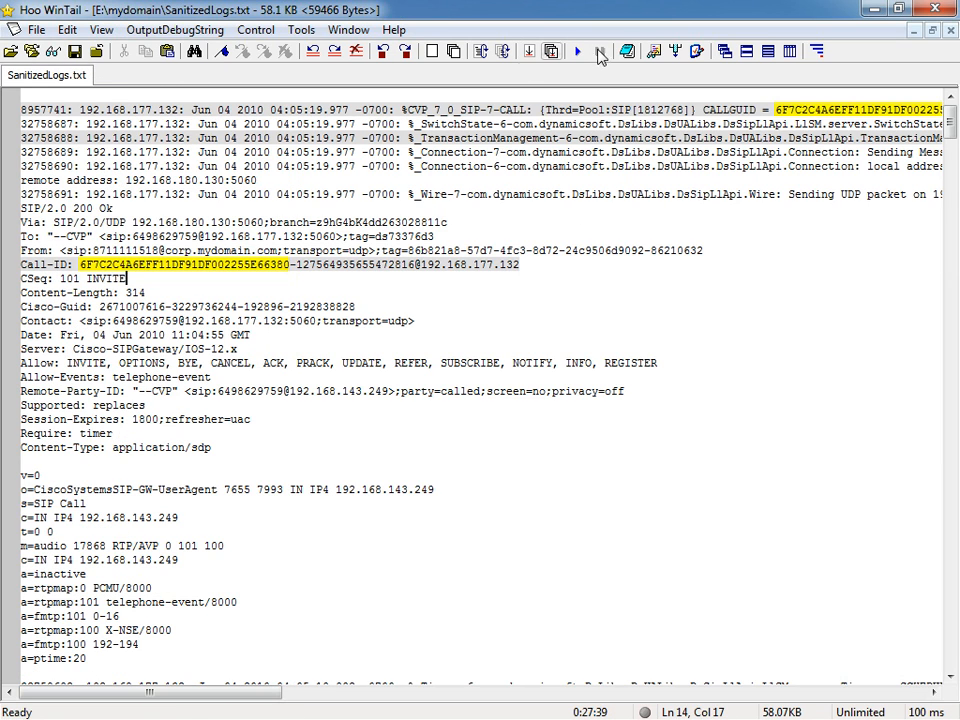
Remove all highlight filters and apply the empty filter list to the log.
scroll(312, 327, down, 8)
click(668, 51)
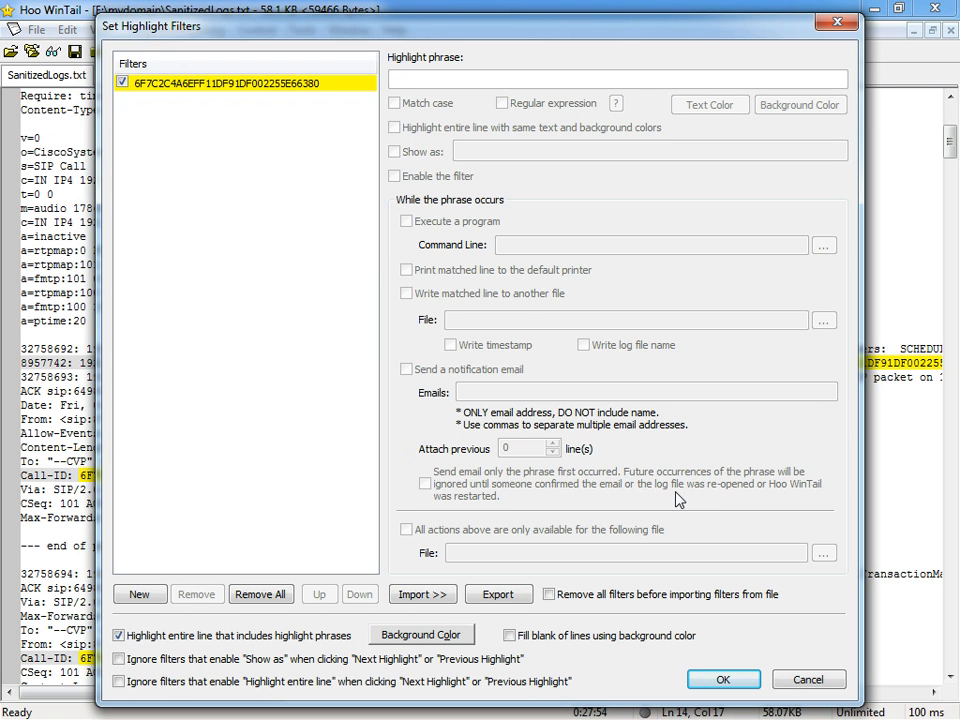
click(285, 597)
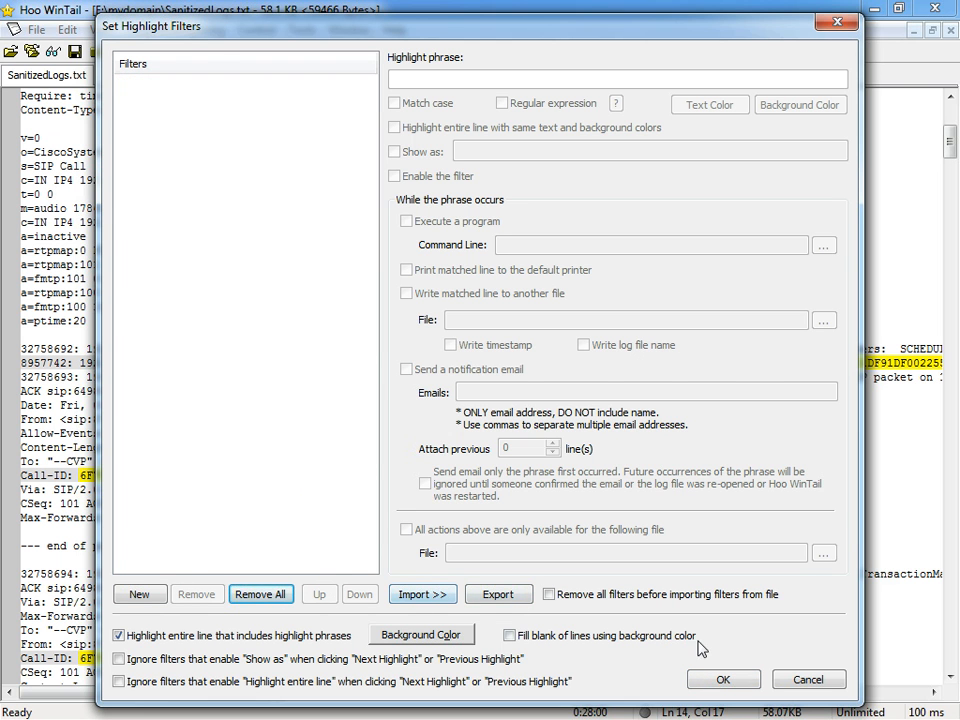
click(723, 680)
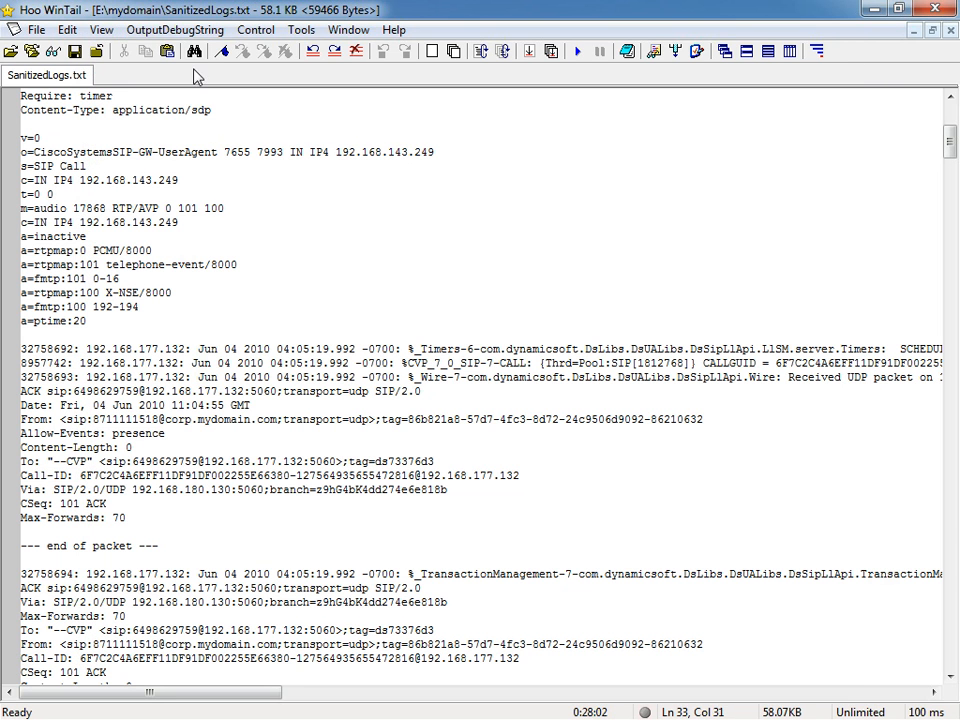
Add a blank highlight filter, import the saved filters from hilight filters.ini, and review the imported list.
click(483, 49)
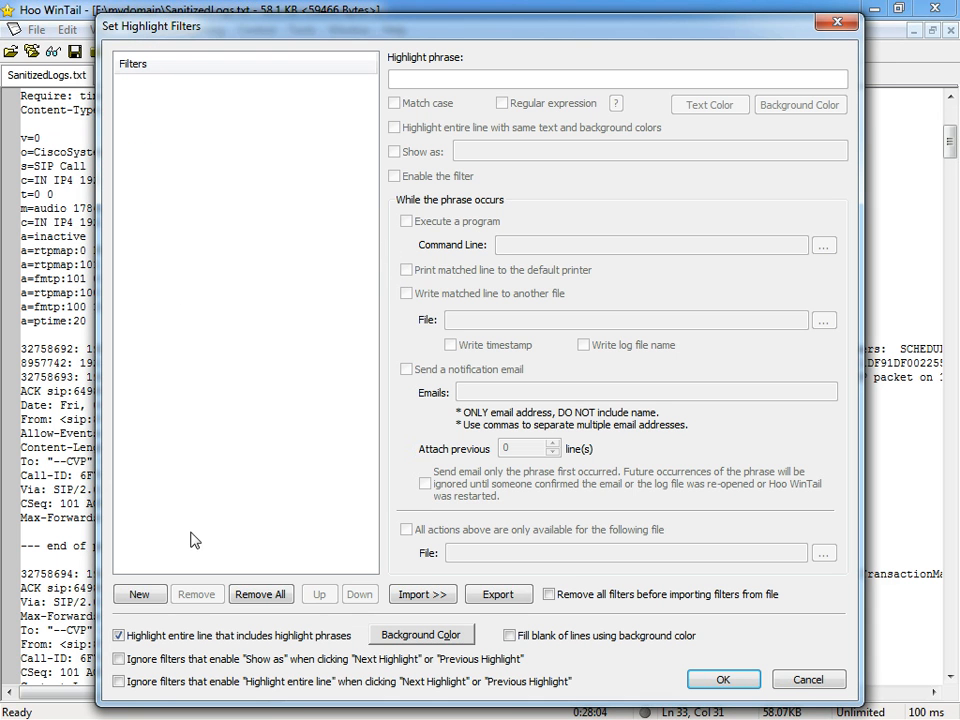
click(139, 594)
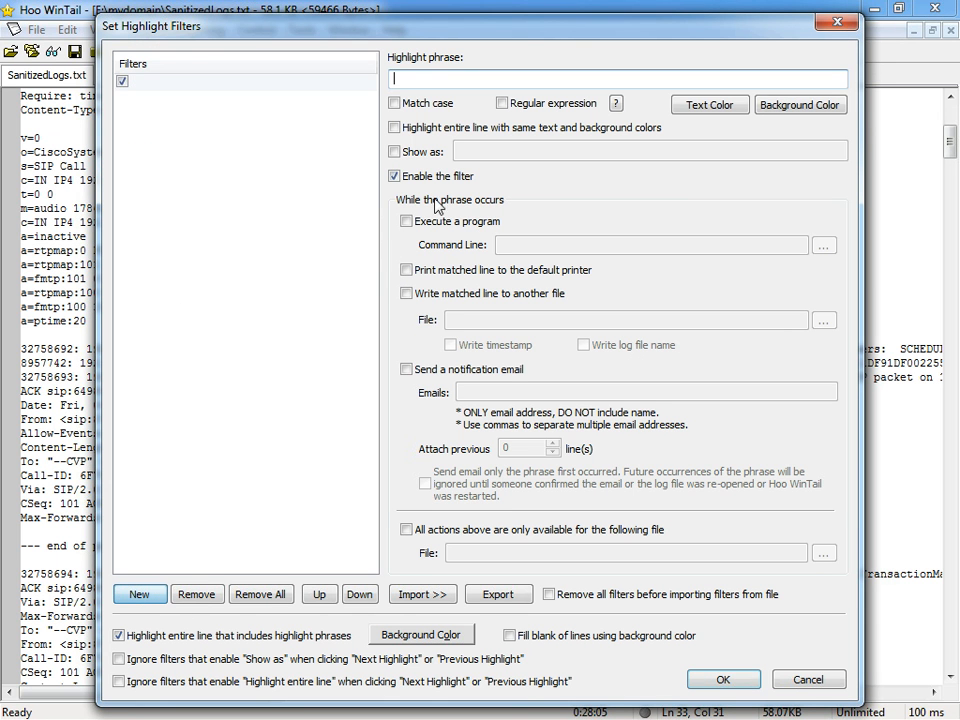
click(405, 596)
click(500, 597)
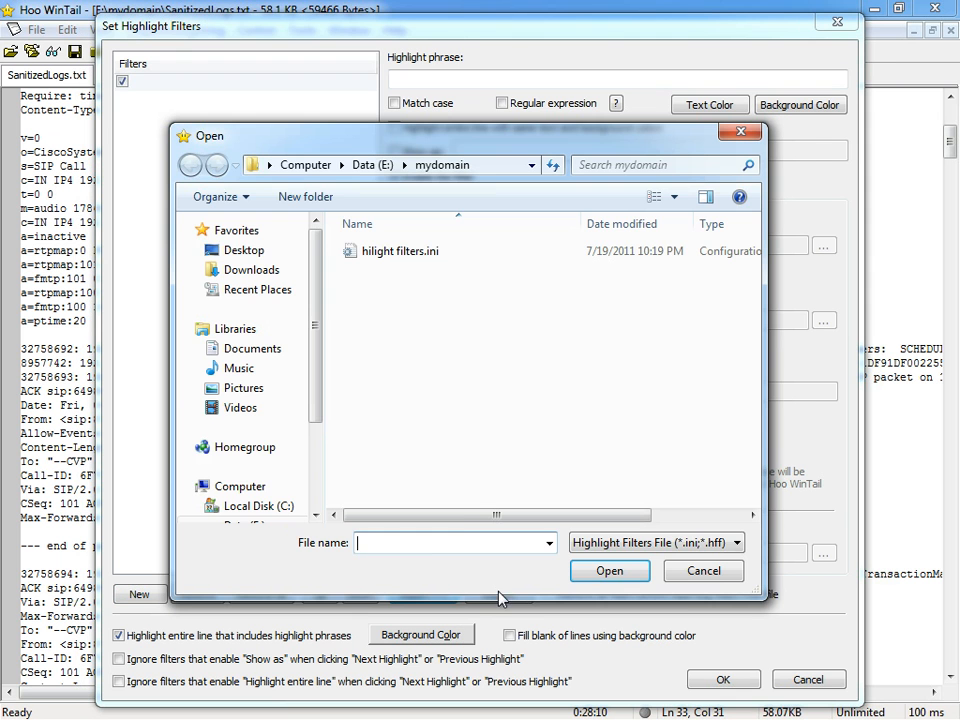
double_click(400, 255)
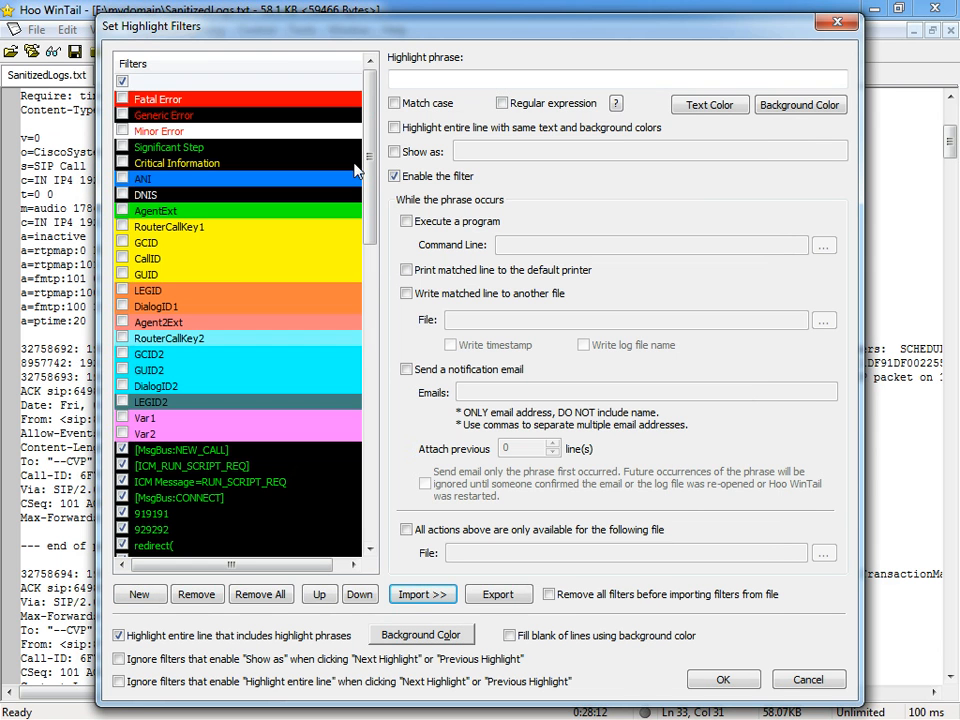
drag(370, 150, 386, 253)
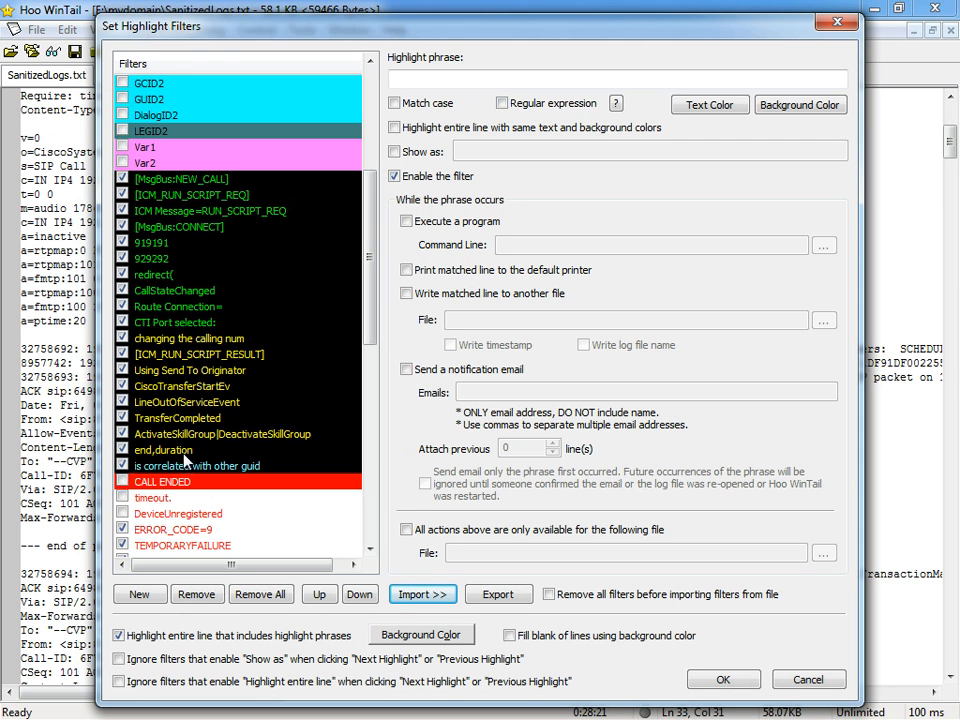
drag(376, 259, 372, 205)
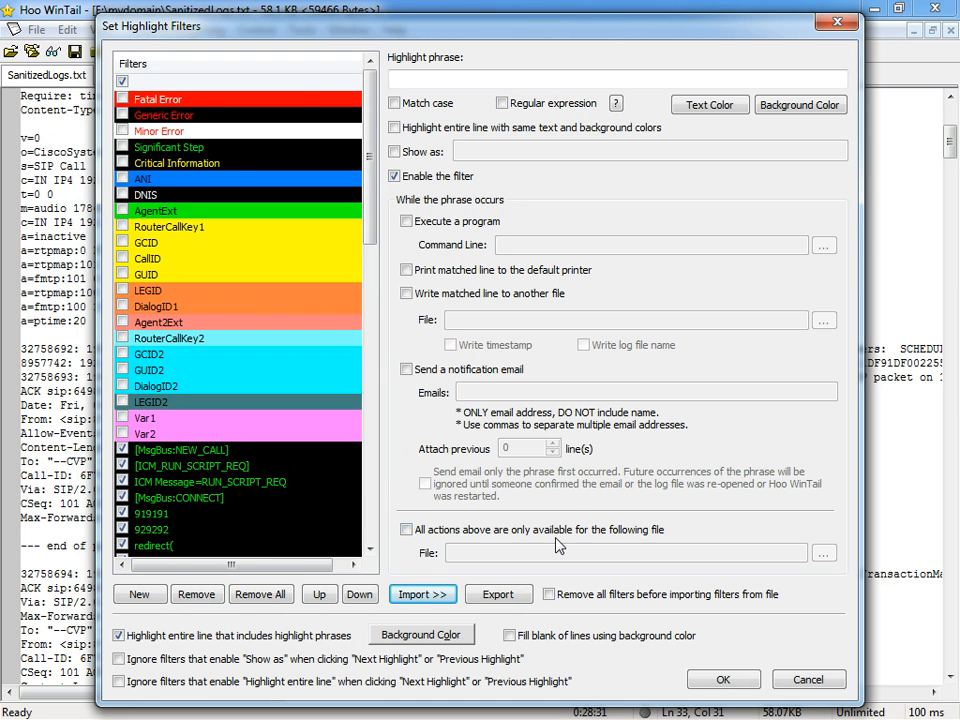
Remove the blank filter, ignore "Show as" and "Highlight entire line" filters during next/previous highlight navigation, and apply the filters.
click(123, 82)
click(196, 594)
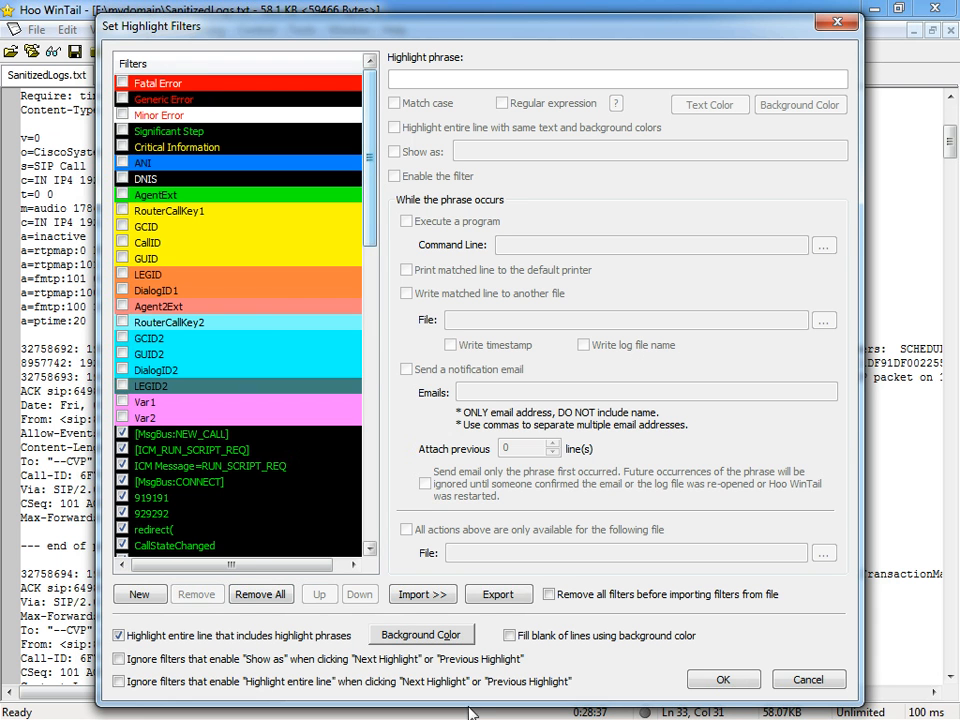
click(119, 659)
click(119, 681)
click(710, 680)
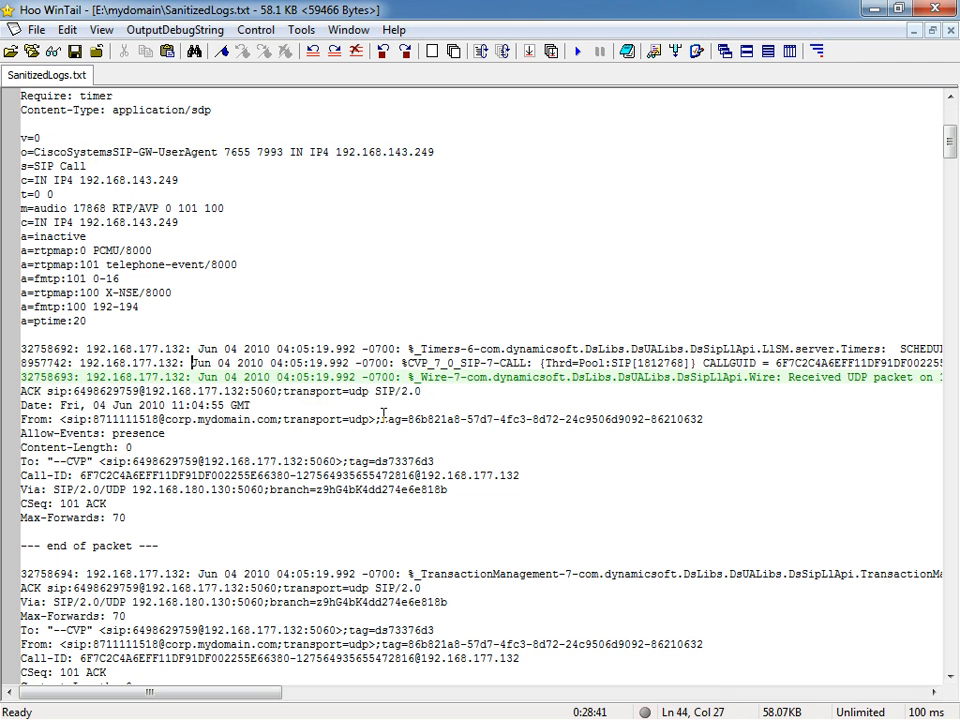
Examine the full width of the highlighted Received UDP packet line at entry 32758693 and the packet lines under it.
drag(236, 696, 294, 703)
drag(584, 377, 722, 377)
key(Down)
key(Down)
key(Down)
key(Down)
key(Down)
key(Down)
key(Down)
key(Down)
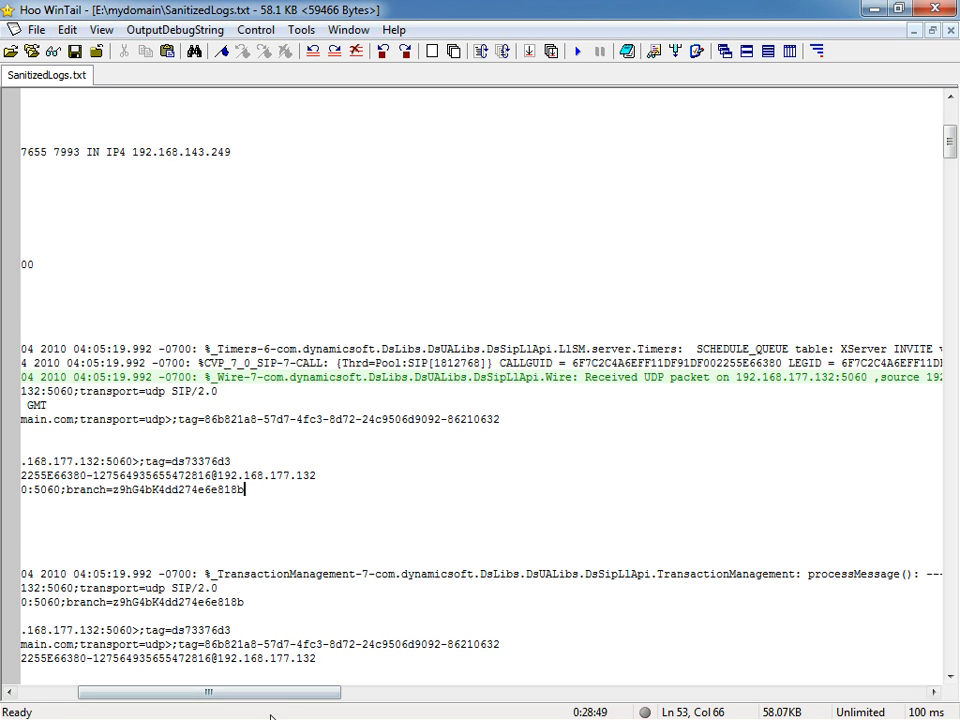
drag(274, 703, 140, 697)
Compare the message under the Received UDP packet line with its repeats in the TransactionManagement entries 32758694 to 32758696.
scroll(602, 326, down, 4)
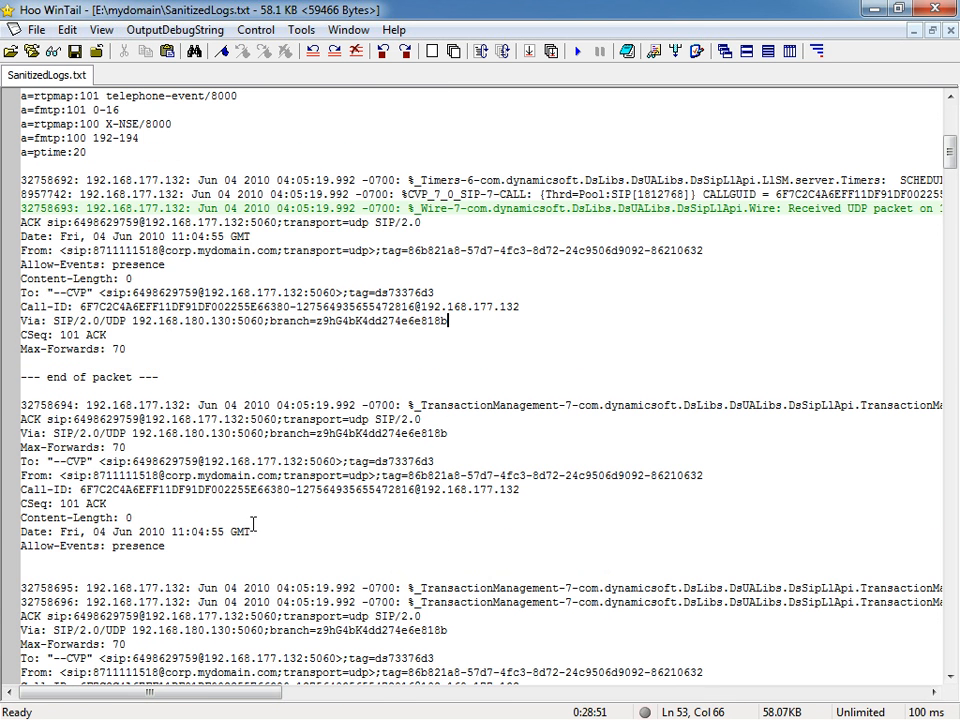
drag(56, 236, 203, 353)
click(134, 464)
drag(130, 430, 135, 517)
click(161, 582)
scroll(226, 391, down, 1)
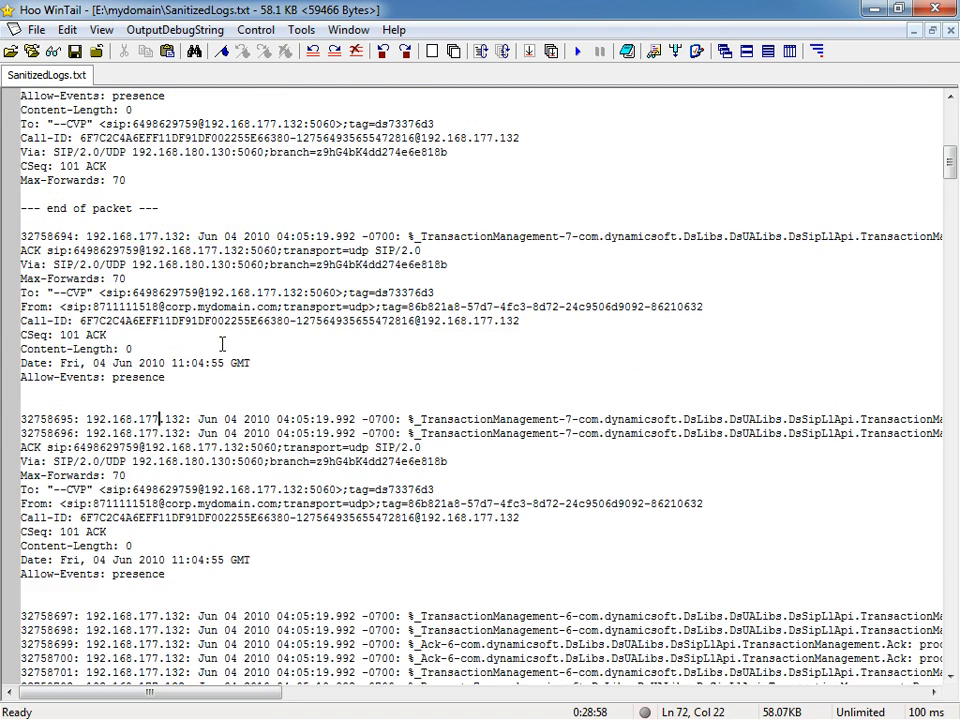
scroll(214, 579, up, 8)
drag(160, 330, 216, 517)
click(219, 513)
scroll(257, 491, down, 5)
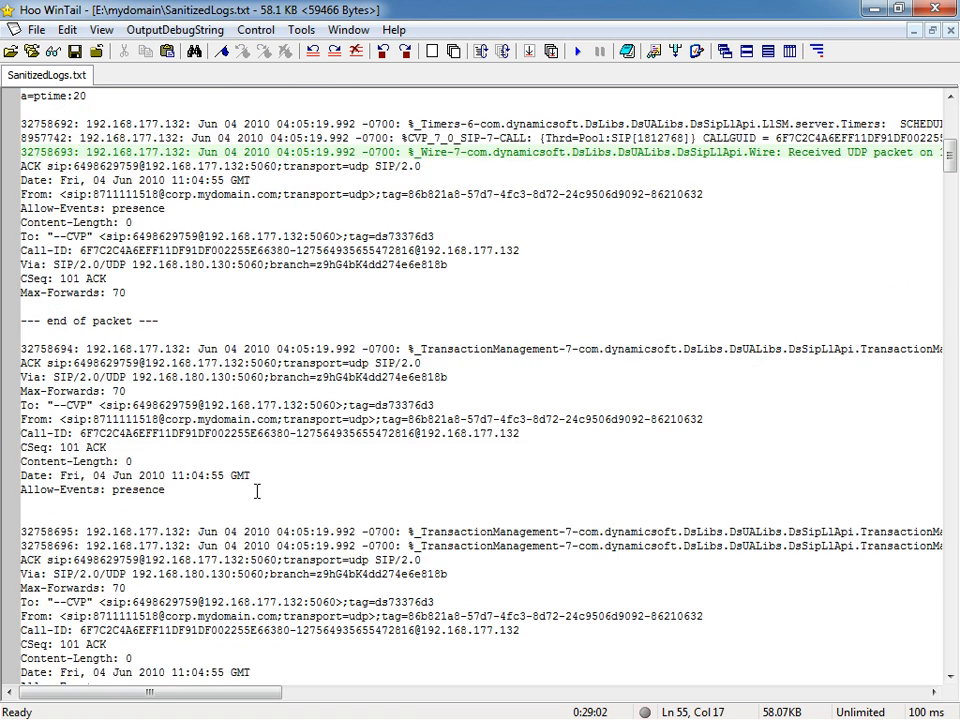
scroll(257, 491, up, 4)
drag(791, 322, 910, 321)
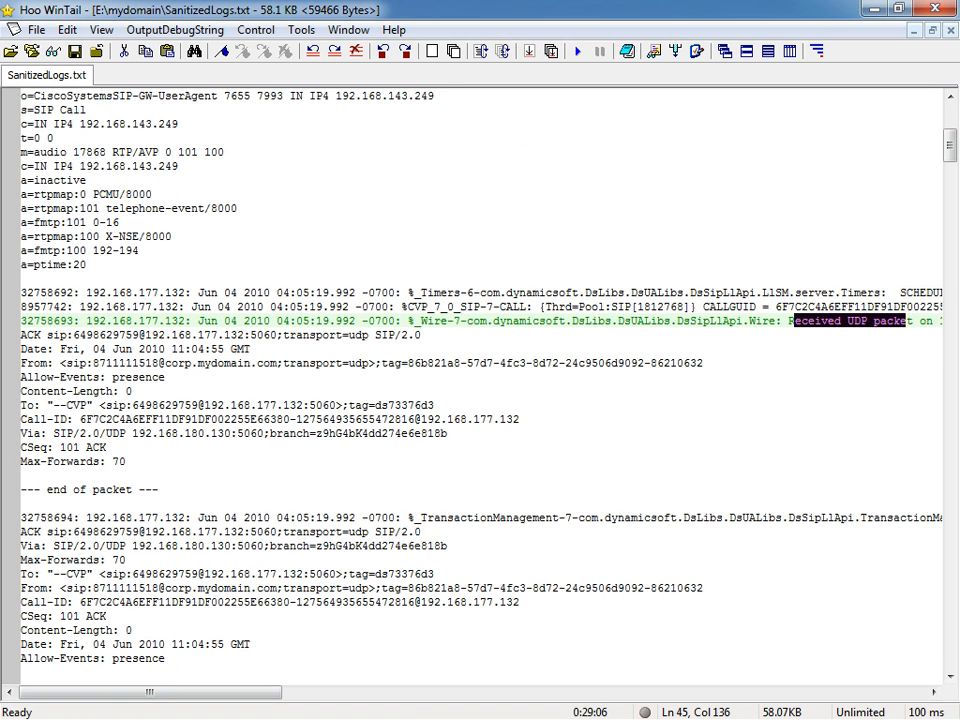
mouse_move(210, 698)
mouse_down()
mouse_move(266, 699)
mouse_move(208, 697)
mouse_up()
scroll(298, 446, down, 1)
scroll(294, 472, up, 2)
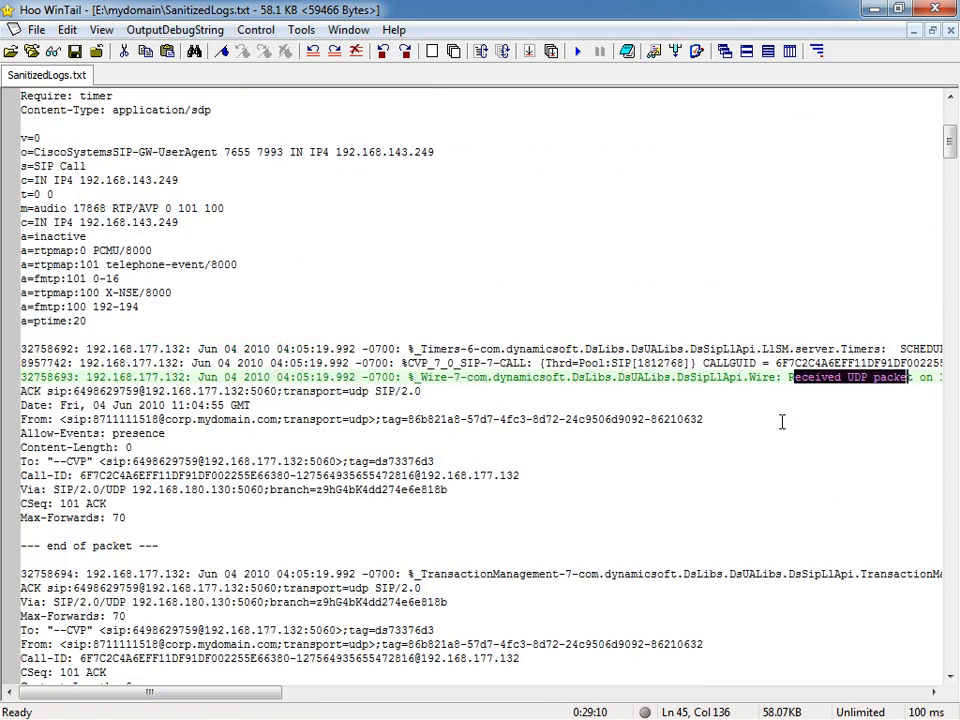
Examine the highlighted Sending UDP packet and Received UDP packet lines, including their destination and source addresses.
scroll(724, 420, down, 20)
scroll(597, 552, up, 3)
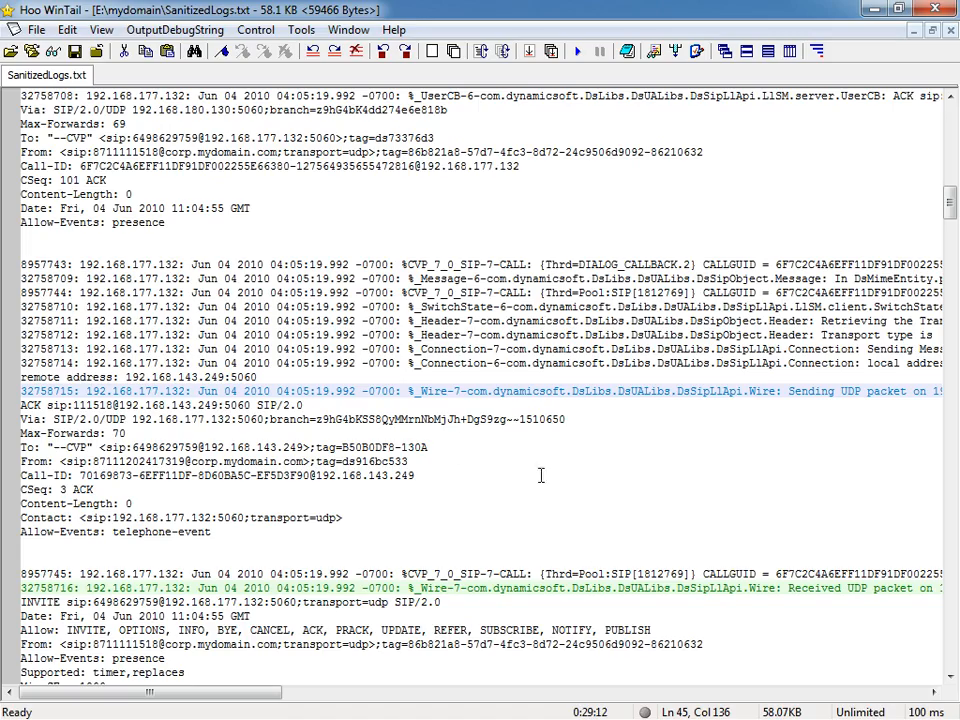
drag(225, 697, 341, 711)
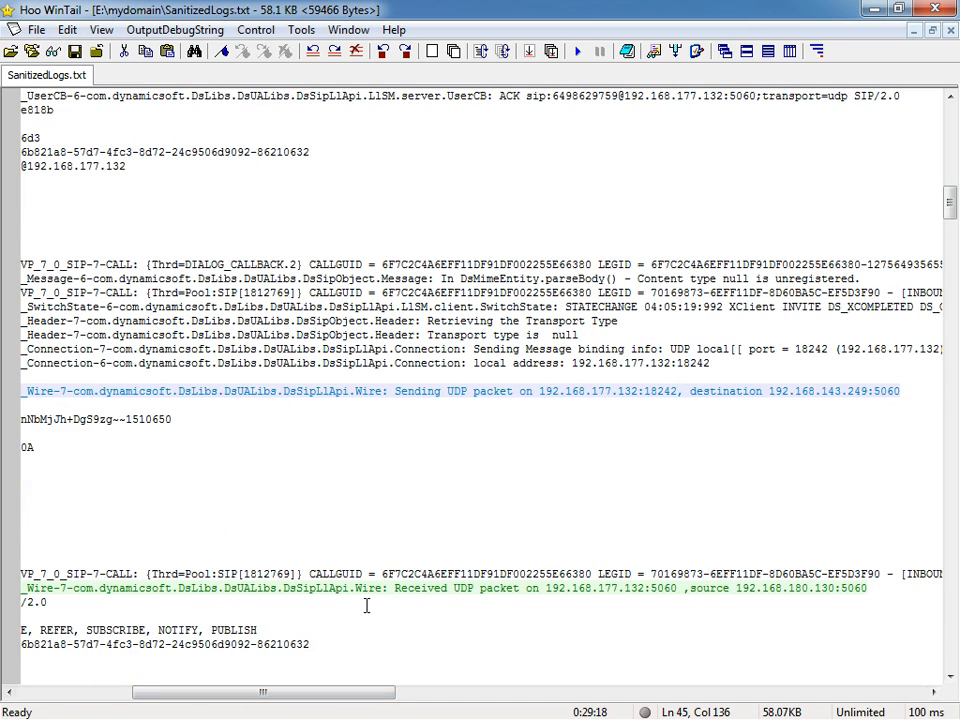
scroll(366, 606, down, 6)
scroll(340, 640, up, 3)
drag(300, 707, 185, 707)
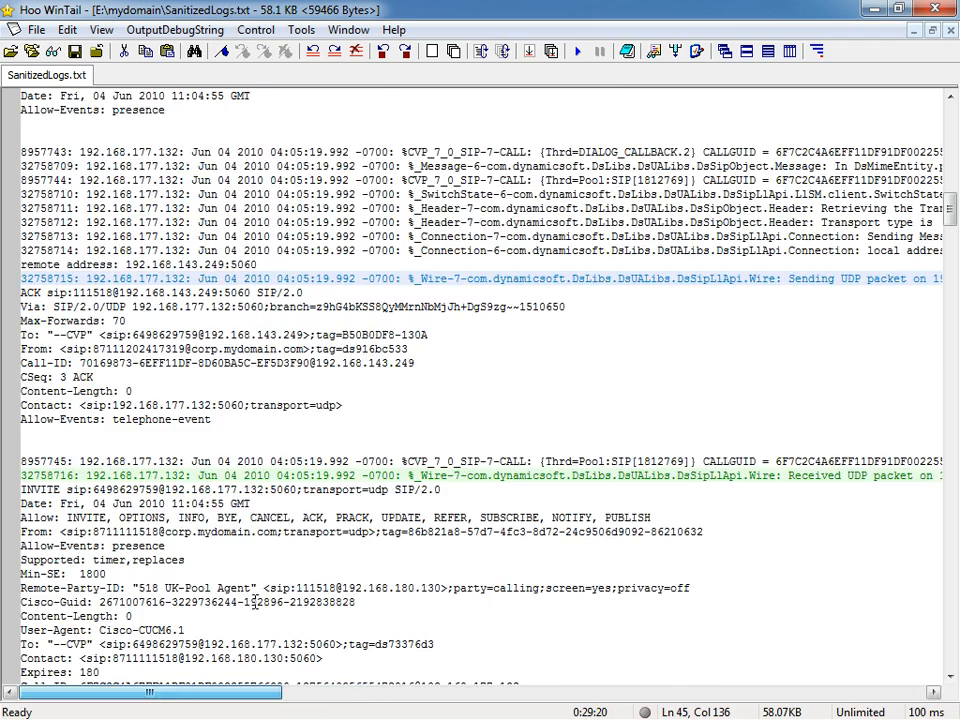
Find the highlighted Reason: Q.850 line under the 500 Internal Server Error message and inspect its cause code.
scroll(270, 590, down, 20)
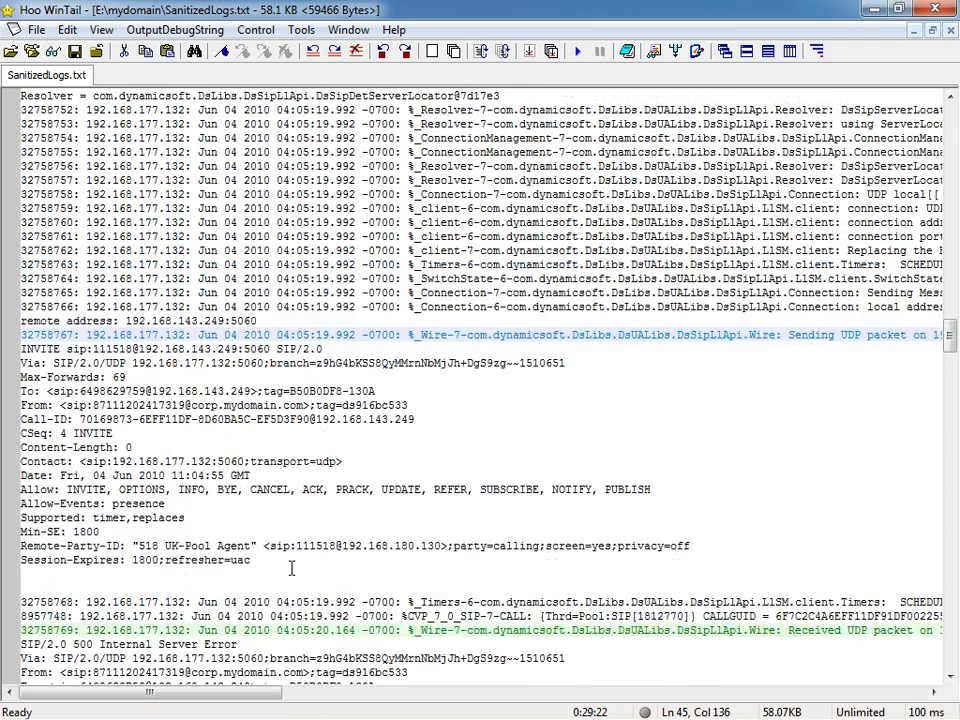
scroll(291, 568, down, 3)
scroll(285, 560, down, 5)
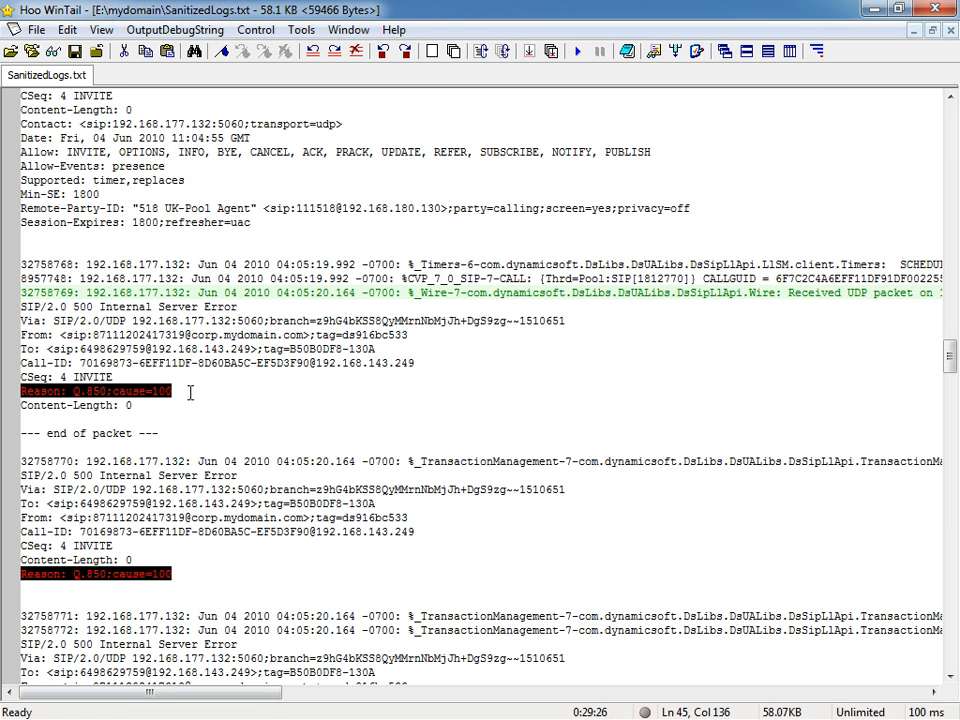
drag(190, 391, 22, 392)
click(22, 391)
drag(115, 392, 155, 393)
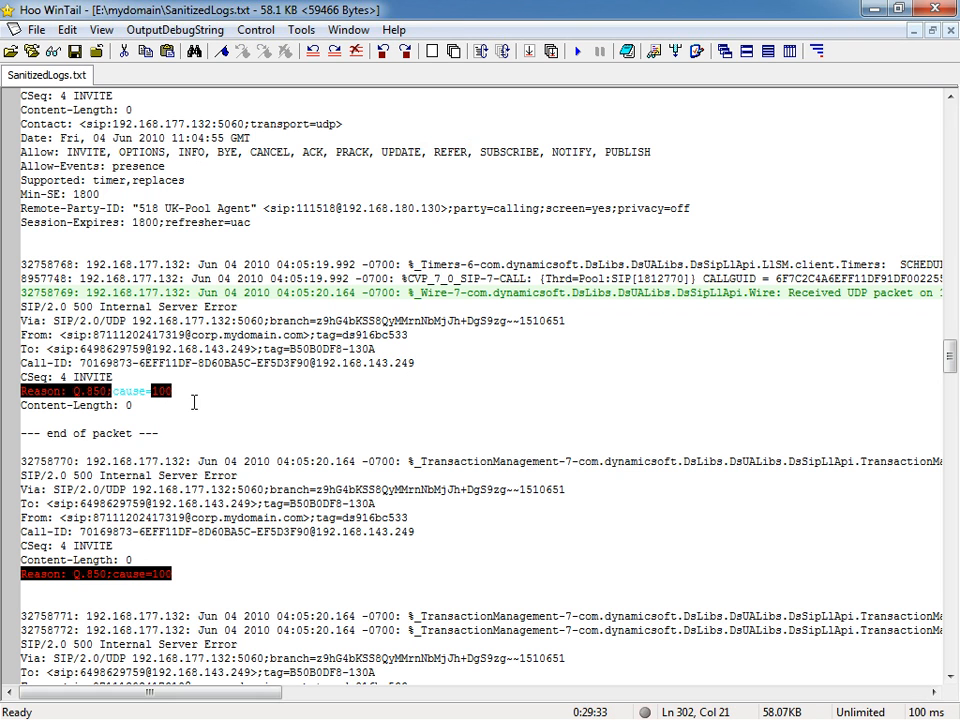
click(56, 392)
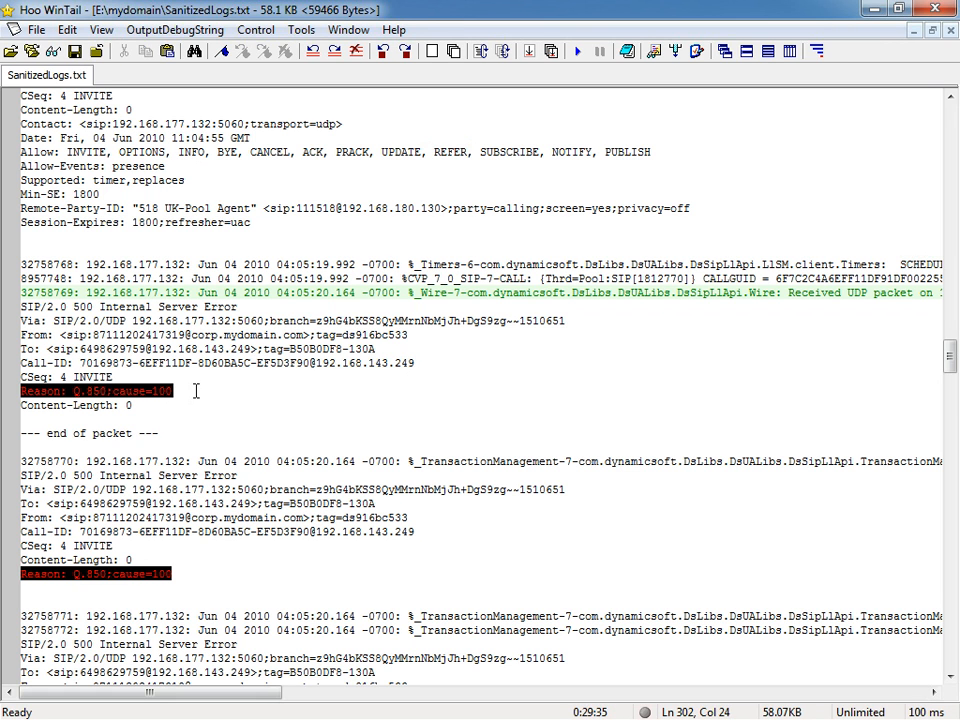
Inspect the regular expression and options of the "cause=" highlight filter, and close the filter settings without changes.
click(495, 48)
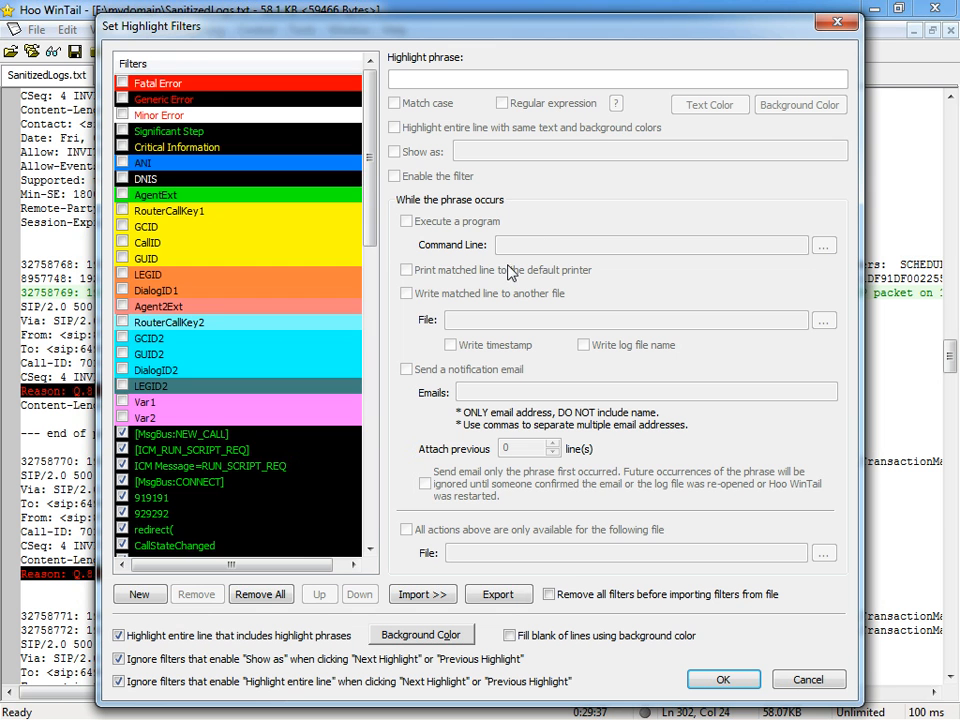
scroll(250, 340, down, 5)
scroll(250, 360, down, 7)
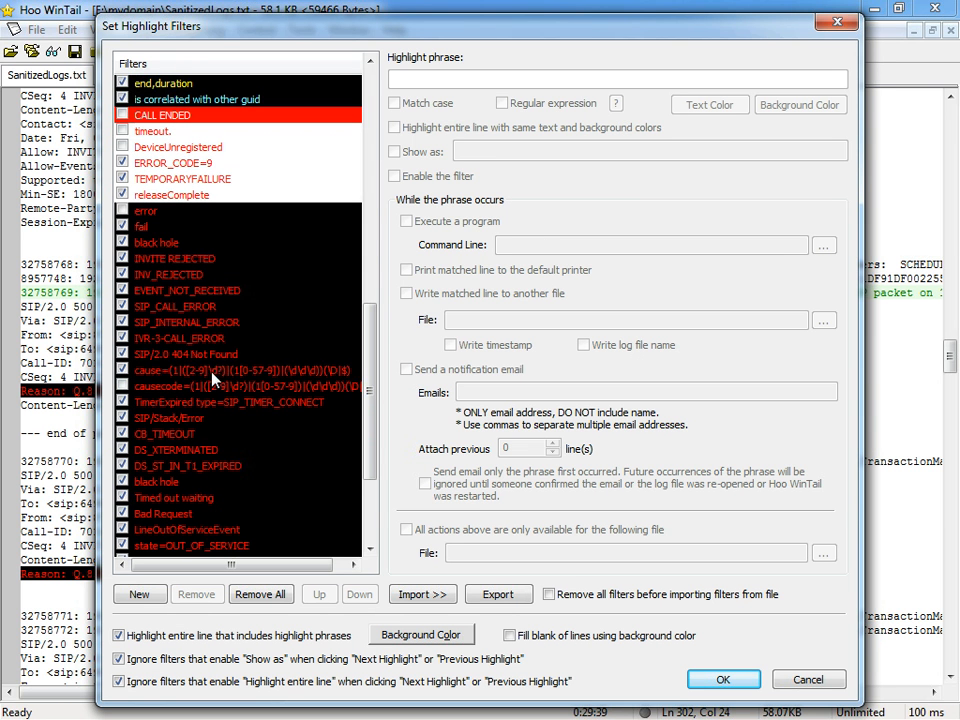
click(245, 370)
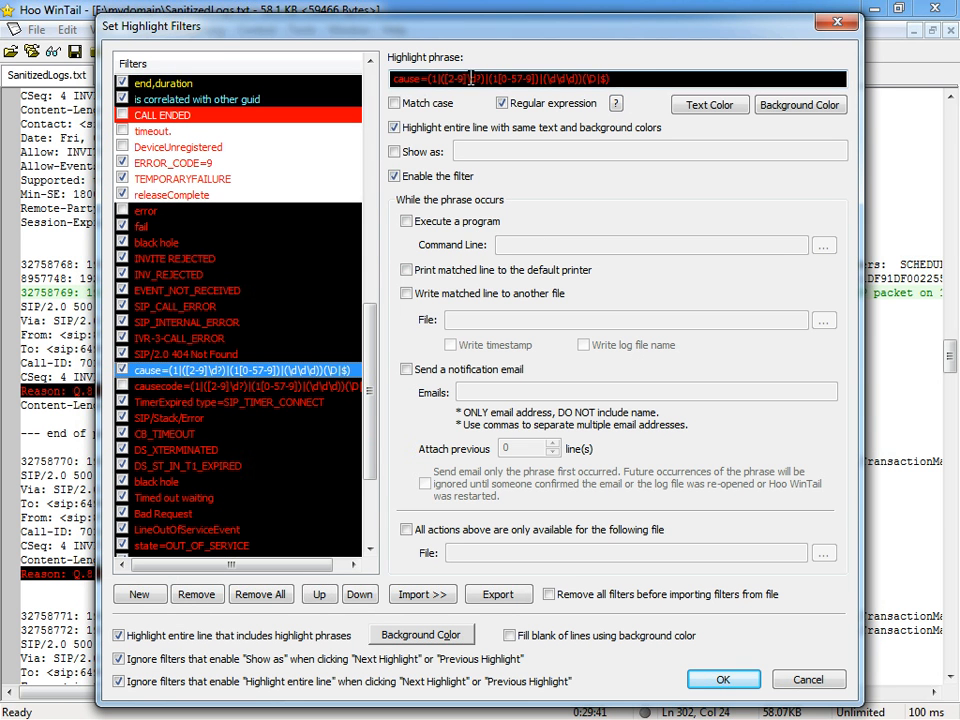
drag(637, 78, 385, 78)
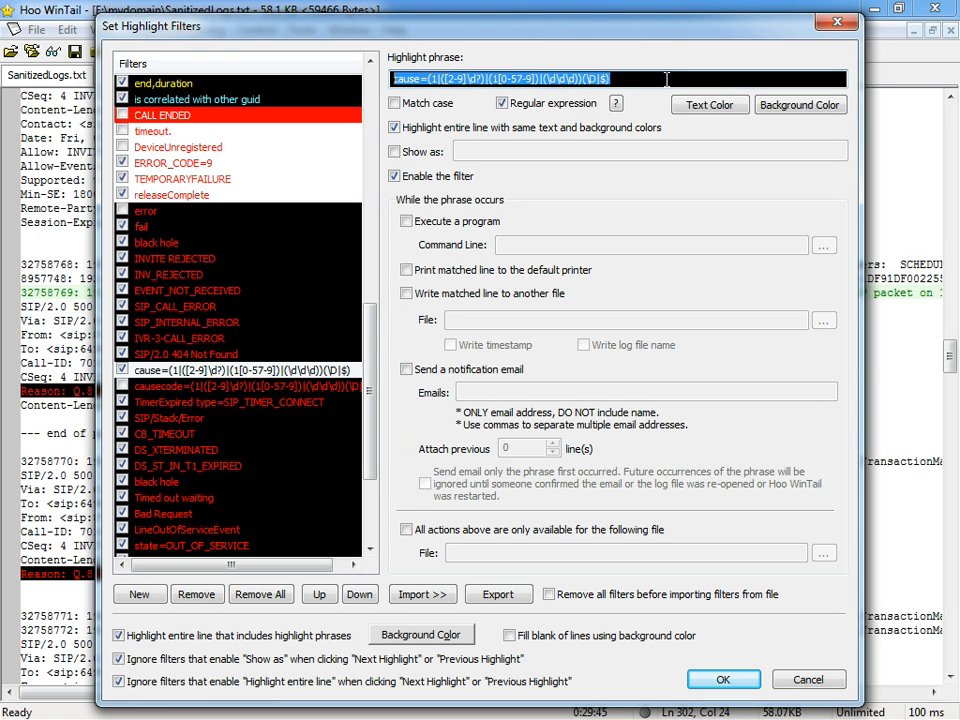
click(710, 80)
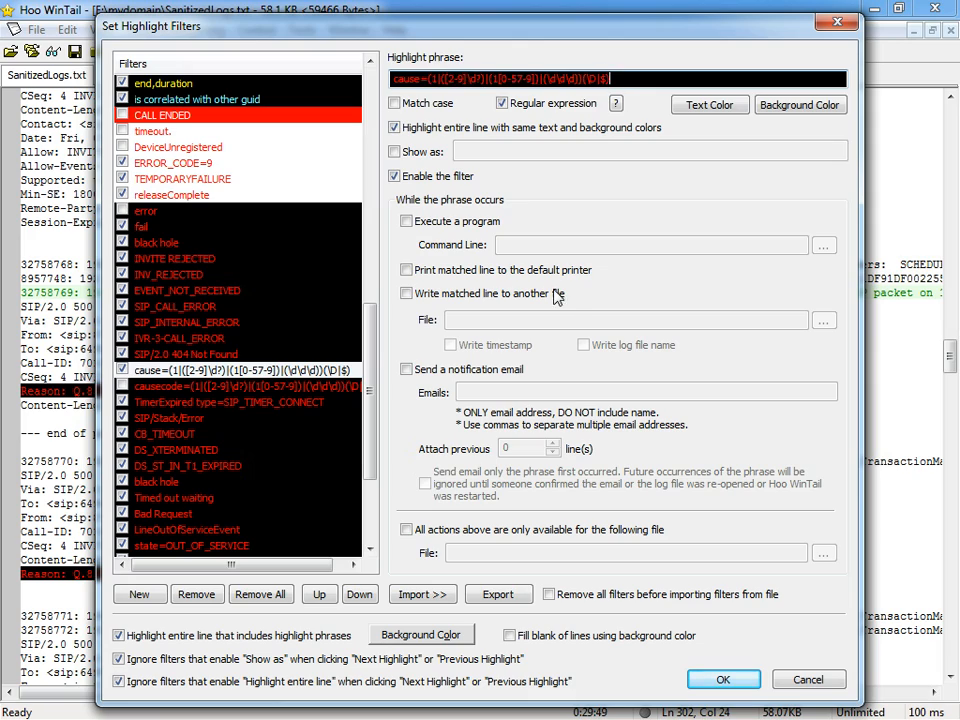
click(798, 674)
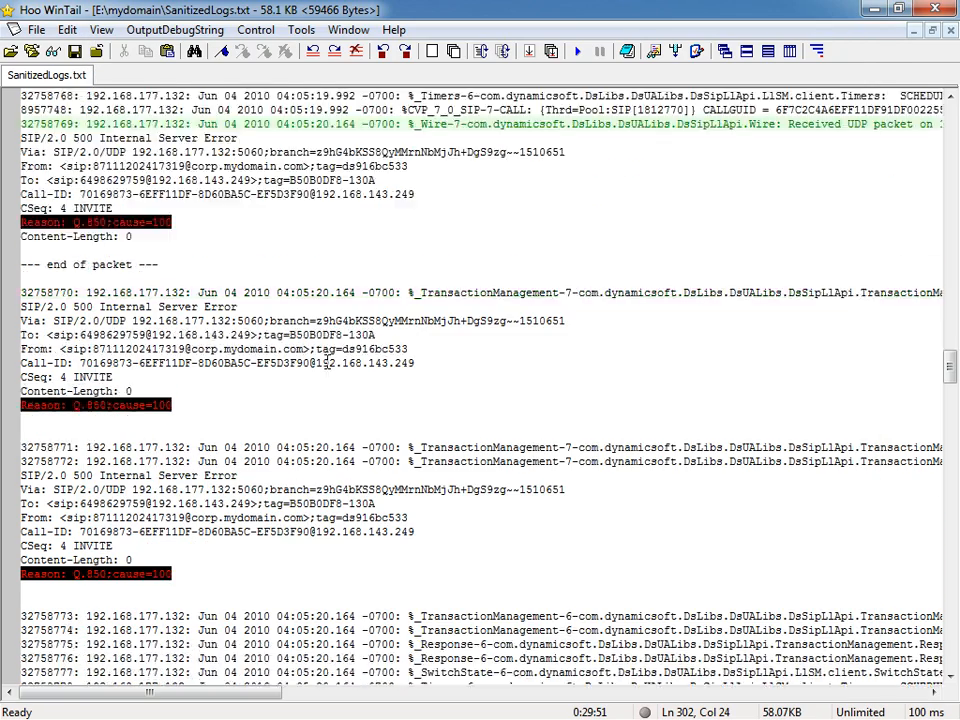
Review the highlighted events in the log and copy the phone number from the ACK sip line below entry 32758696.
scroll(331, 369, down, 7)
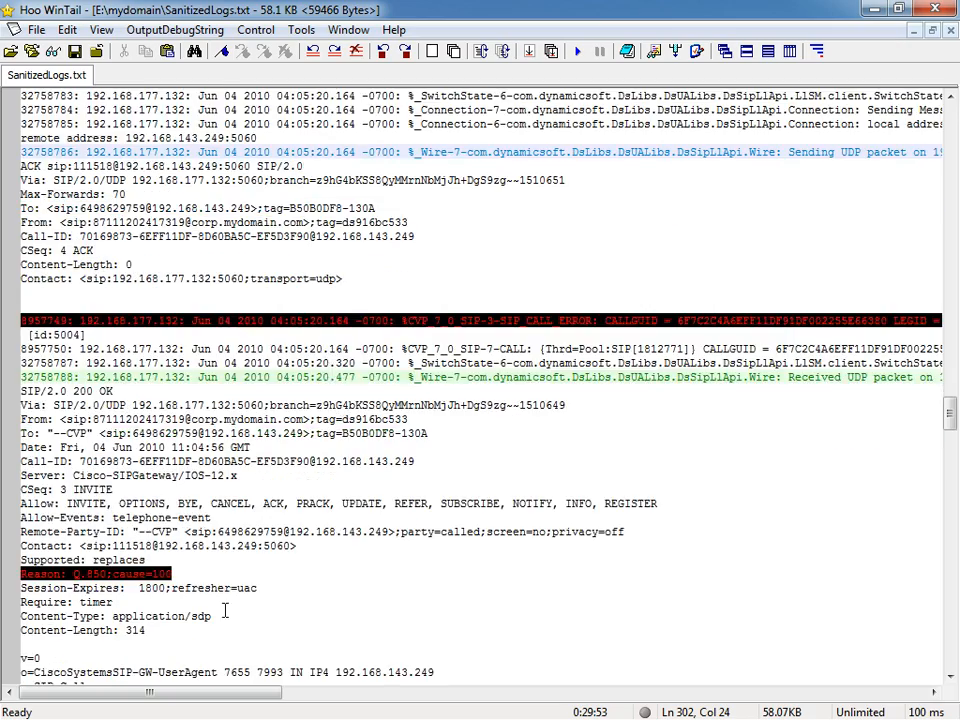
scroll(231, 589, up, 20)
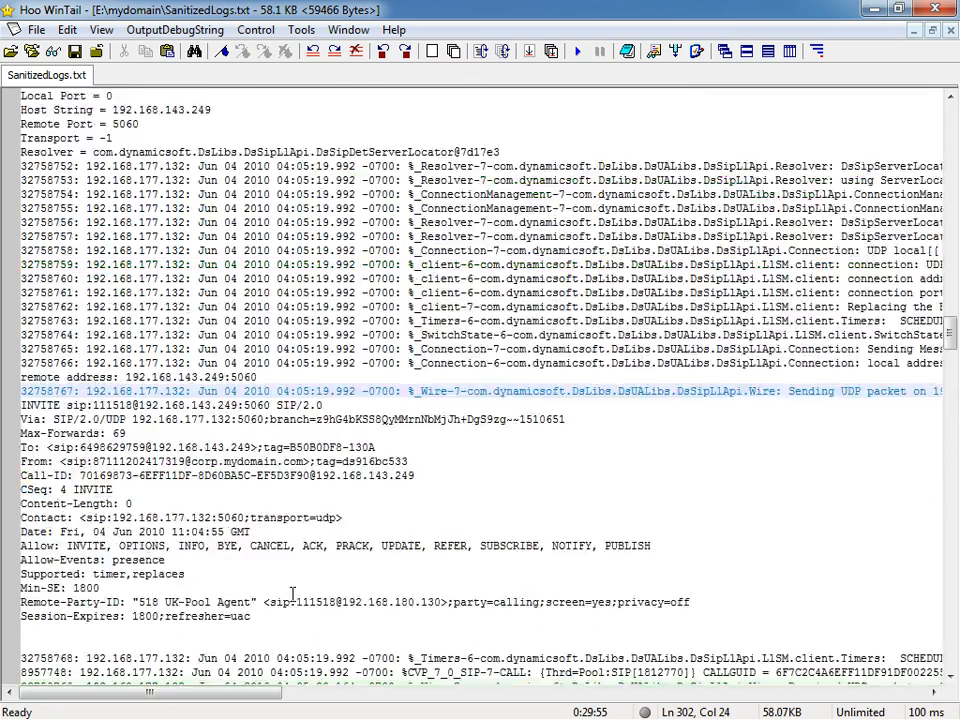
scroll(269, 532, down, 3)
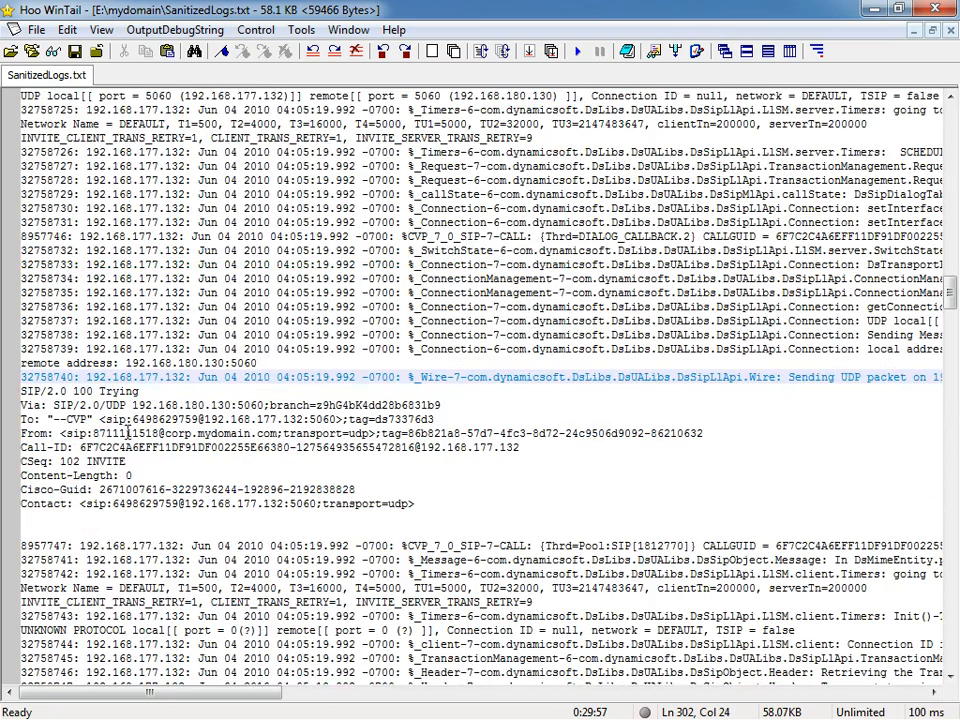
scroll(163, 433, up, 15)
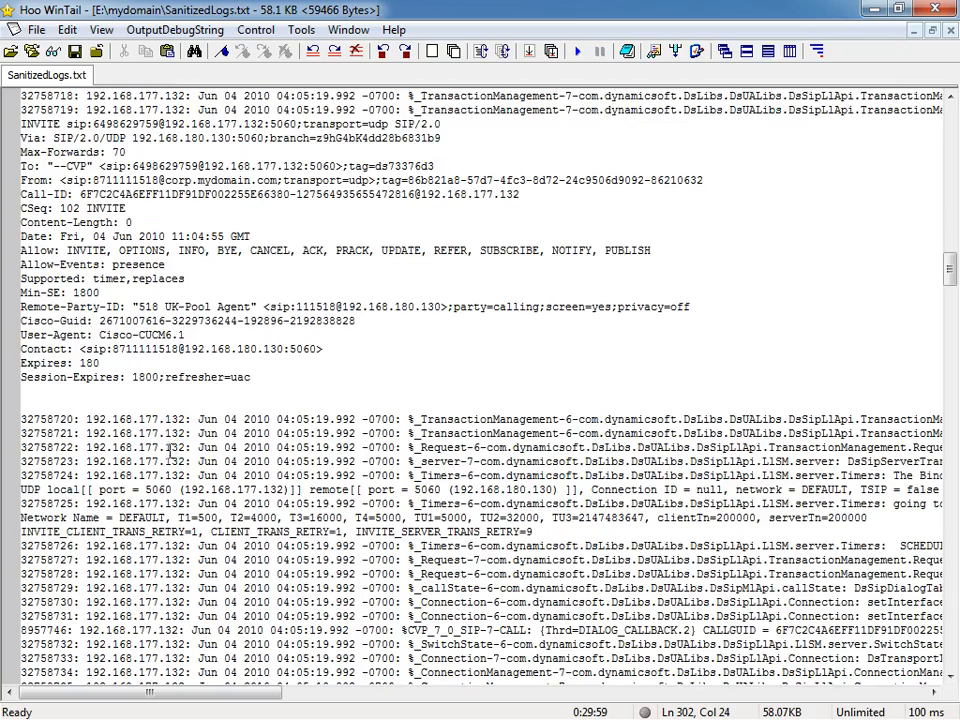
scroll(155, 447, up, 15)
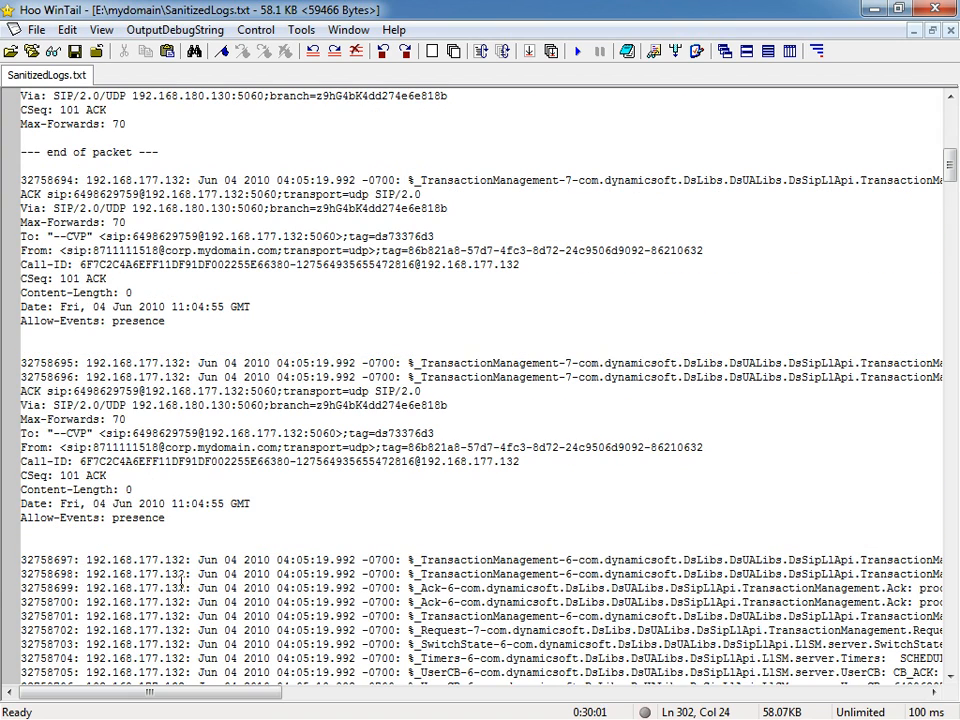
drag(74, 389, 141, 391)
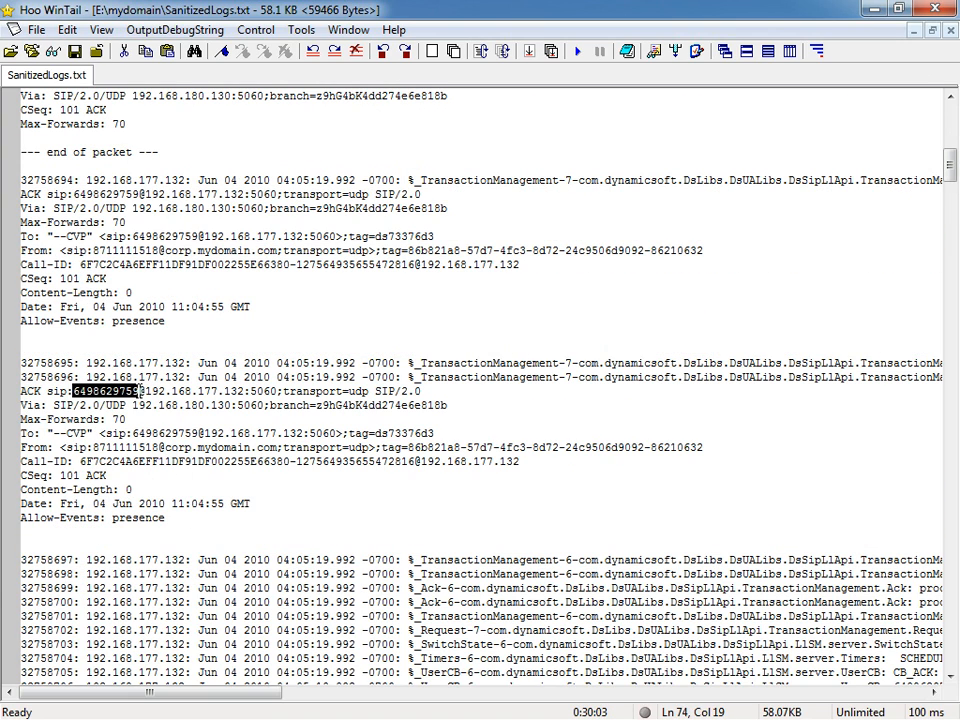
click(98, 391)
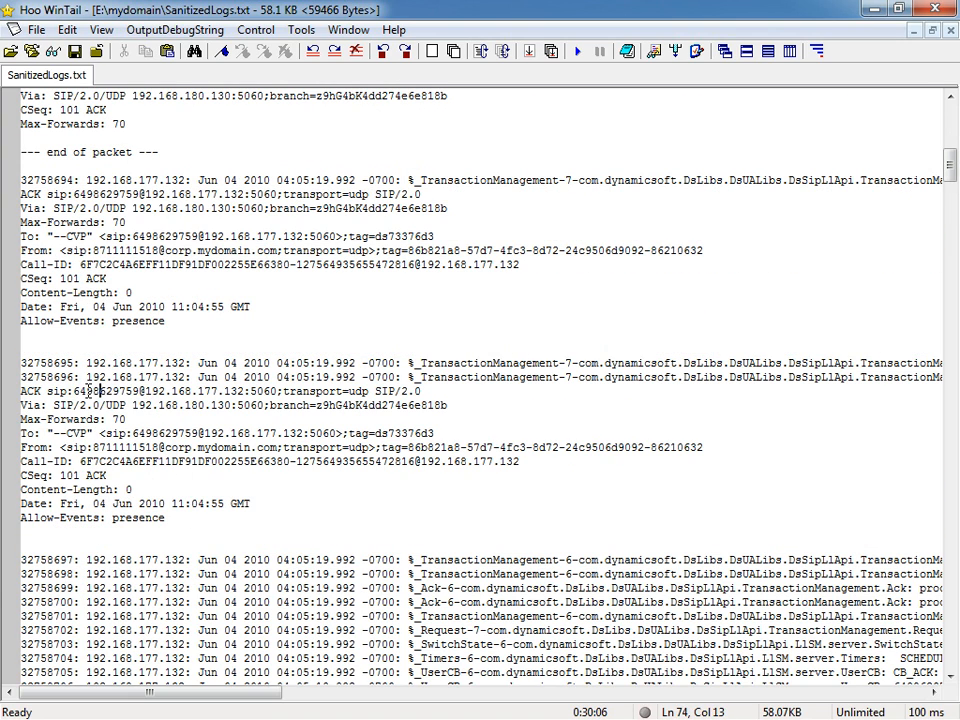
drag(74, 389, 141, 391)
key(ctrl+c)
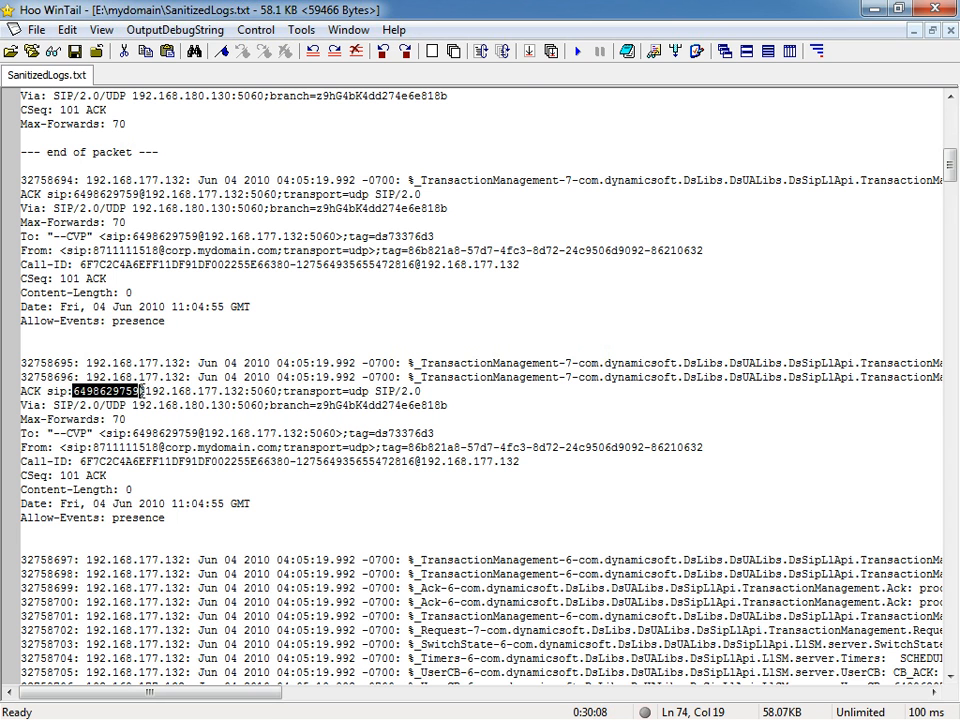
Replace the ANI filter's highlight phrase with the copied phone number, enable and apply the filter, and check the matches in the log.
click(651, 54)
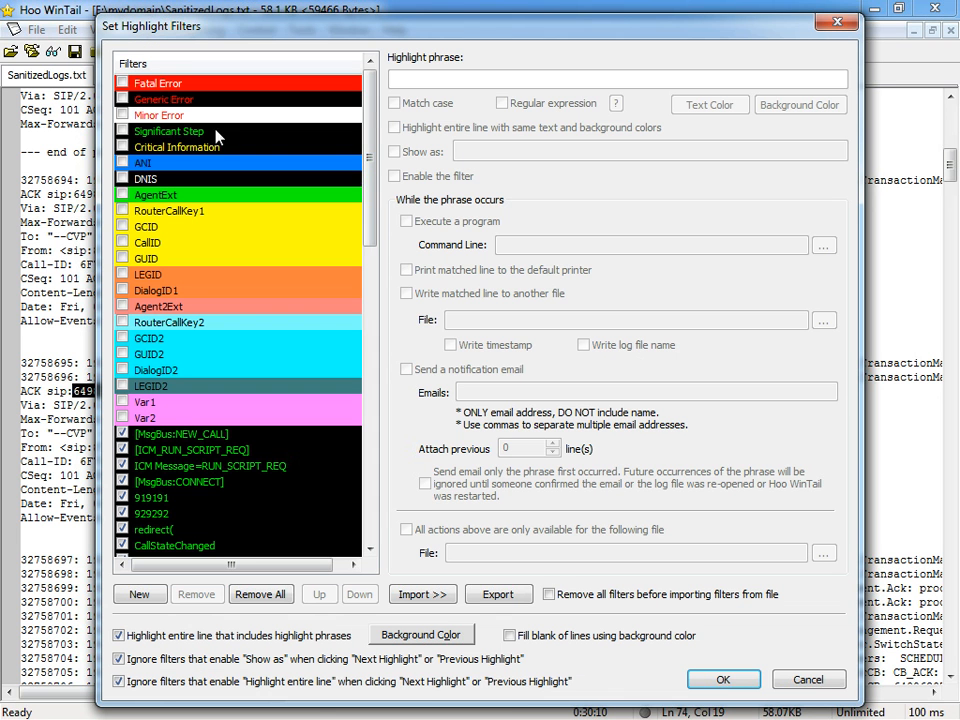
click(152, 162)
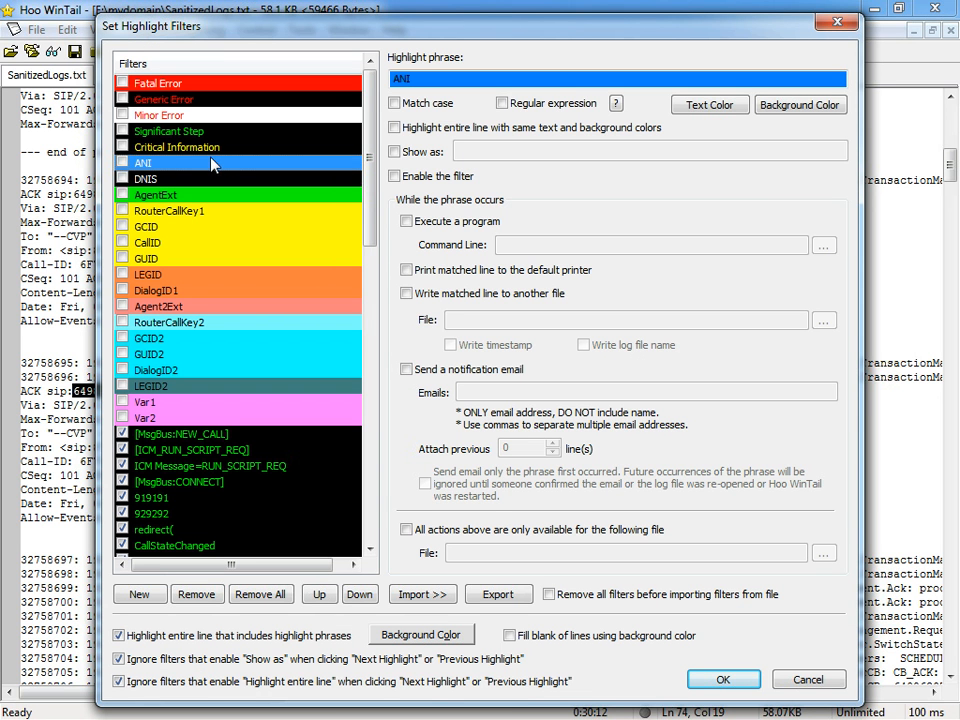
key(ctrl+v)
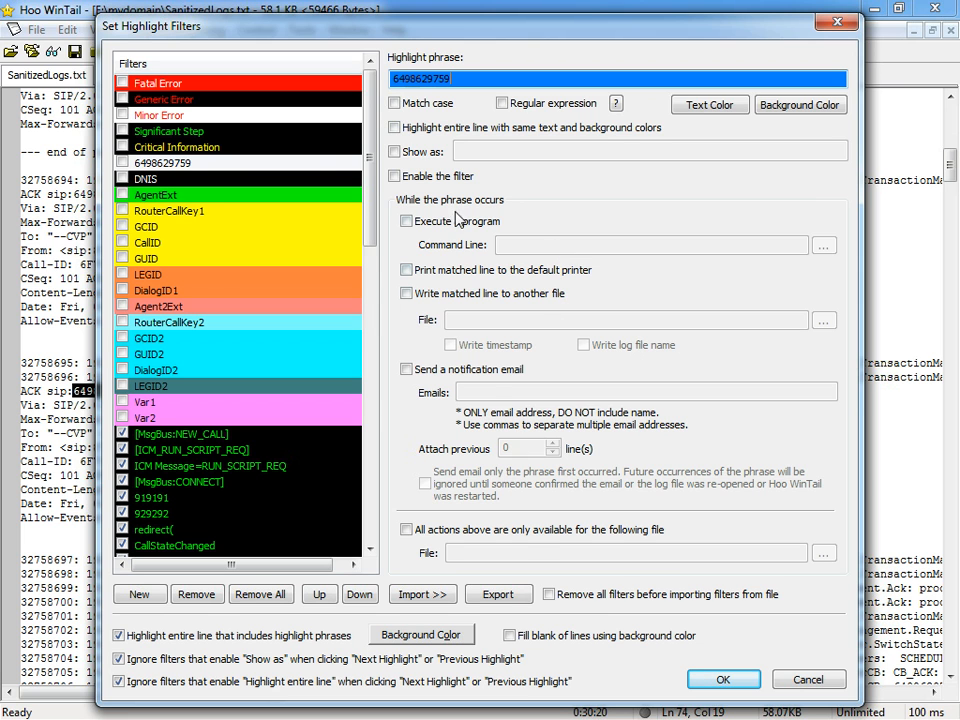
click(396, 177)
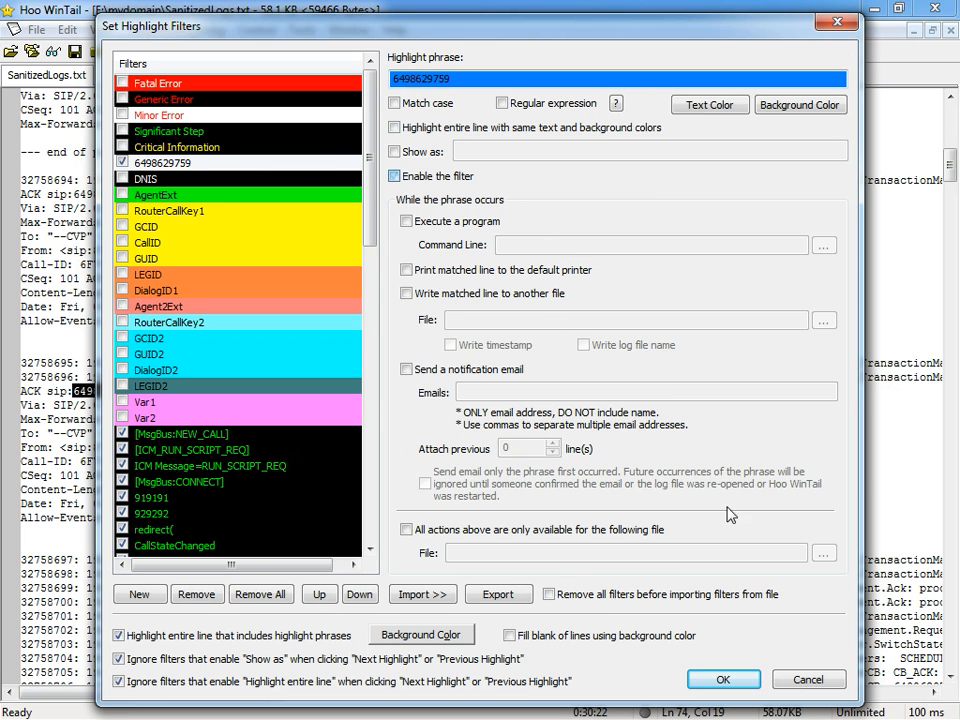
click(723, 680)
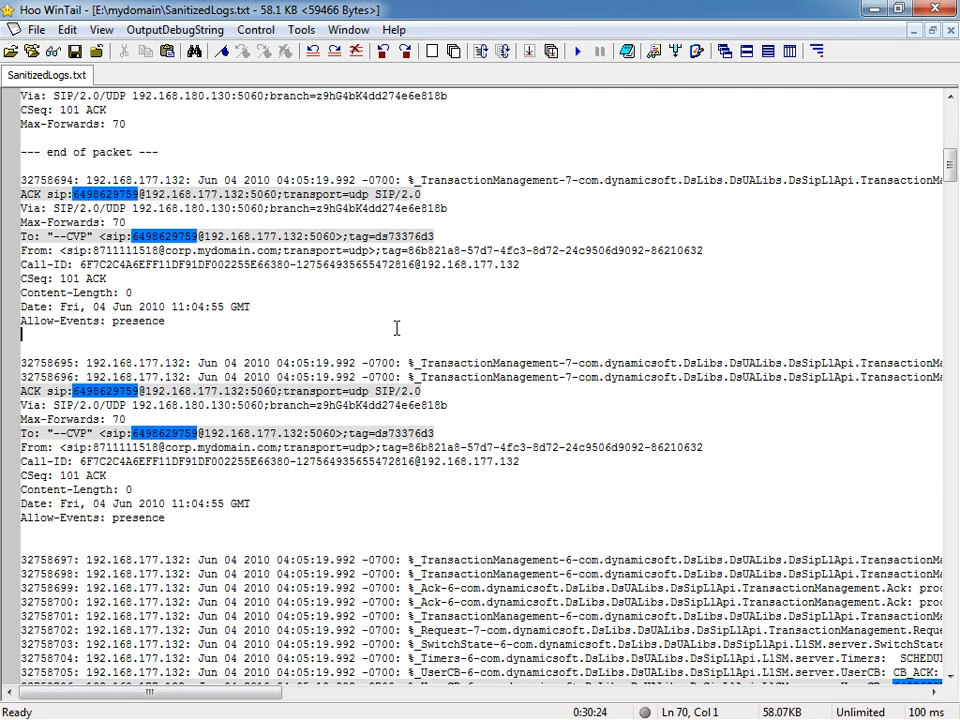
scroll(465, 339, down, 15)
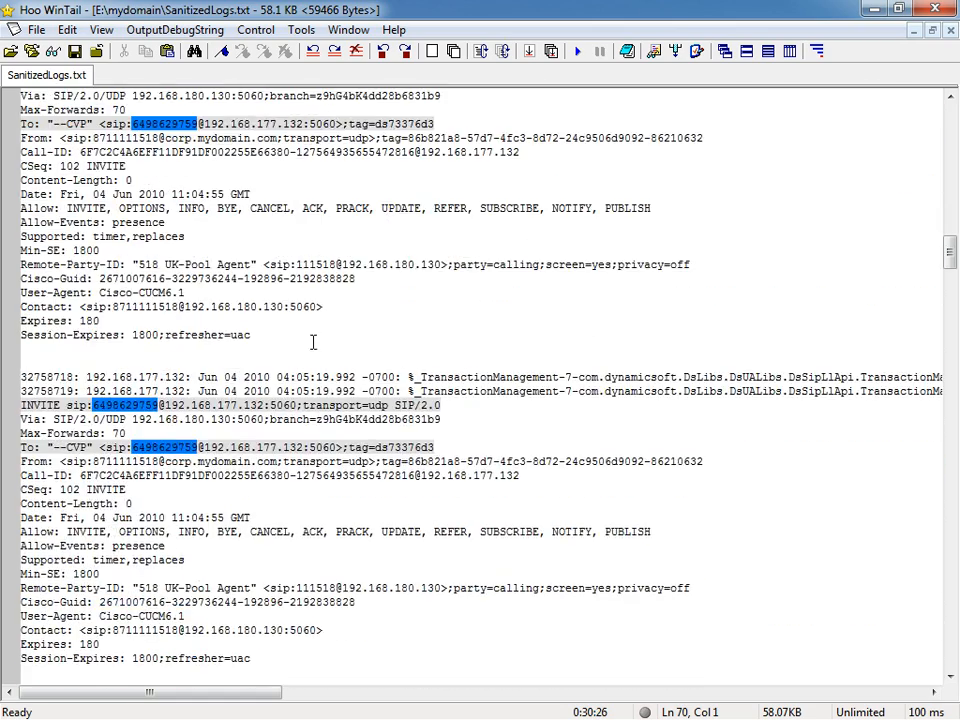
Copy the part of the Call-ID before the first hyphen from the INVITE message below log entry 32758719.
scroll(168, 398, down, 5)
scroll(200, 415, up, 11)
scroll(233, 432, down, 5)
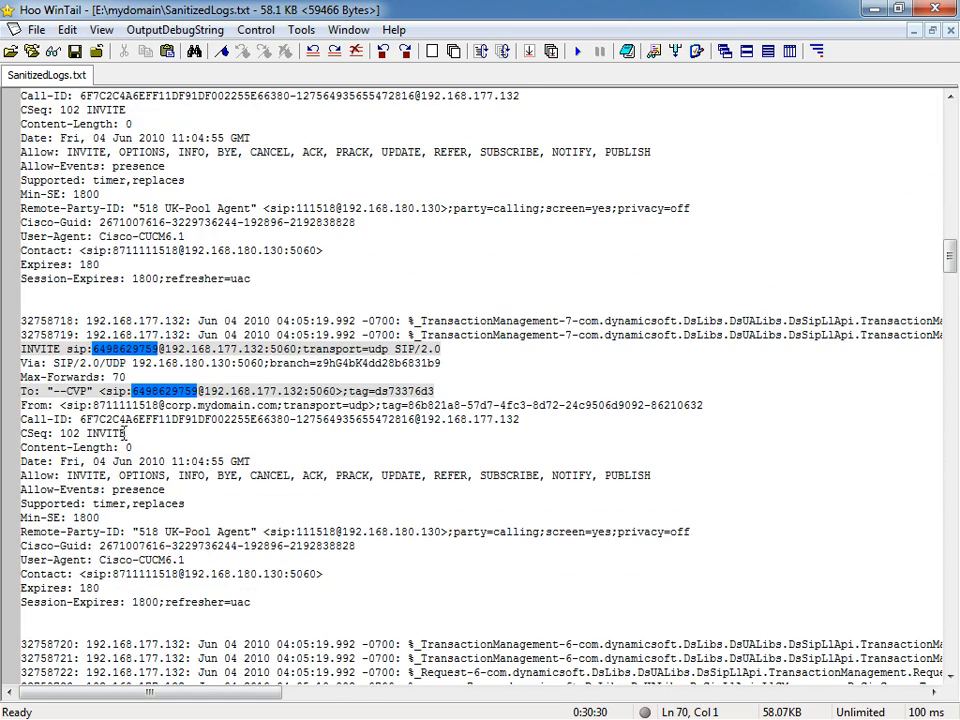
drag(80, 419, 291, 420)
key(ctrl+c)
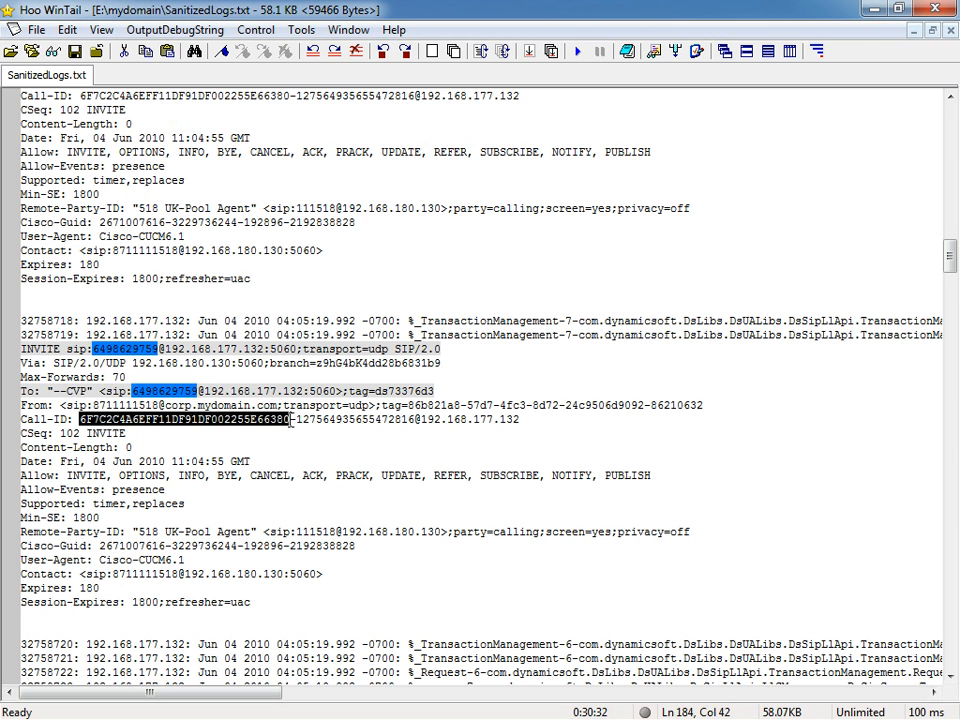
Replace the GCID filter's highlight phrase with the copied call identifier, then enable and apply the filter.
click(654, 49)
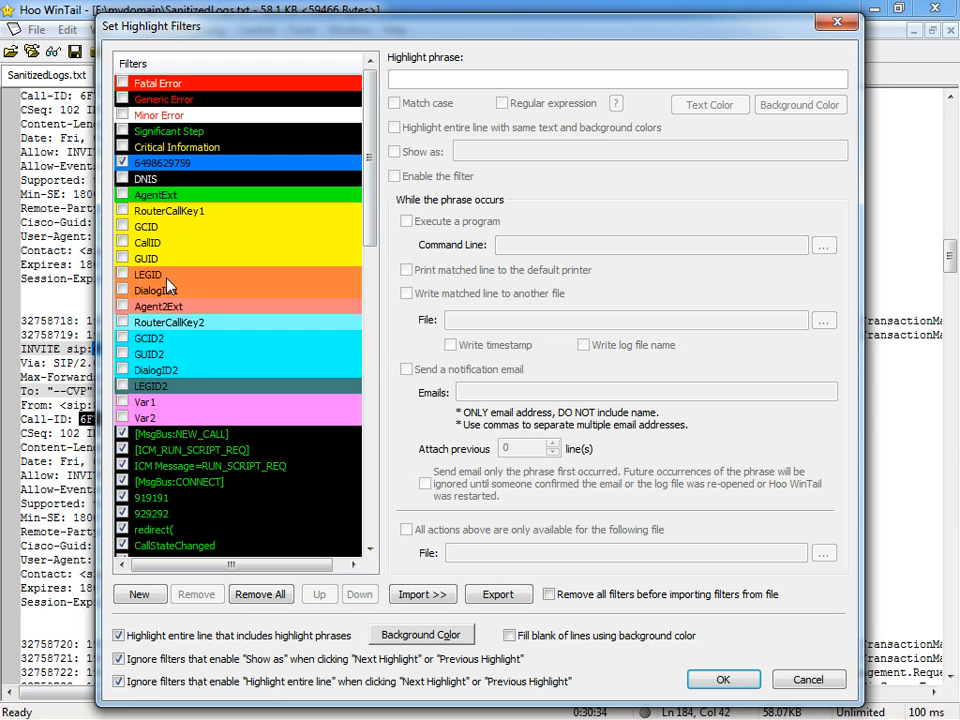
click(166, 211)
click(142, 228)
key(Tab)
key(ctrl+v)
click(422, 177)
click(723, 680)
click(524, 477)
Review the call identifier and phone number highlights through the log, down to the SIP_CALL_ERROR entry 8957749.
scroll(530, 452, up, 15)
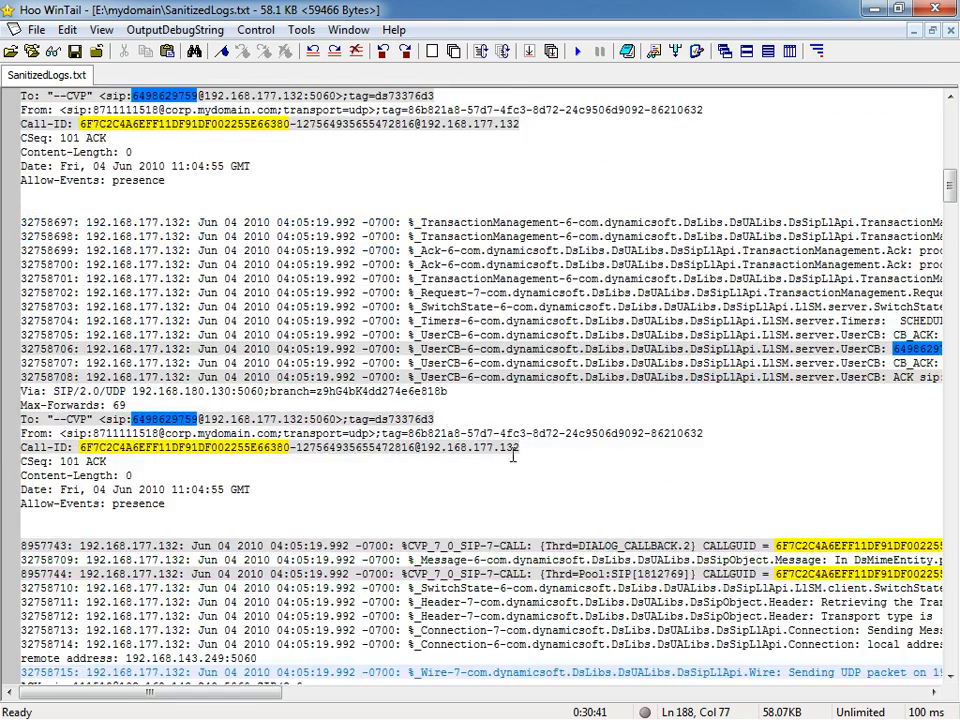
scroll(514, 440, up, 13)
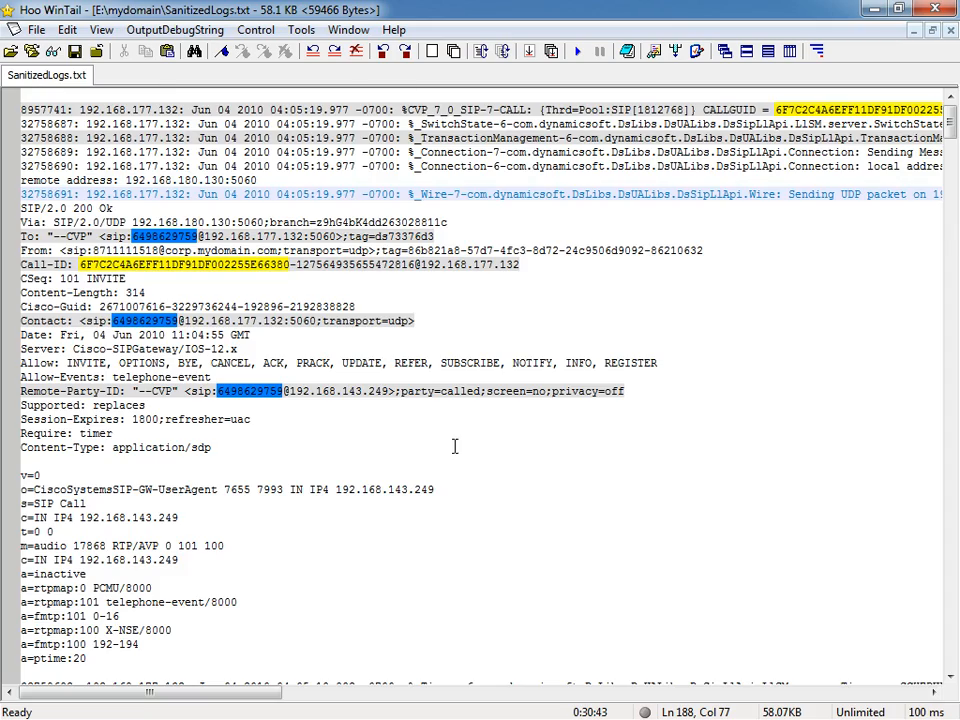
scroll(296, 466, down, 20)
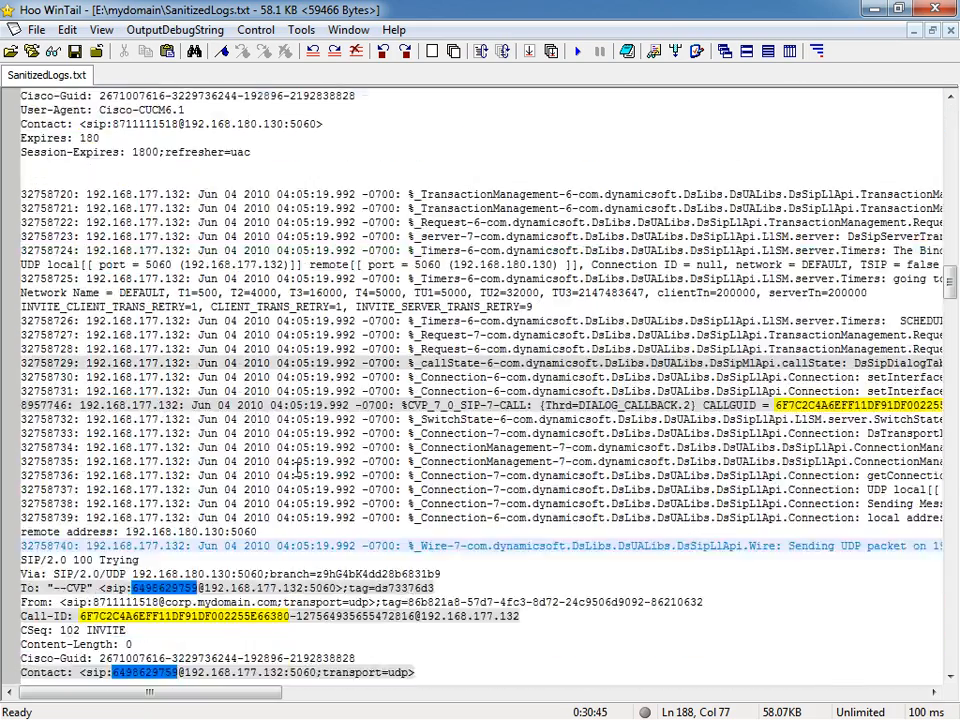
scroll(296, 466, down, 15)
scroll(300, 468, up, 6)
scroll(300, 468, down, 17)
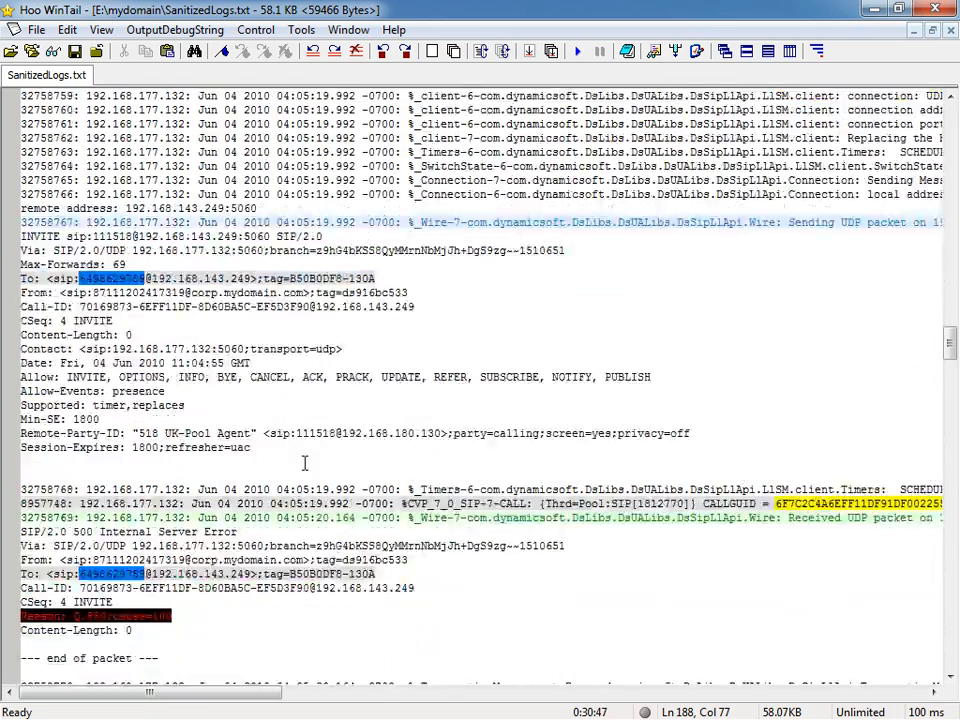
scroll(305, 462, down, 12)
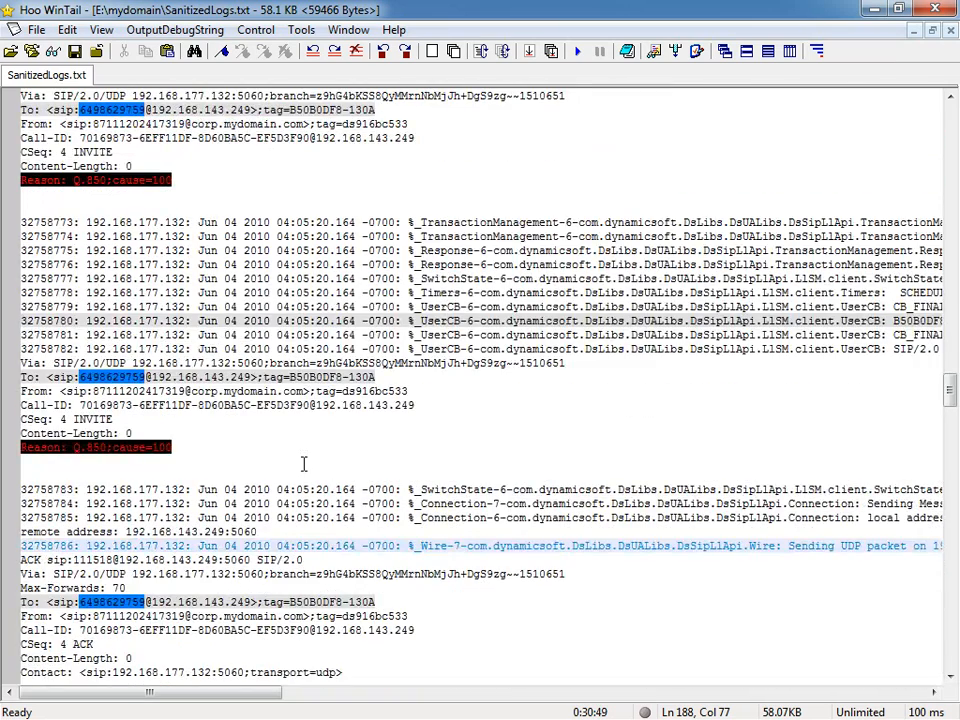
scroll(303, 464, down, 9)
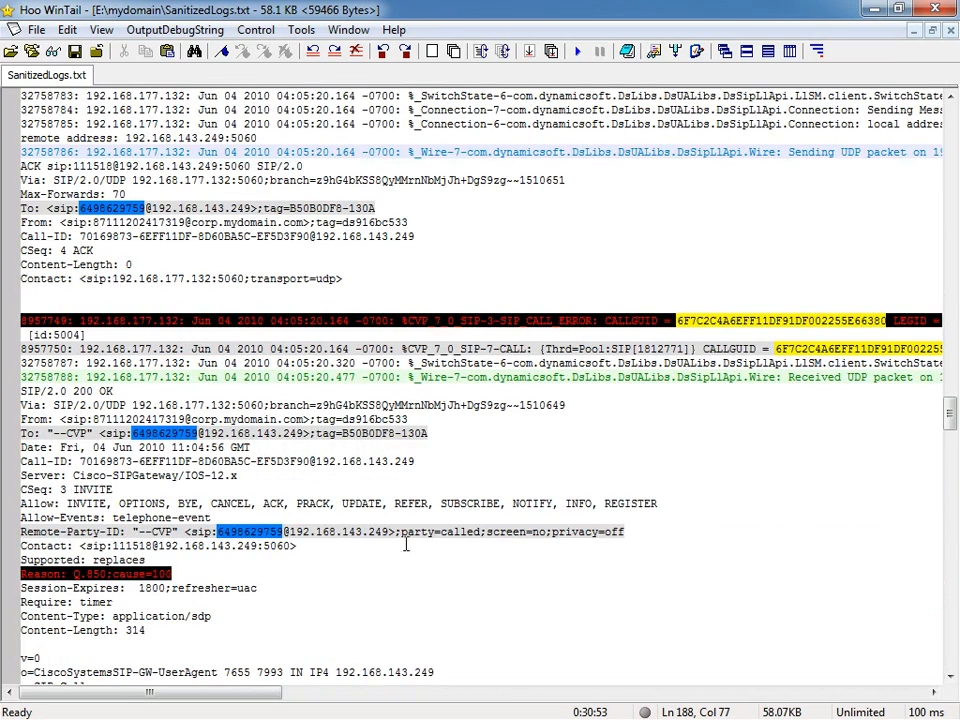
scroll(392, 626, down, 4)
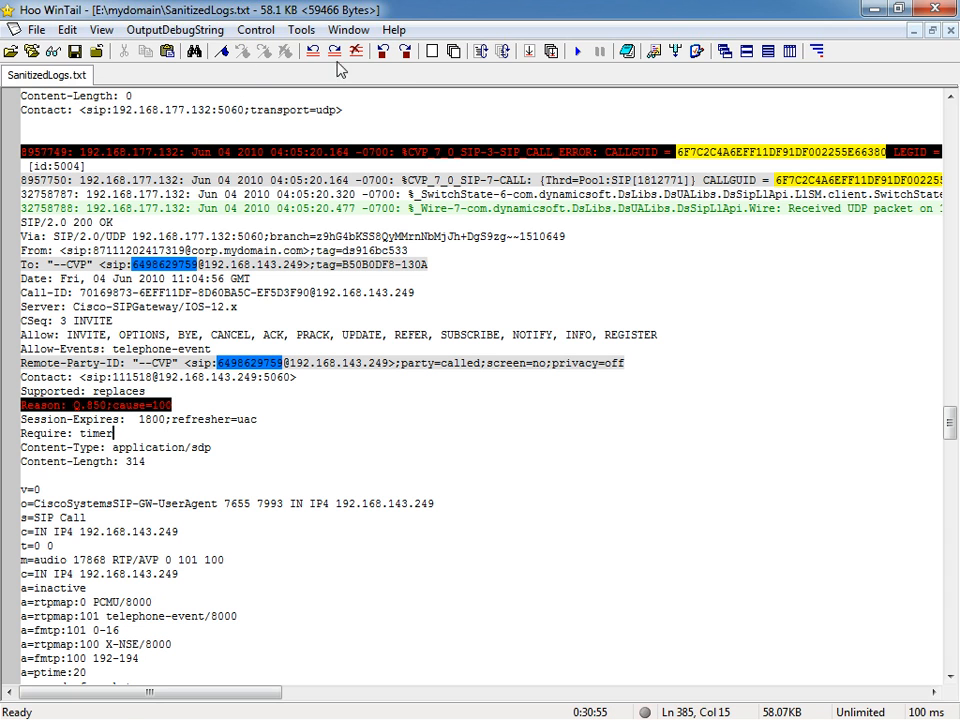
Go through successive highlights with Next Highlight, wrapping around to the log's start, and examine the entries that follow.
click(405, 58)
click(406, 59)
click(406, 58)
click(406, 58)
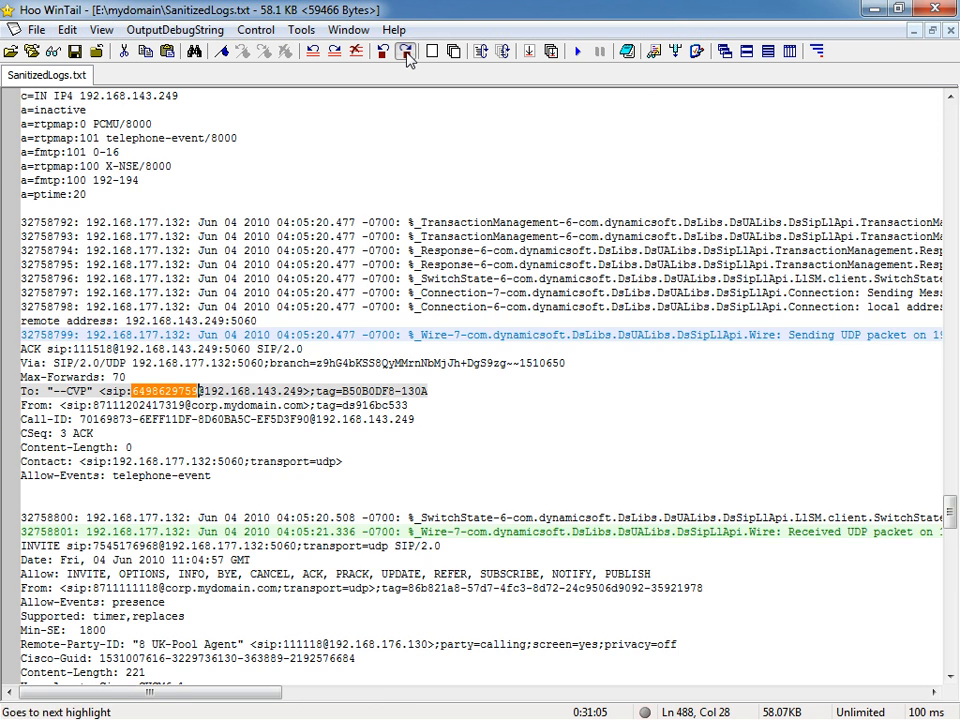
click(406, 58)
click(406, 58)
click(406, 58)
click(406, 58)
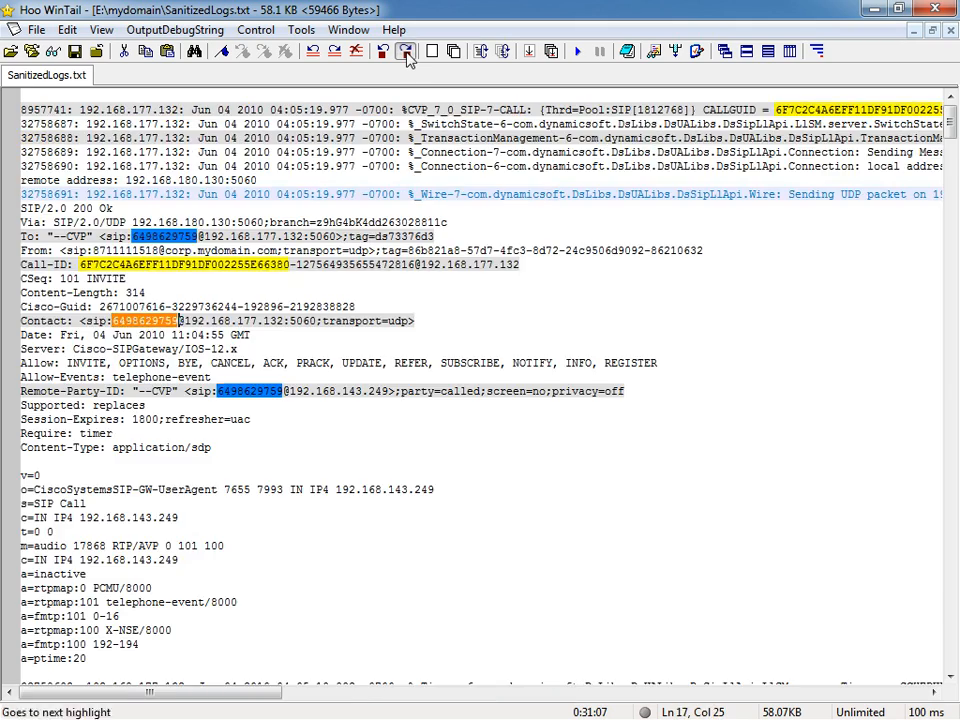
click(406, 58)
click(406, 58)
click(406, 58)
click(406, 58)
click(406, 58)
scroll(414, 400, down, 8)
scroll(414, 400, down, 20)
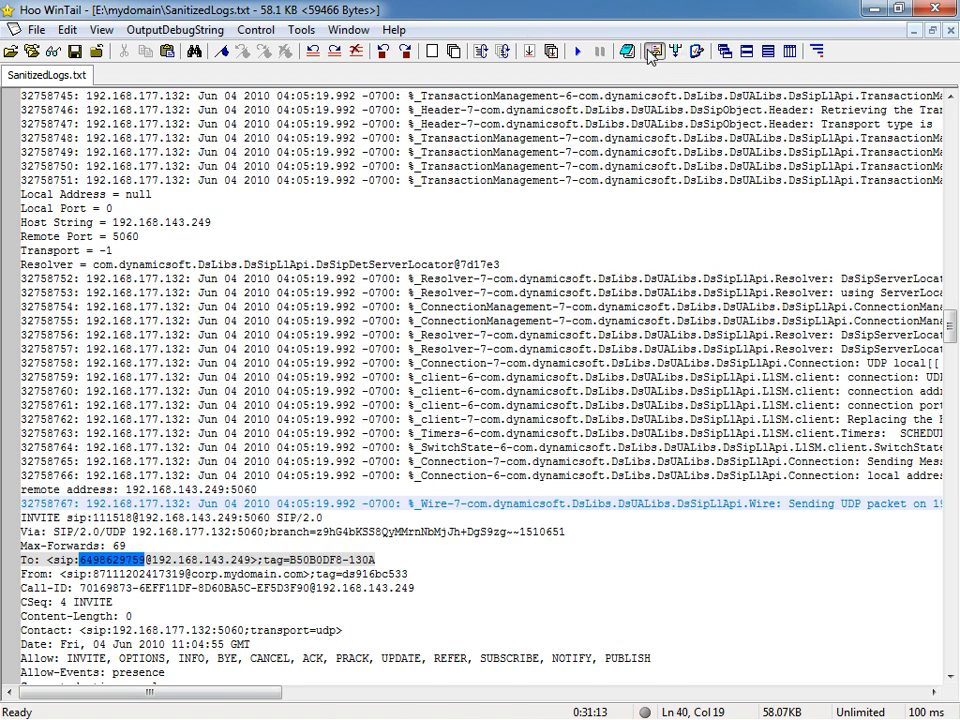
Inspect the options of the "redirect(" highlight filter and close the filter settings without changes.
click(505, 50)
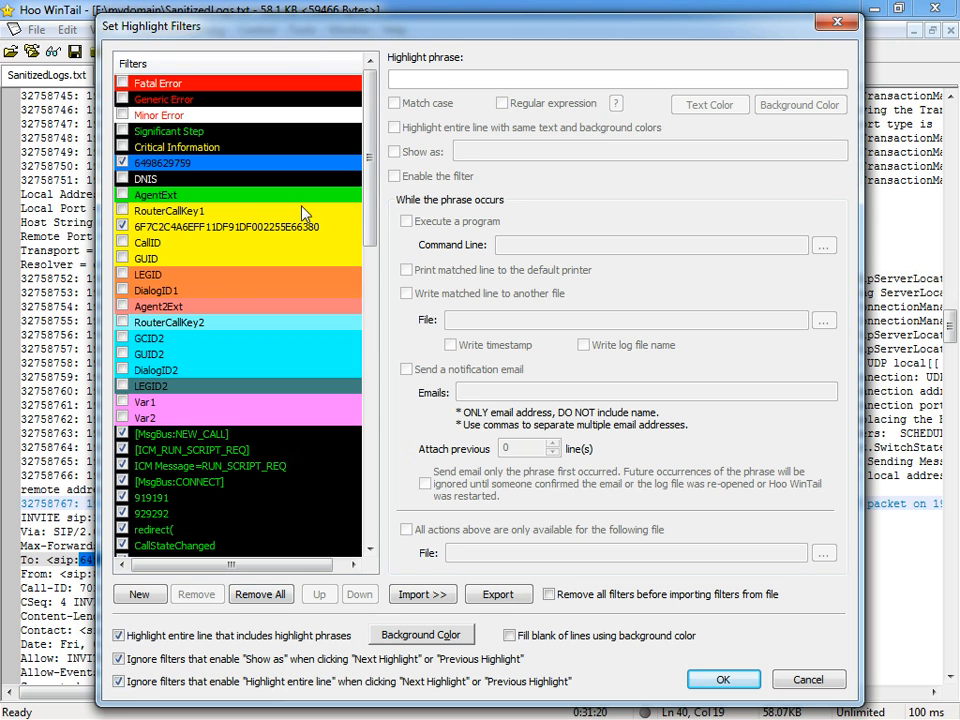
scroll(210, 260, down, 6)
click(205, 242)
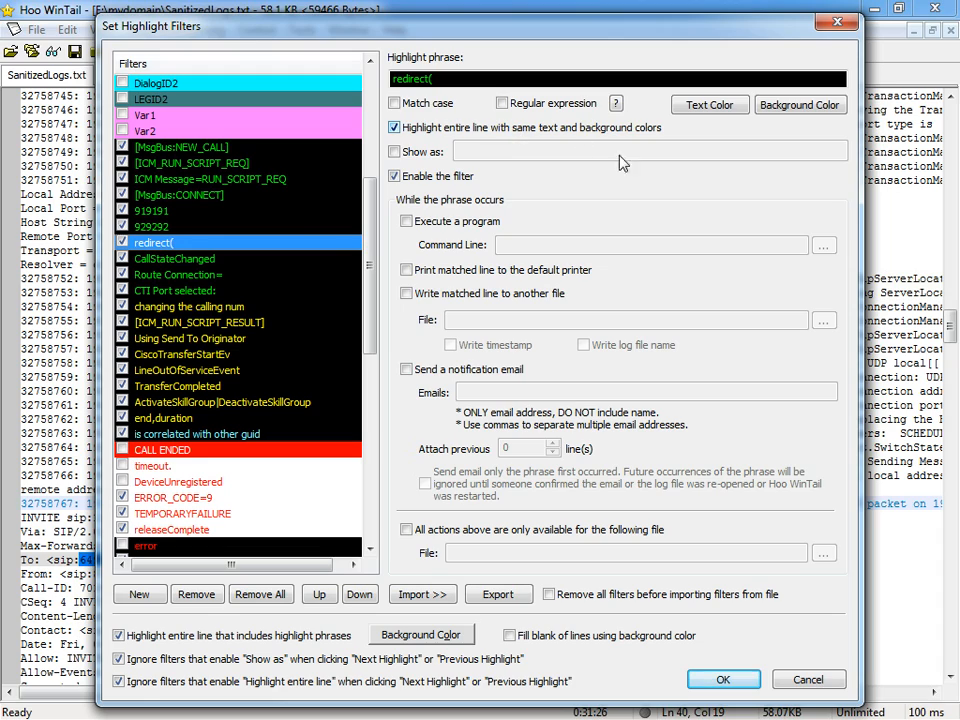
click(808, 680)
click(229, 272)
Go through the next highlights starting from the 500 Internal Server Error message below entry 32758769.
scroll(229, 272, down, 8)
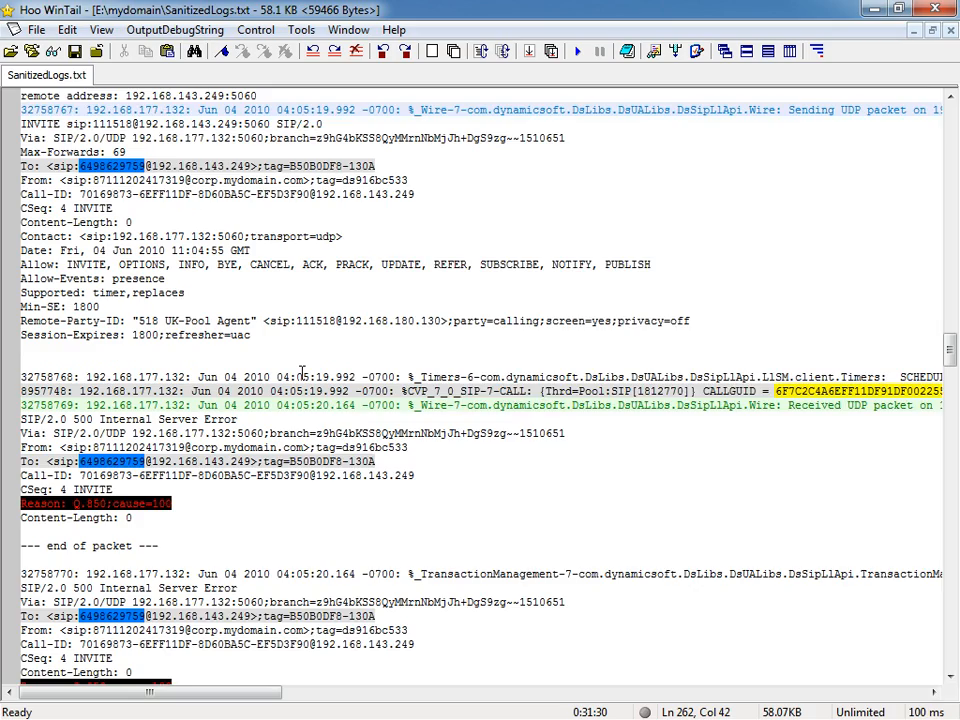
scroll(301, 372, down, 3)
click(165, 307)
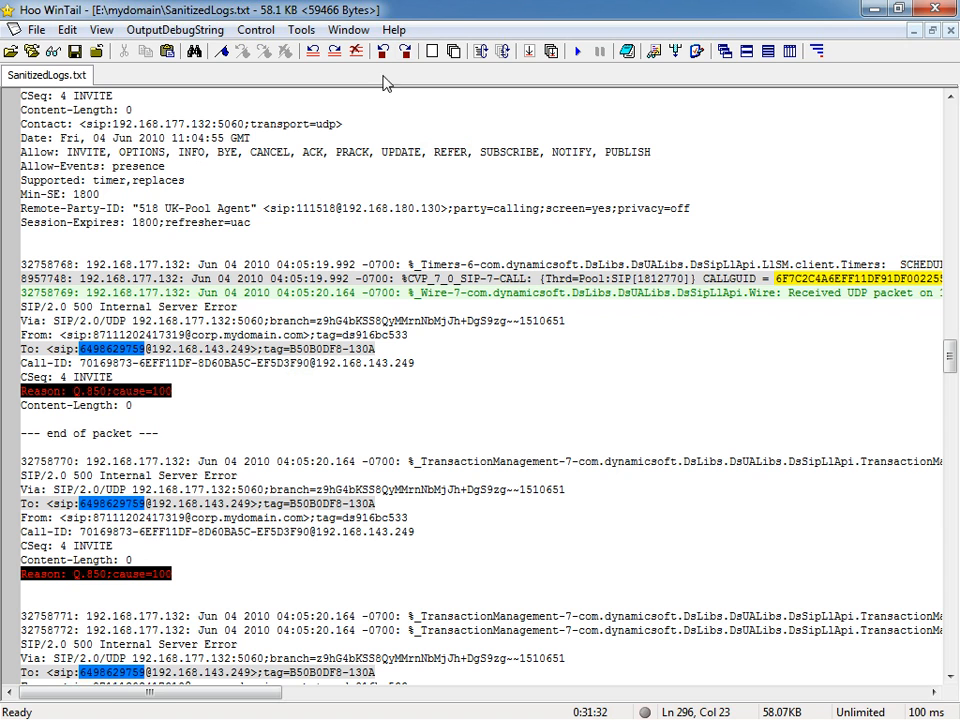
click(406, 56)
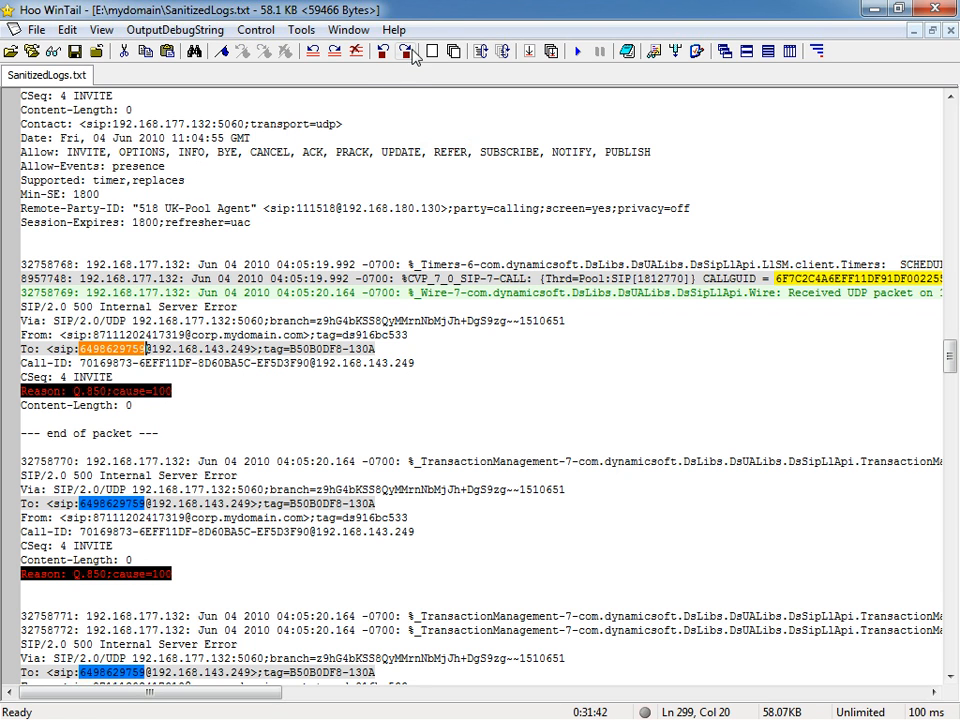
click(404, 51)
scroll(140, 440, down, 20)
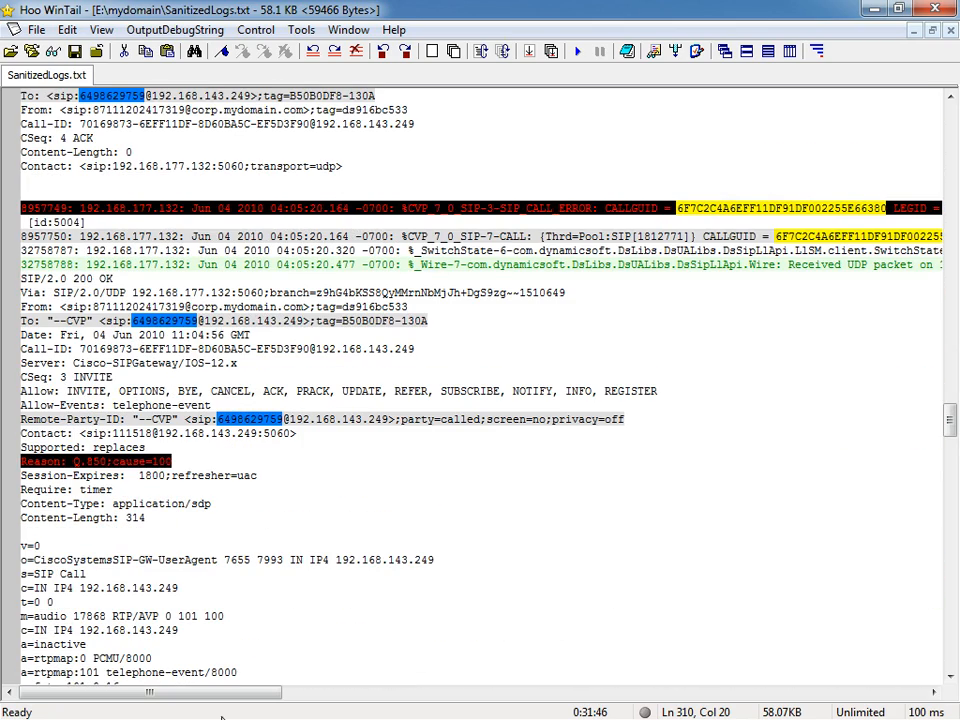
click(404, 51)
click(404, 51)
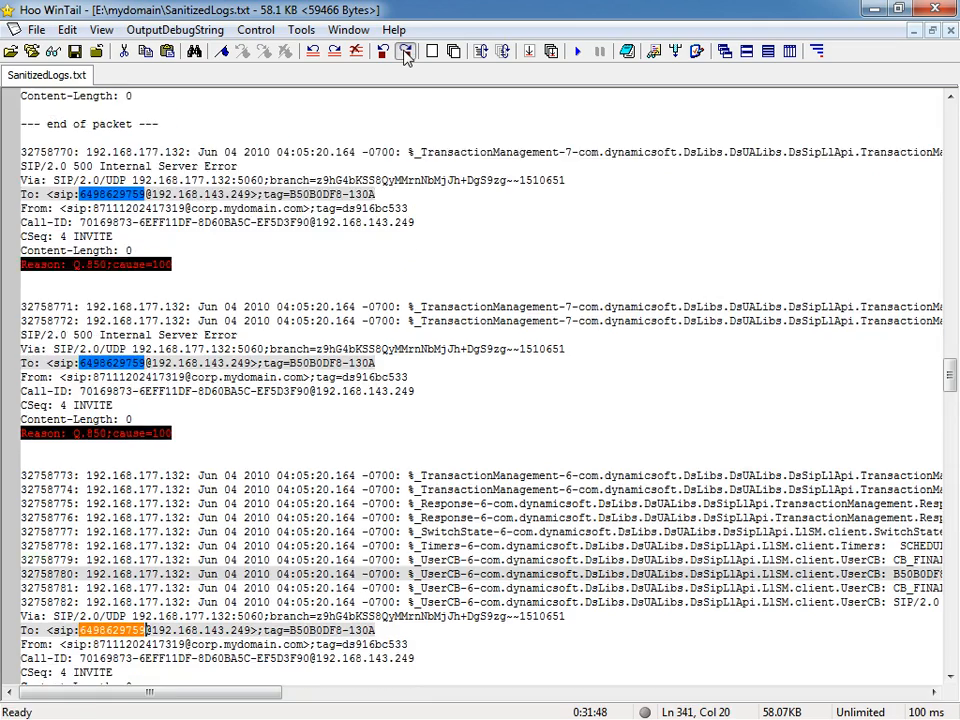
click(404, 51)
click(404, 51)
click(404, 51)
click(404, 51)
click(404, 51)
click(404, 51)
click(404, 51)
click(404, 51)
Copy the IP address 192.168.143.249 from the c=IN IP4 line above a=inactive near the log's start.
click(431, 177)
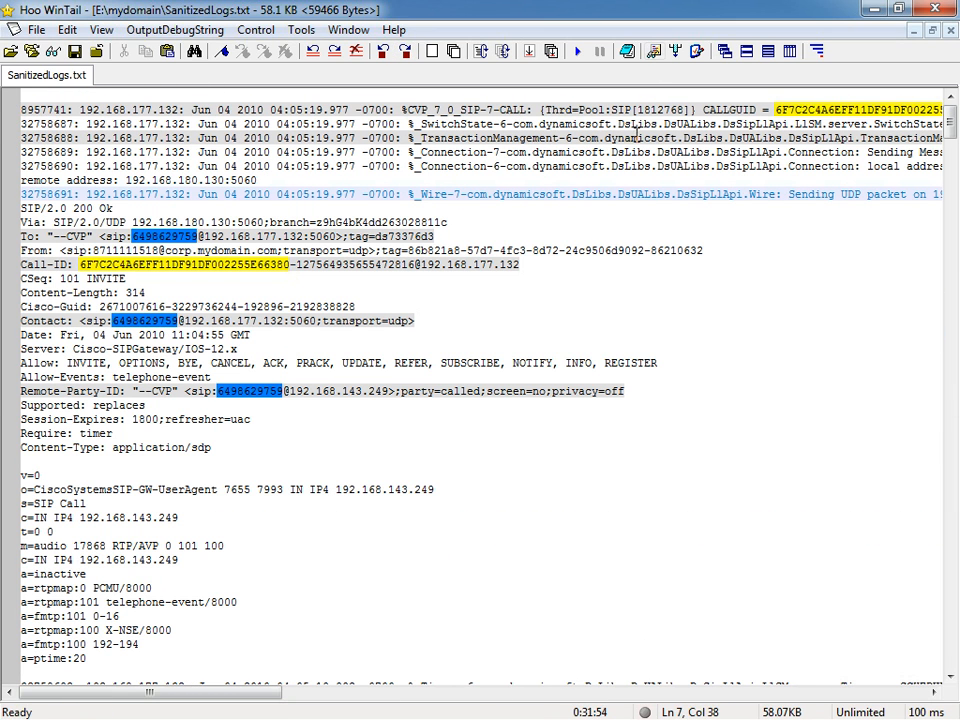
scroll(188, 552, down, 1)
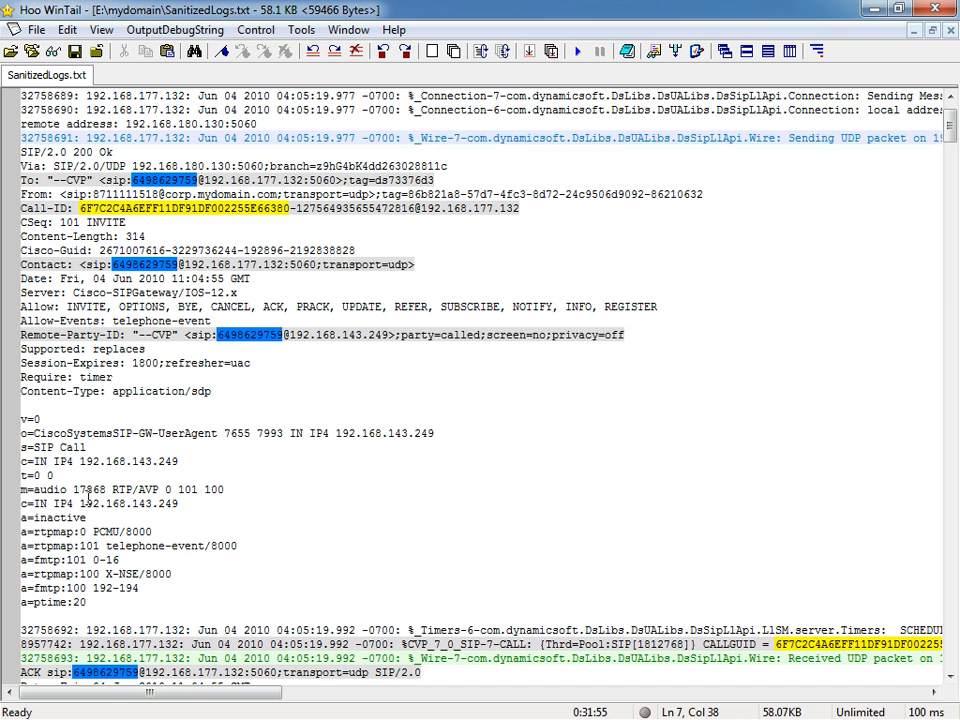
drag(79, 503, 180, 503)
key(ctrl+c)
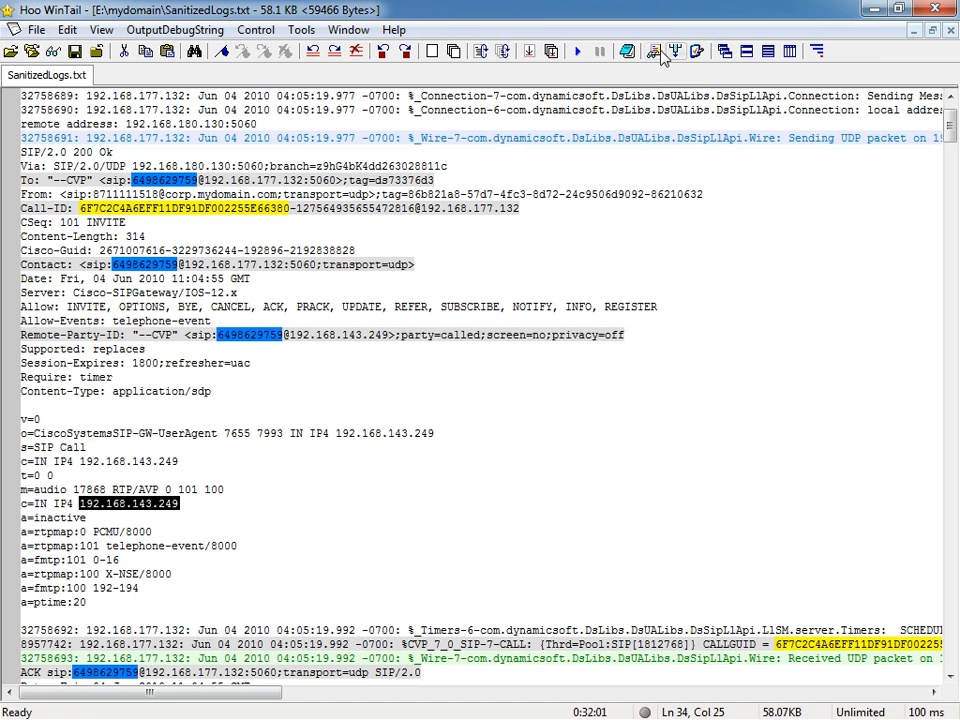
Add and apply a new highlight filter for the phrase 192.168.143.249, shown as "192.168.143.249 (Gateway 1)".
click(496, 46)
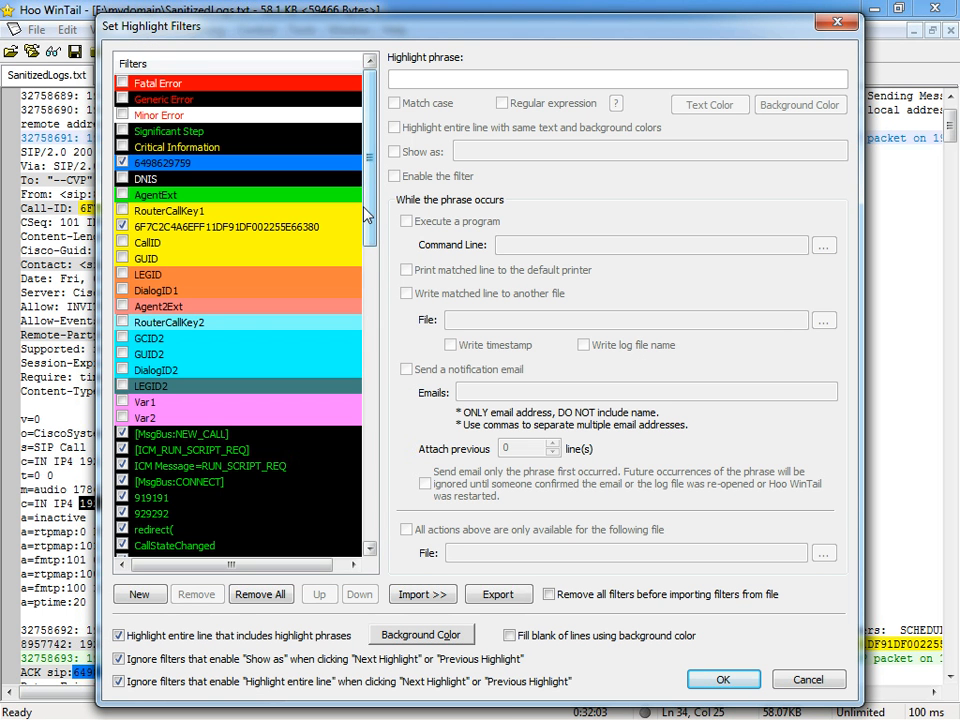
scroll(200, 450, down, 15)
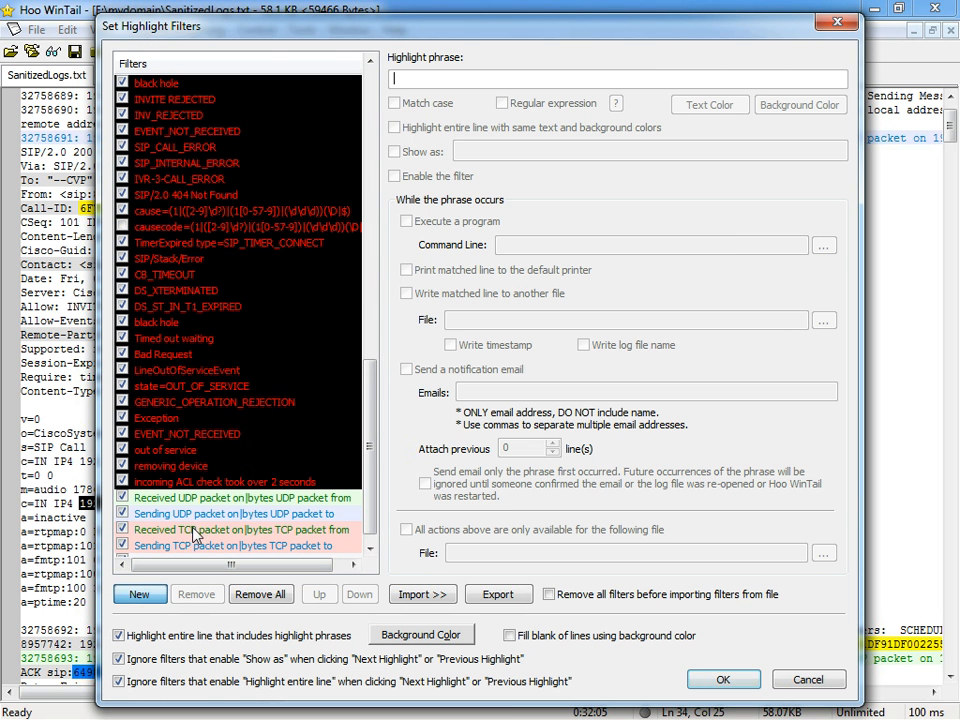
click(137, 594)
key(ctrl+v)
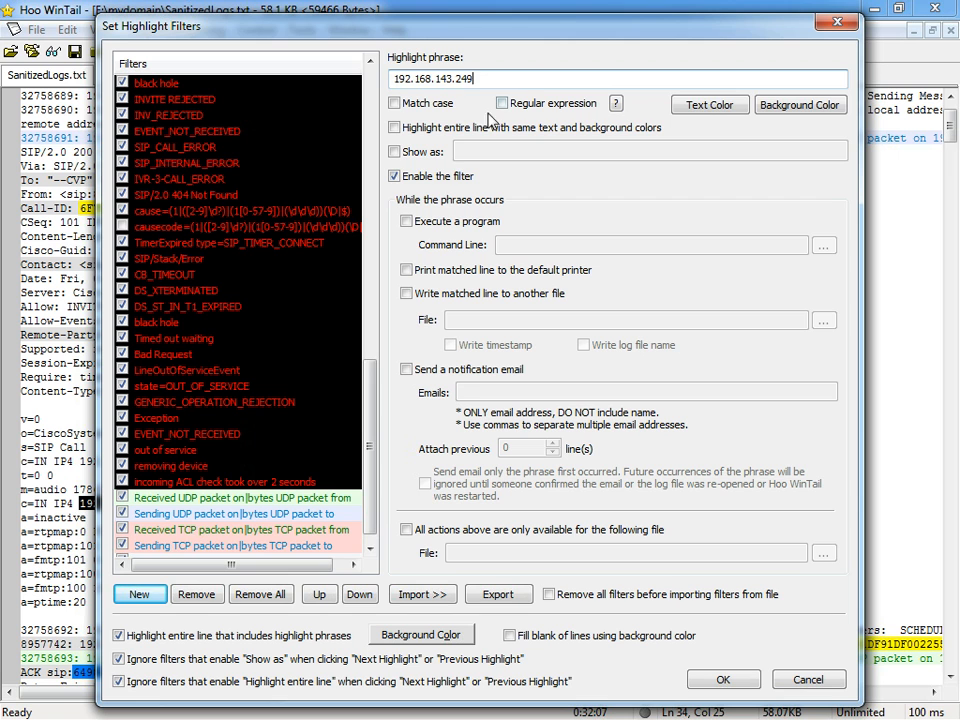
click(440, 152)
key(ctrl+v)
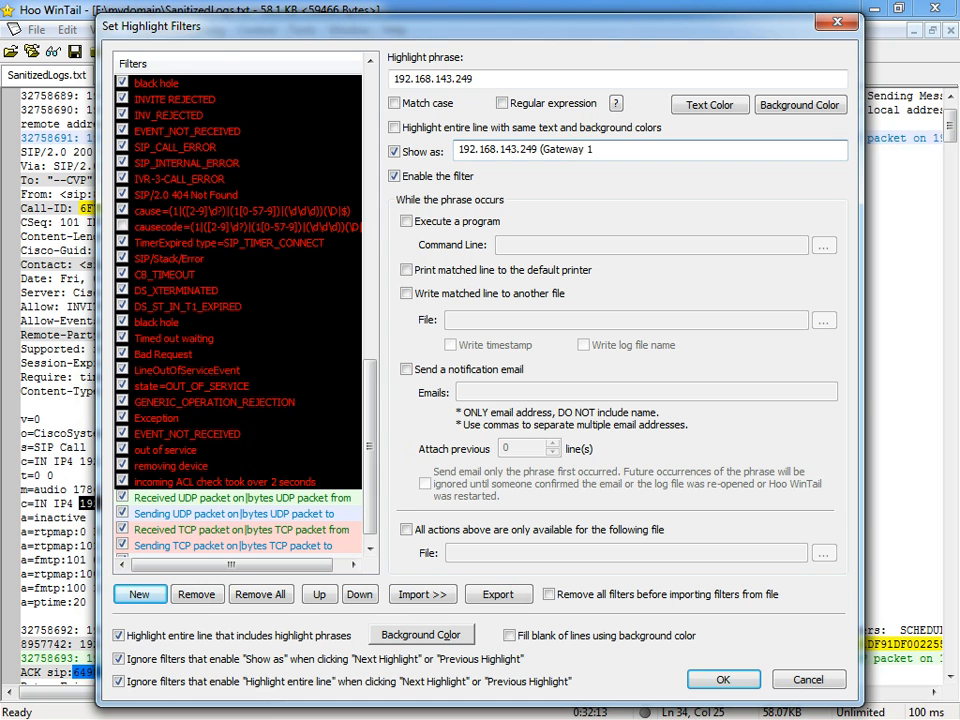
click(723, 679)
Check how the Gateway 1 address is displayed in the SDP lines and the rest of the log.
drag(292, 514, 238, 508)
click(94, 489)
click(311, 495)
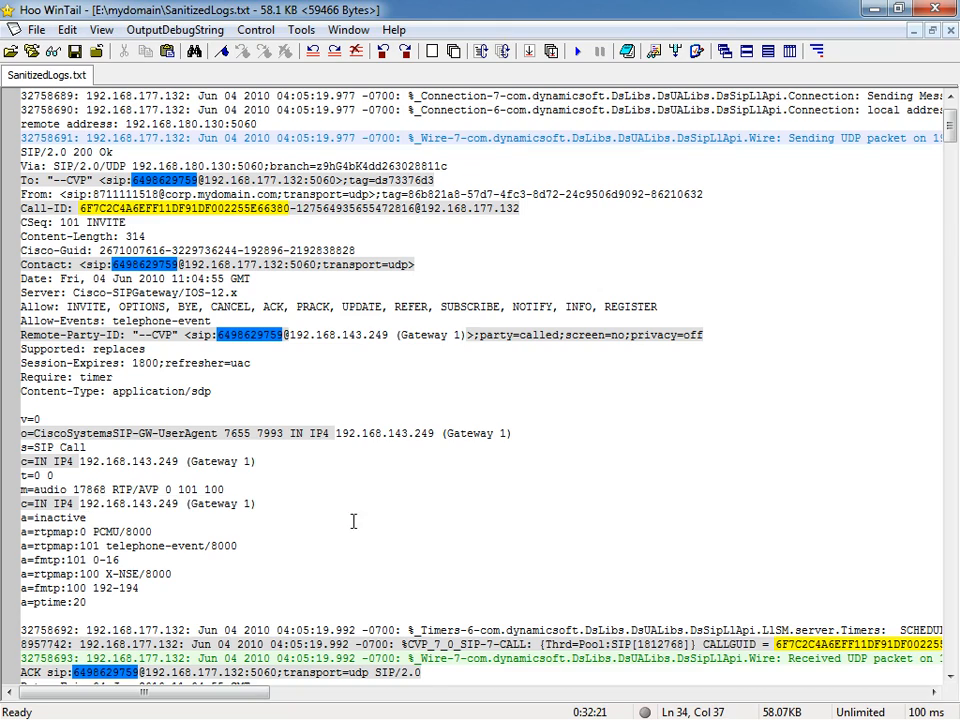
scroll(361, 511, down, 14)
scroll(358, 500, up, 15)
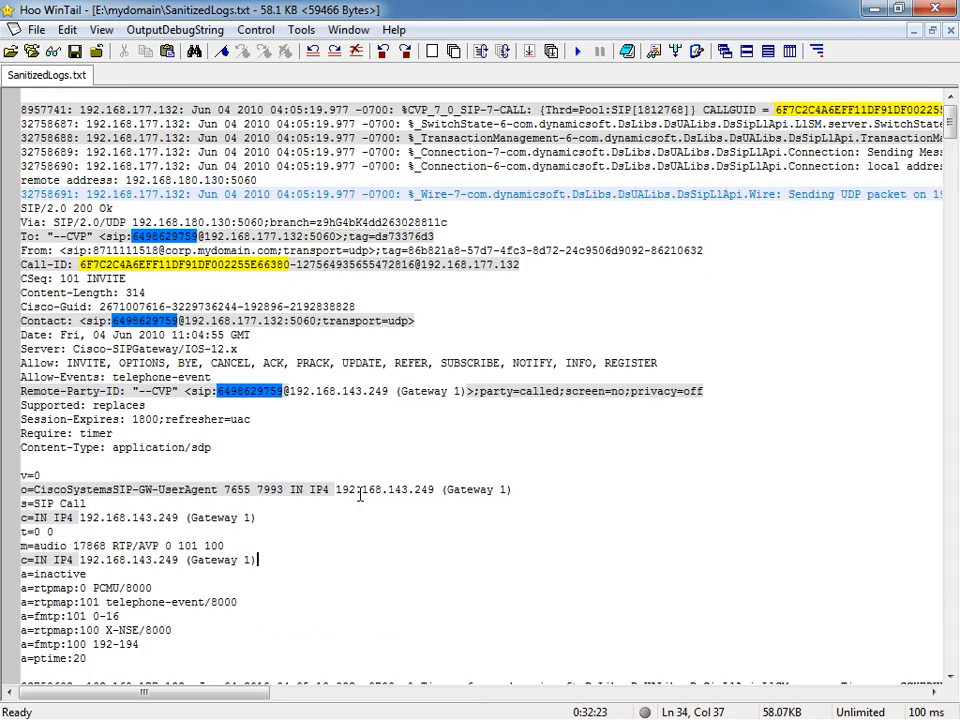
Remove all highlight filters, including the new 192.168.143.249 filter, and apply the change.
click(492, 46)
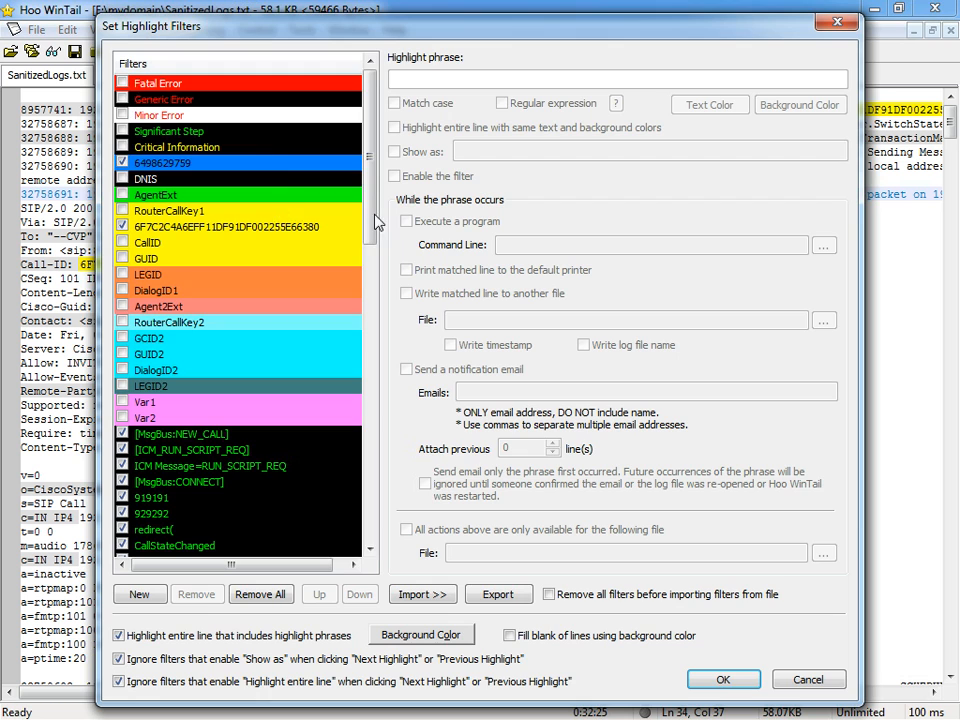
scroll(300, 200, down, 15)
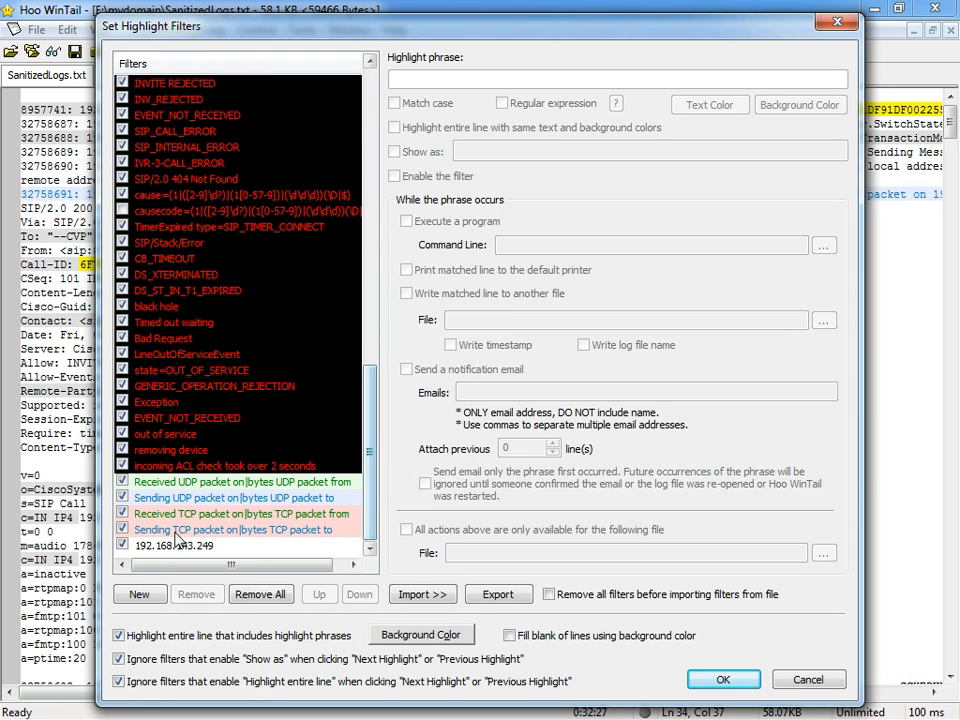
click(260, 594)
click(722, 680)
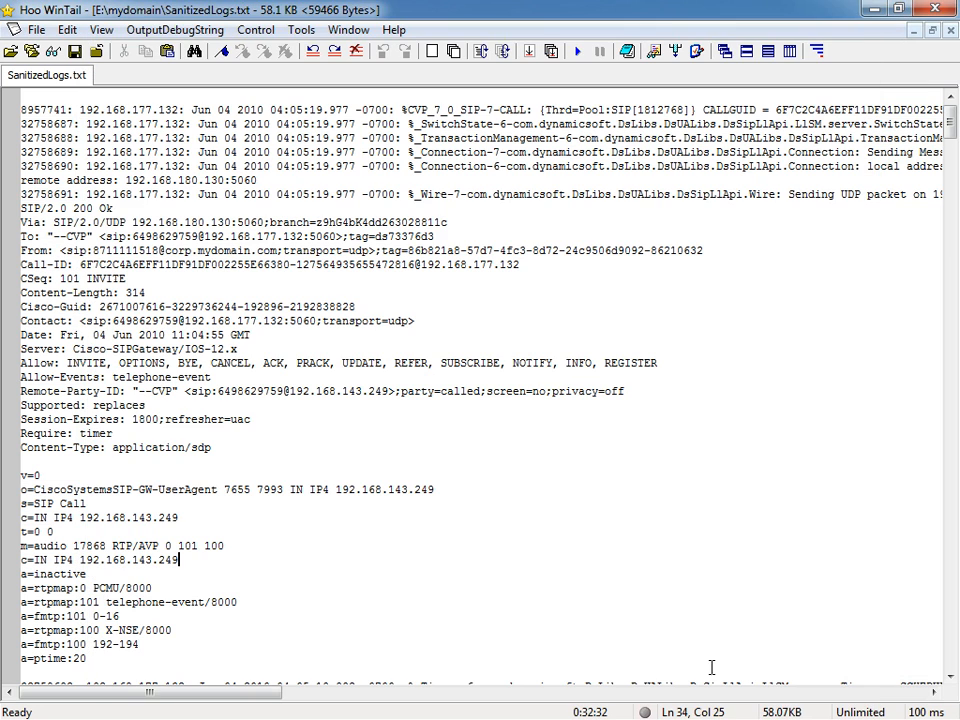
Switch to the mydomain folder in Windows Explorer, open hosts.txt in Notepad, and look through its host name and IP address list.
key(alt+Tab)
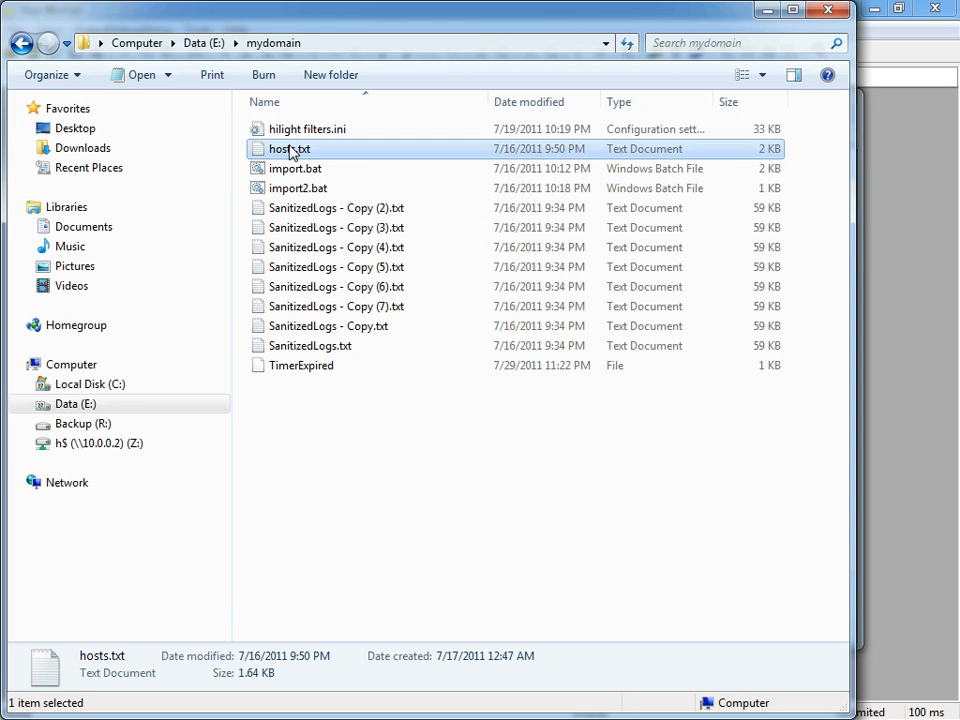
double_click(289, 150)
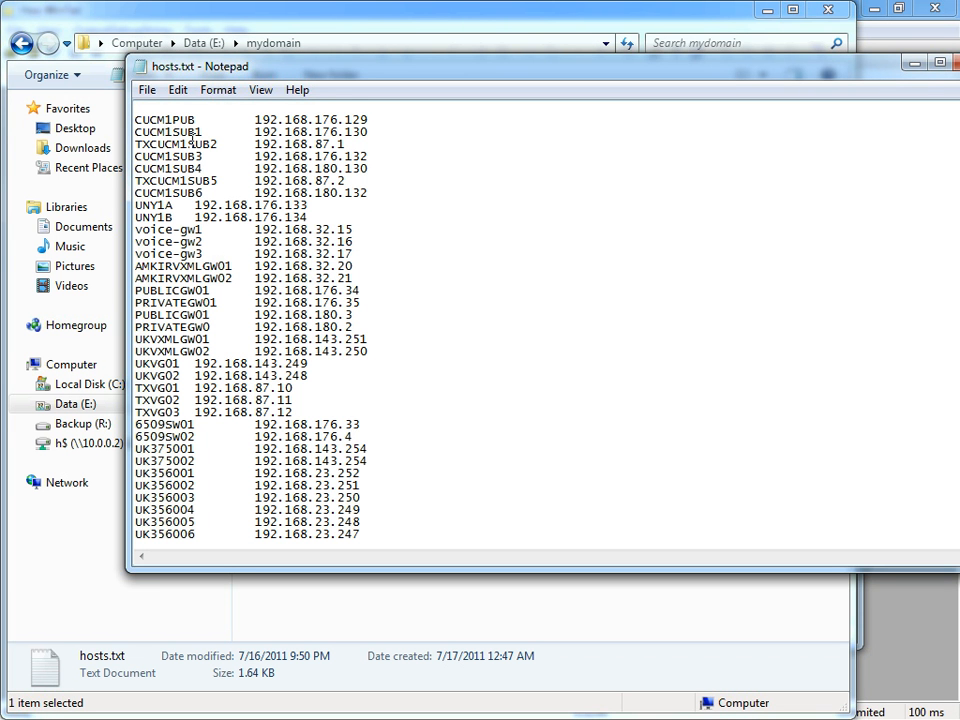
scroll(203, 168, down, 18)
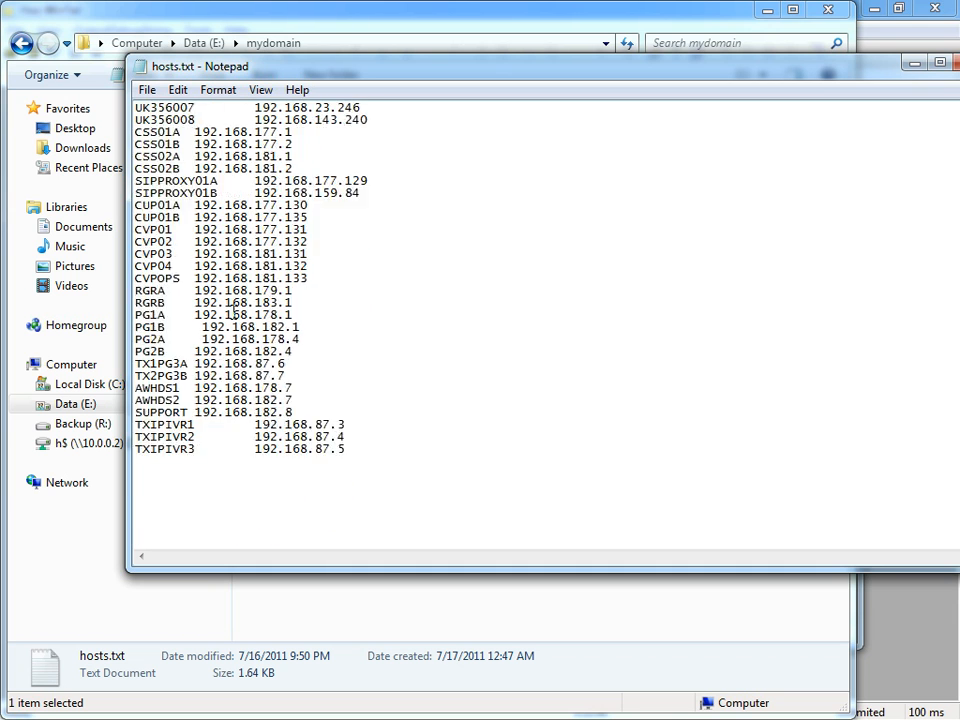
Look through the host name and IP address pairs in hosts.txt, then close the file.
scroll(239, 393, up, 17)
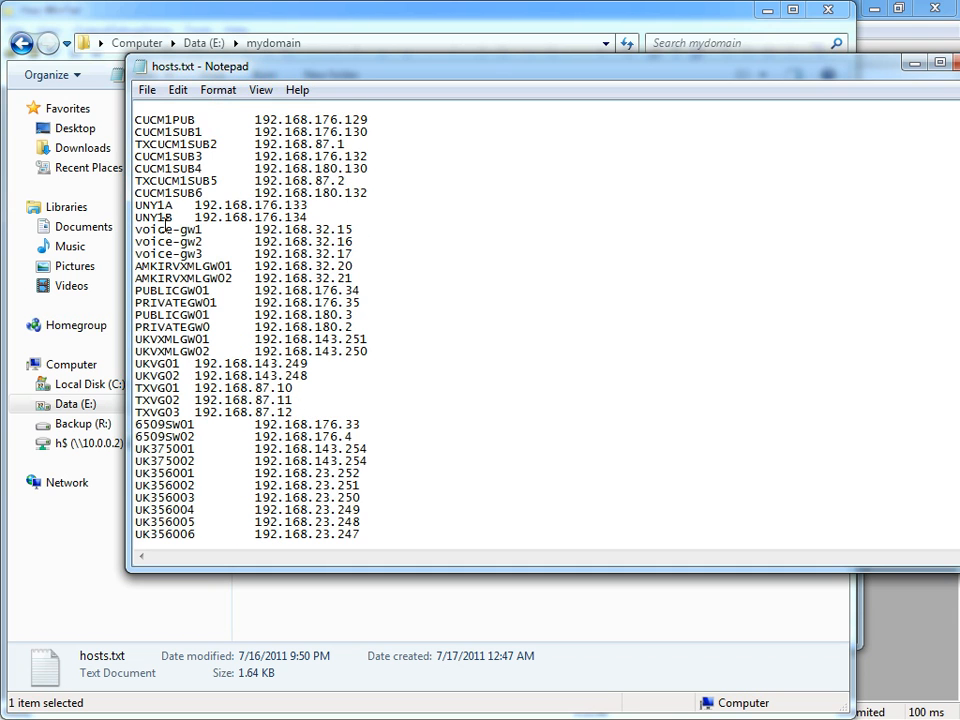
scroll(188, 217, down, 14)
scroll(238, 326, up, 10)
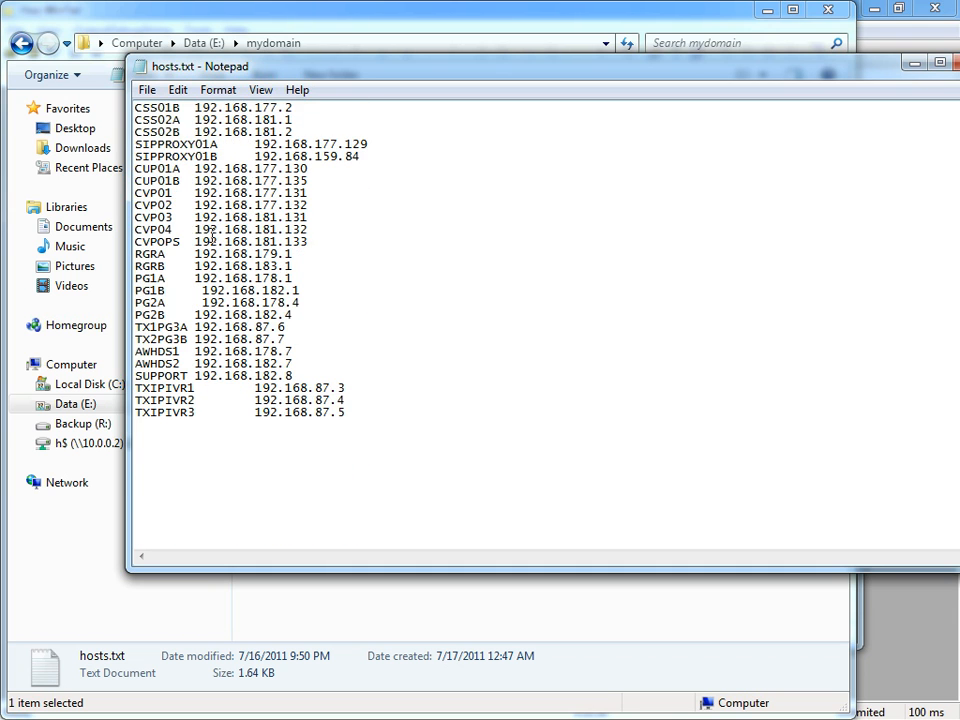
scroll(238, 326, up, 4)
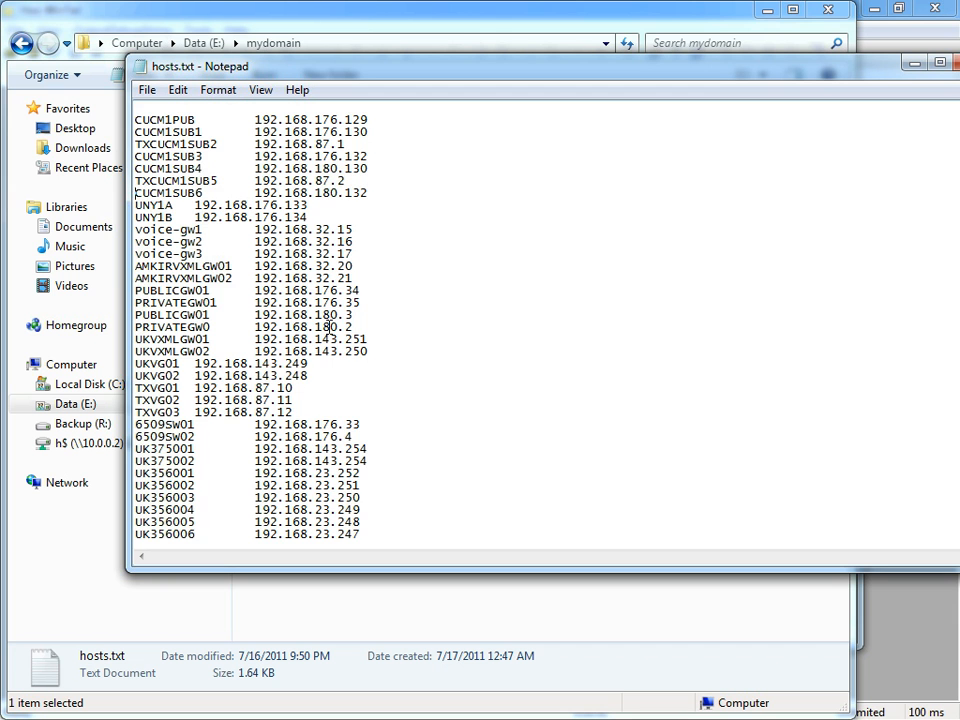
scroll(326, 364, down, 9)
scroll(326, 364, up, 9)
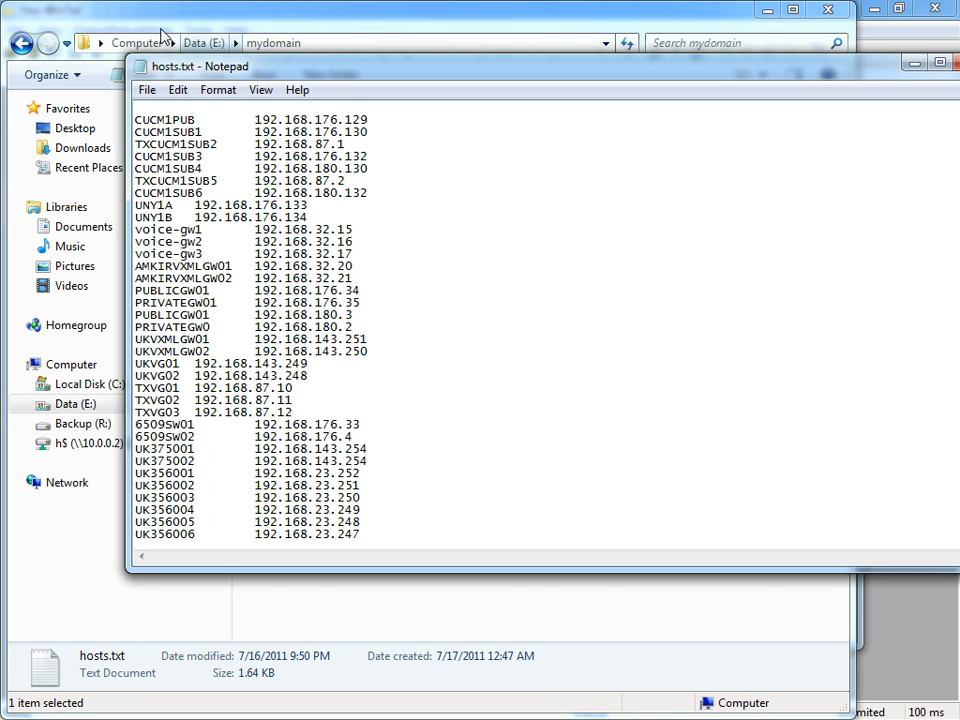
double_click(138, 70)
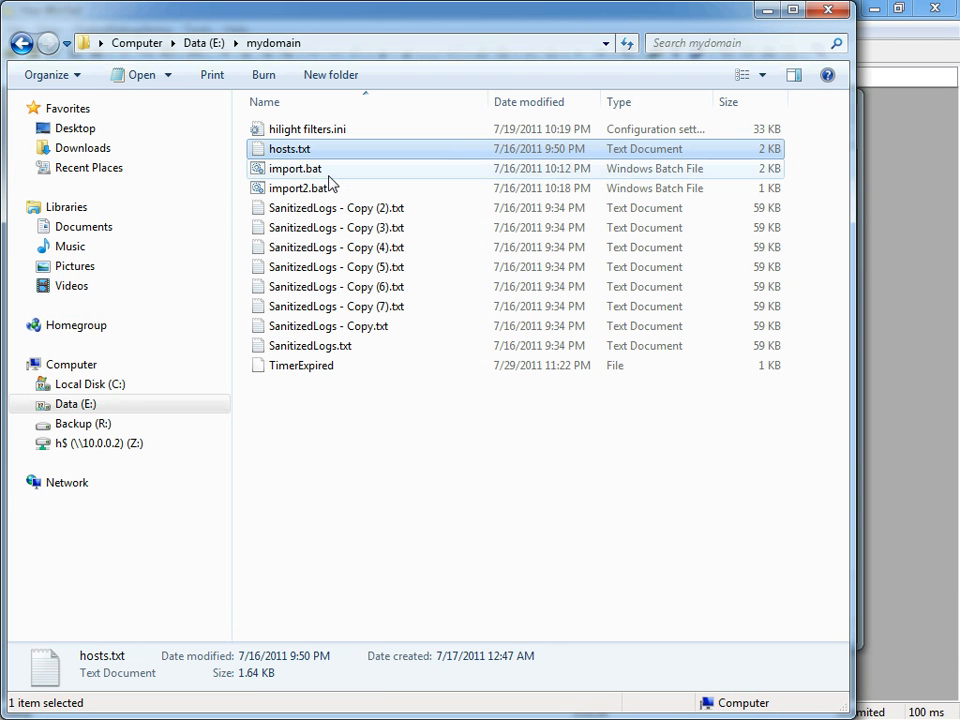
Run import.bat on hosts.txt to generate hosts.txt.ini, and inspect the filter entries in the generated file.
mouse_move(287, 155)
mouse_down()
mouse_move(292, 174)
mouse_move(283, 177)
mouse_up()
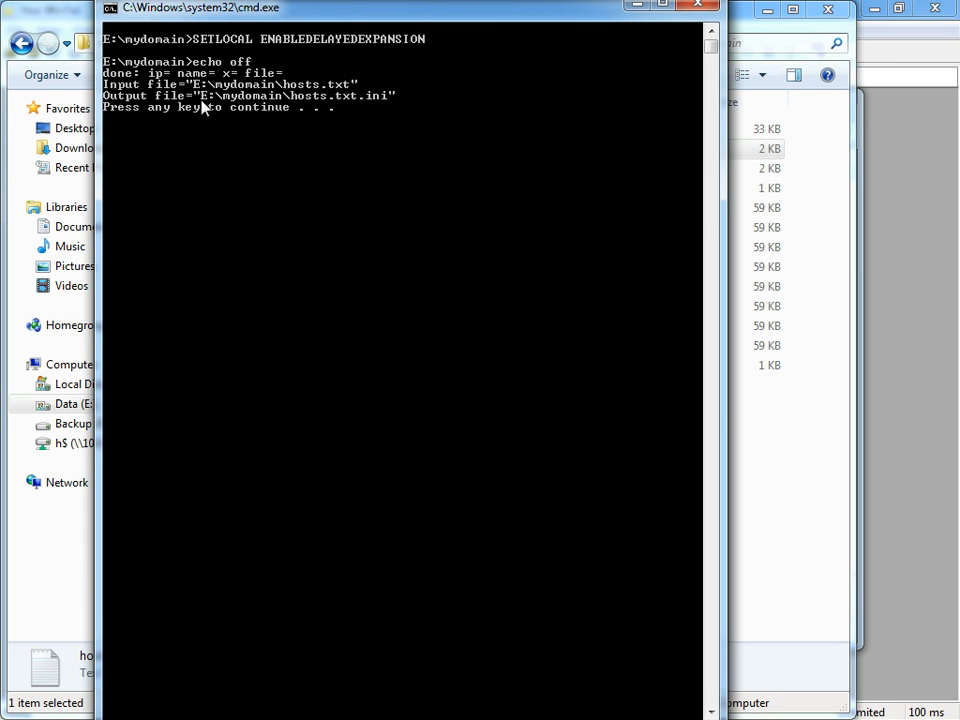
key(Return)
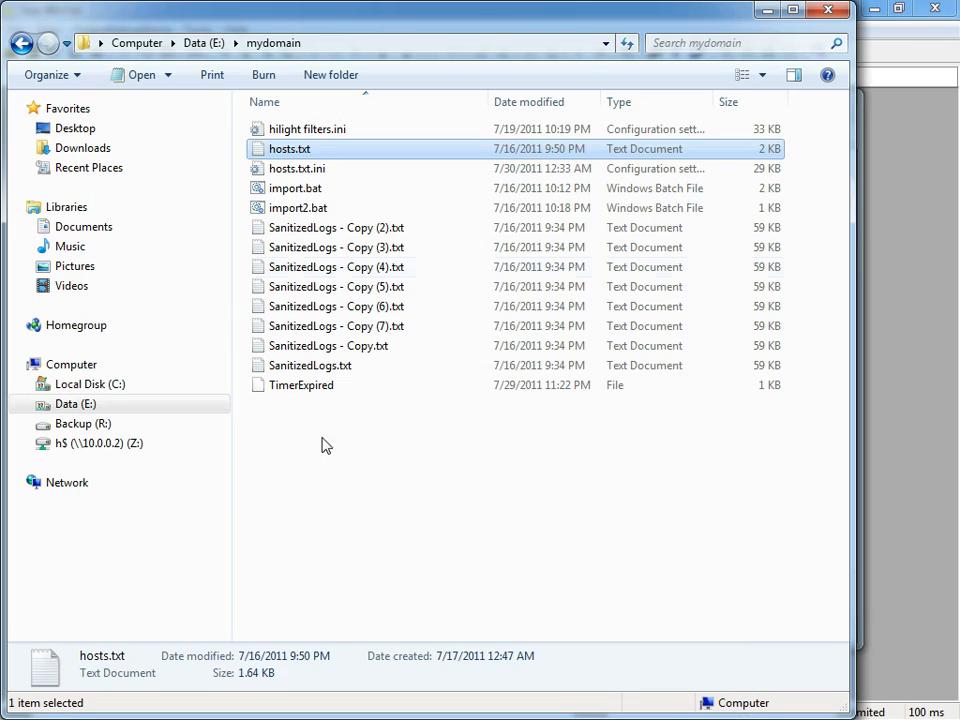
double_click(293, 170)
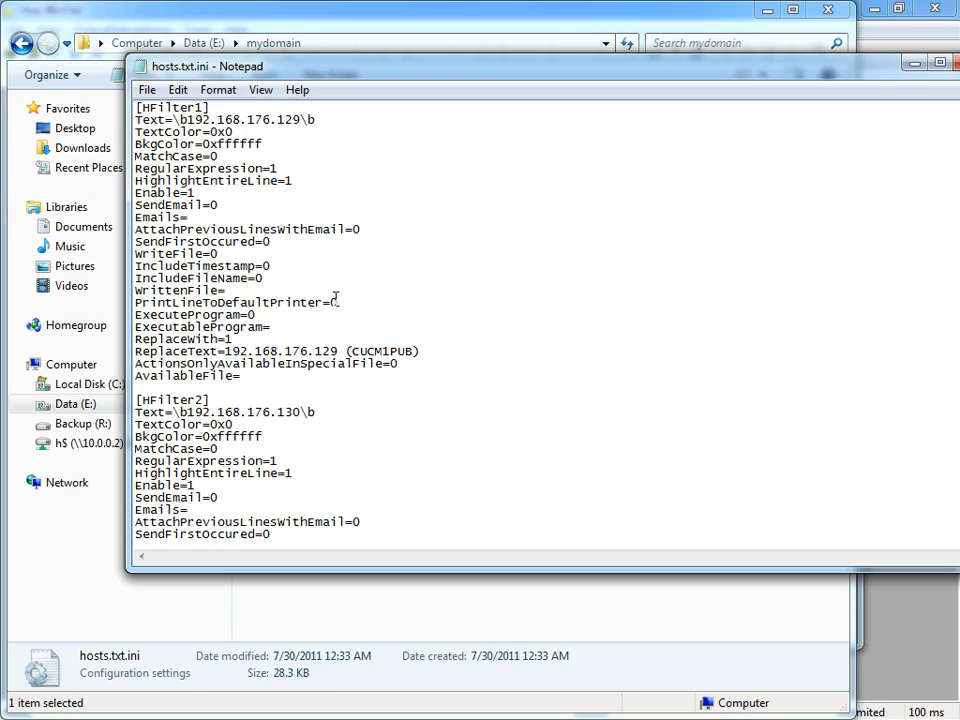
scroll(335, 300, down, 20)
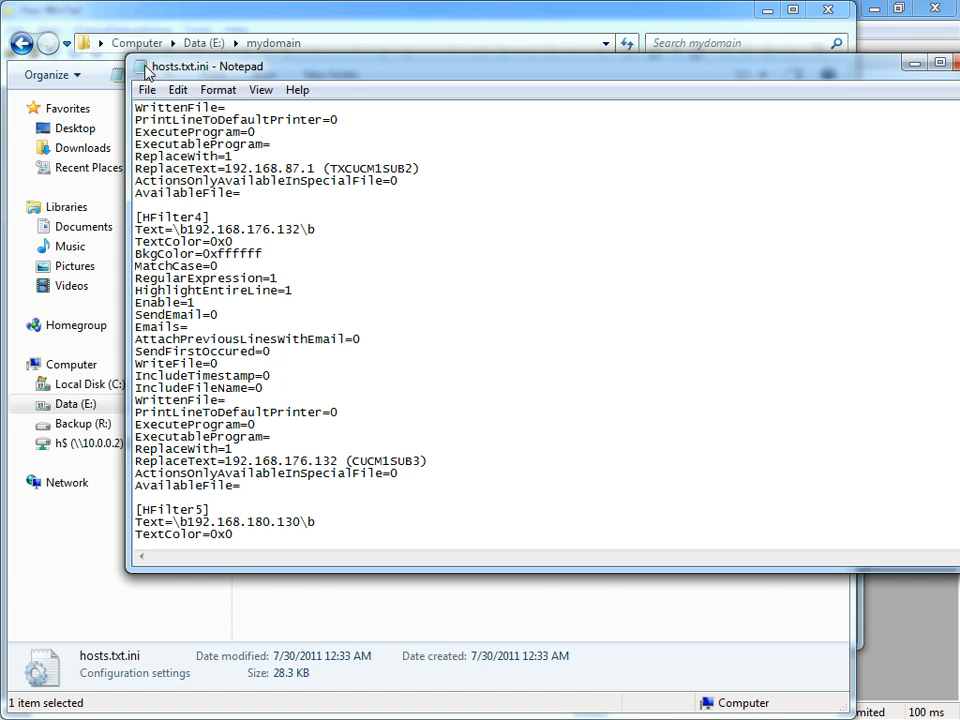
double_click(143, 66)
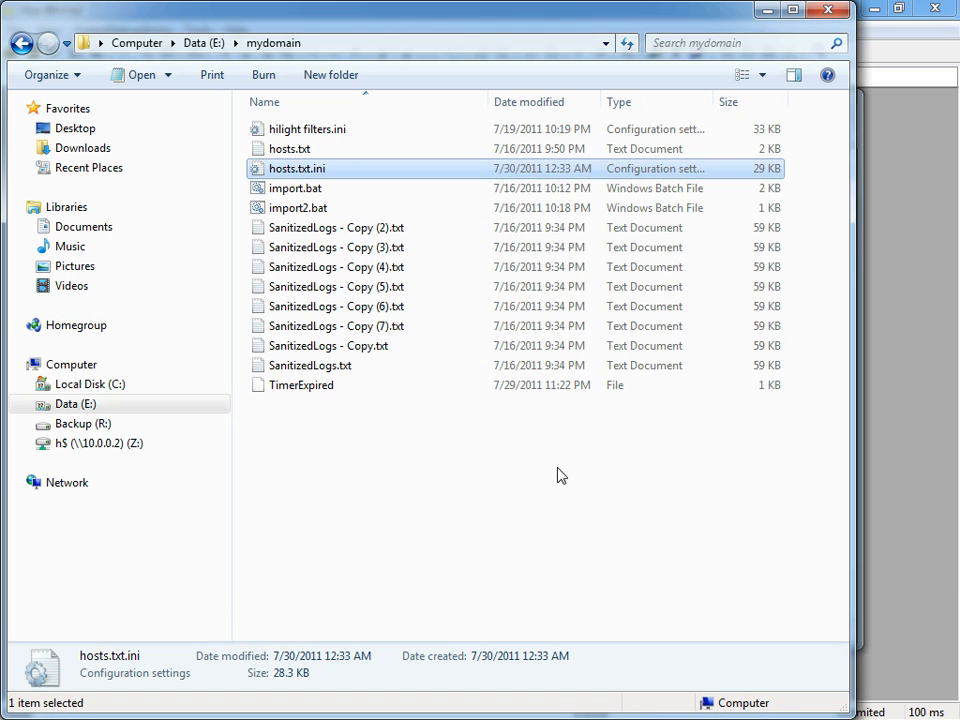
Switch to Hoo WinTail and import the highlight filters from hosts.txt.ini in the mydomain folder.
click(878, 203)
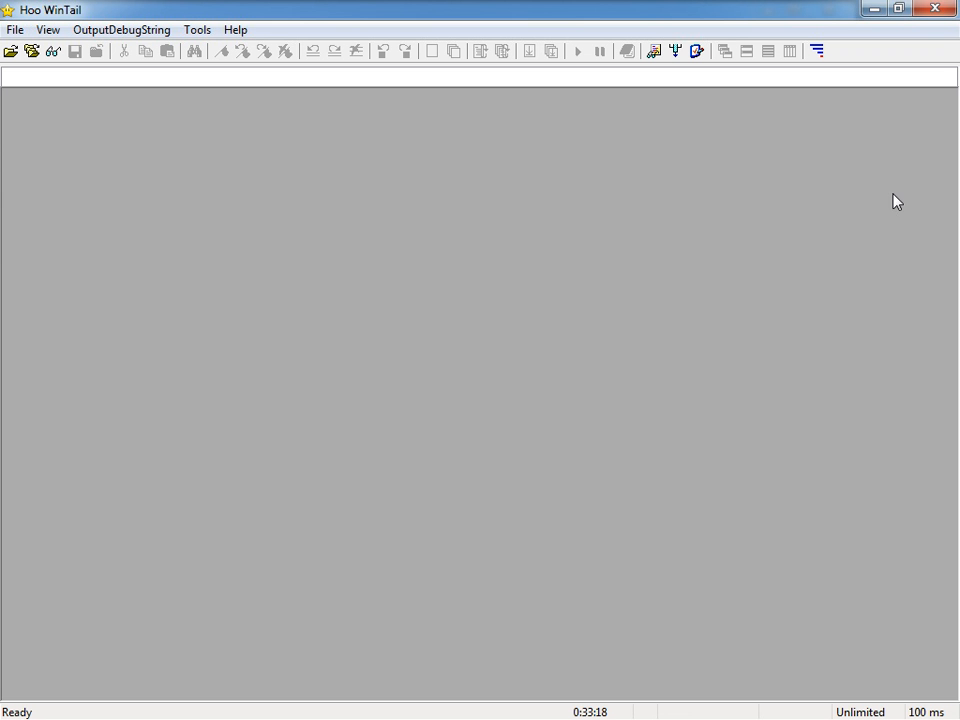
click(653, 52)
click(422, 594)
click(501, 596)
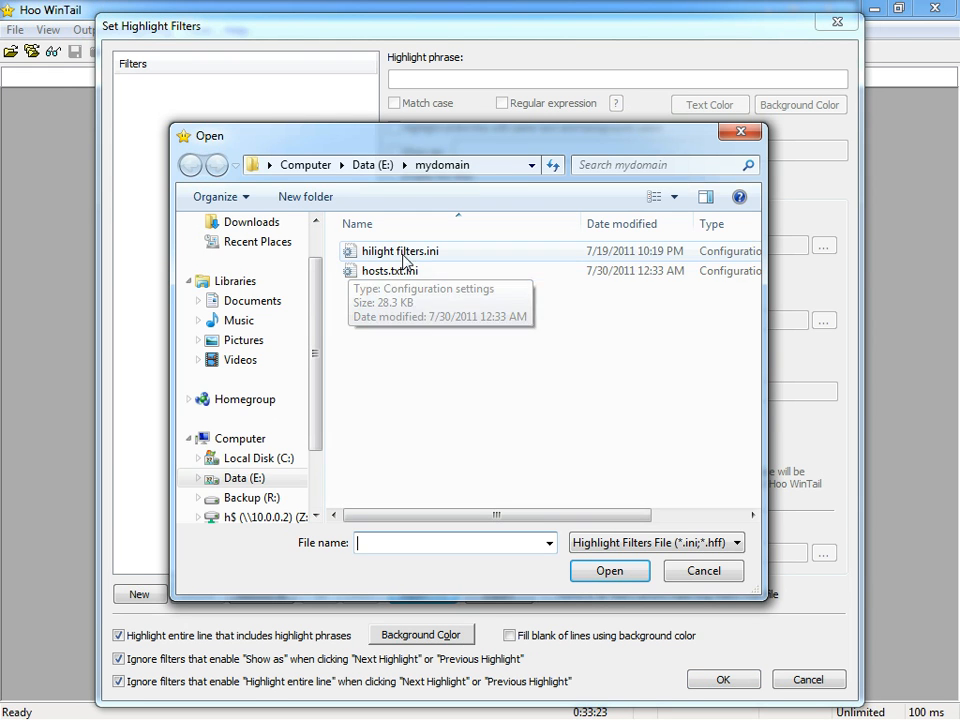
click(387, 281)
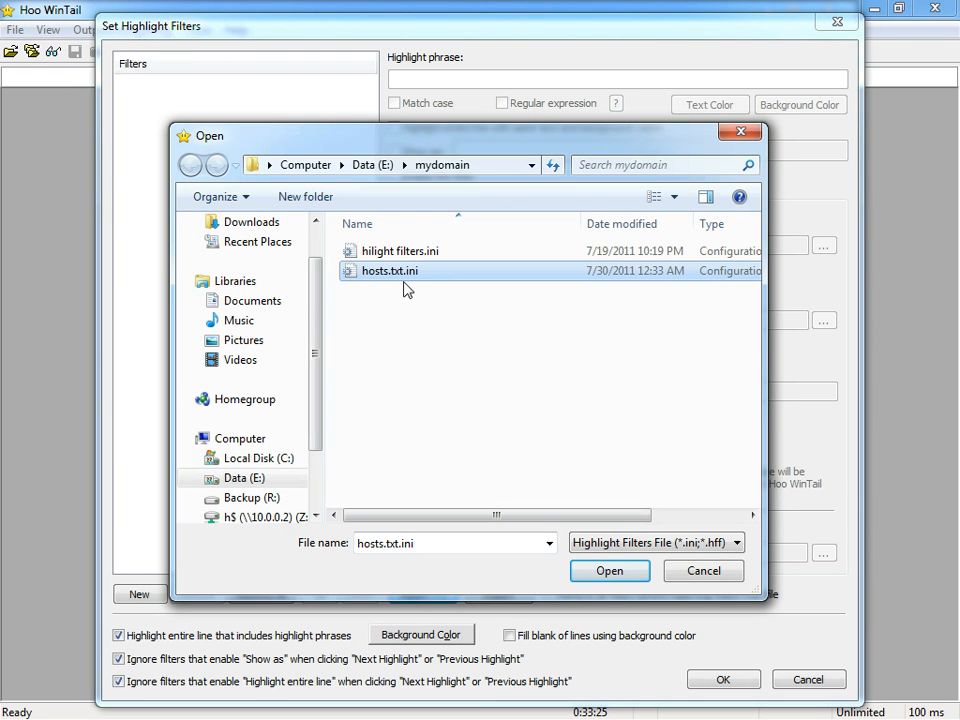
click(609, 572)
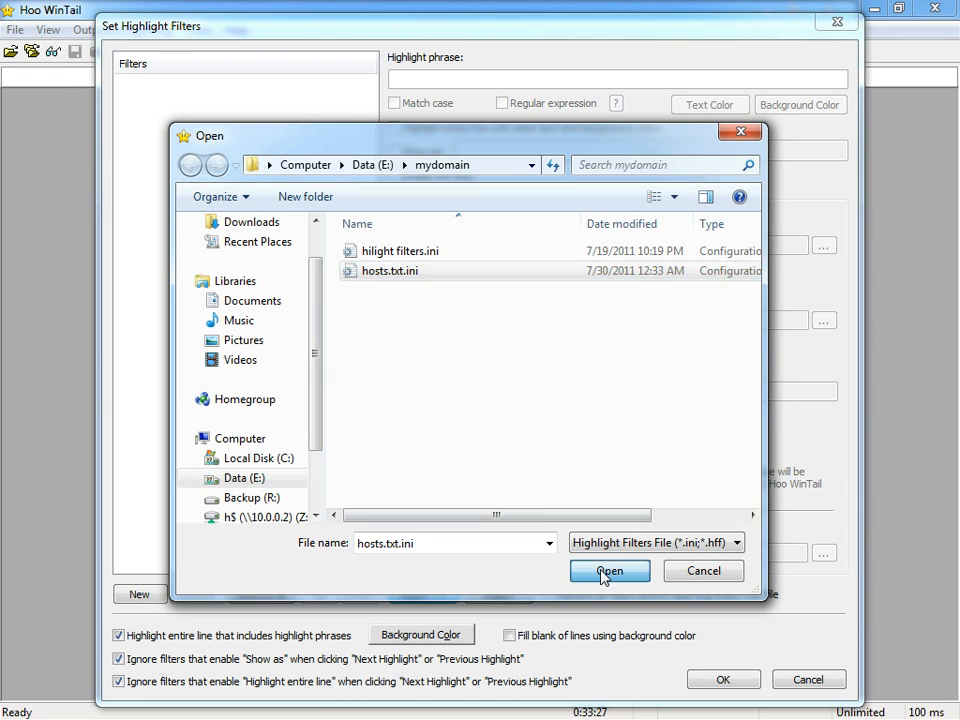
drag(369, 216, 384, 470)
Import the filters from hilight filters.ini in addition to the host filters, and apply the combined list.
click(420, 594)
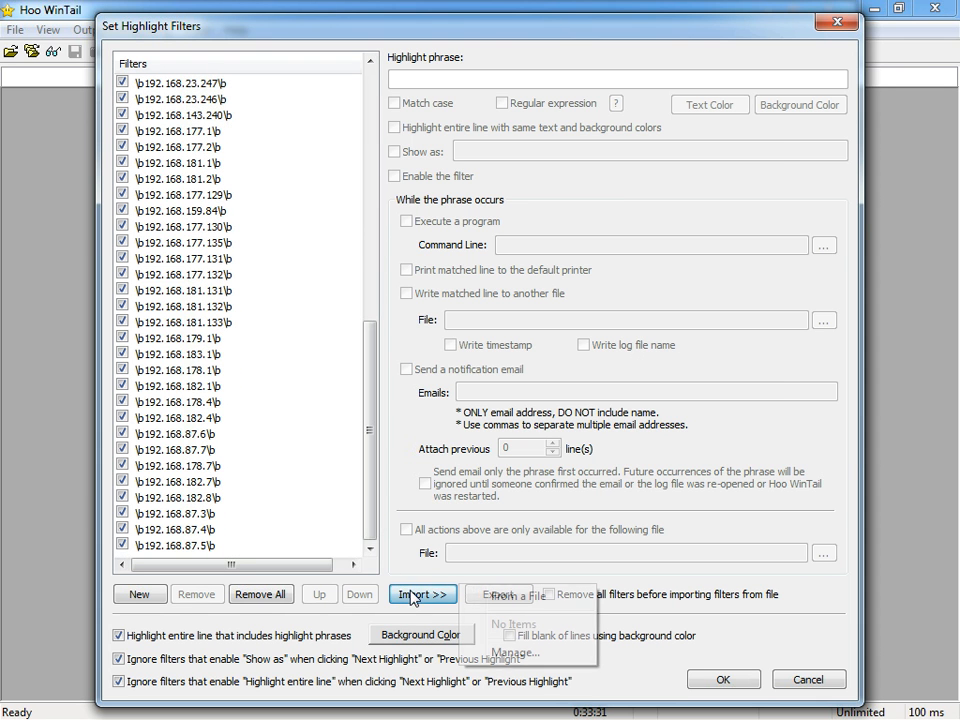
click(530, 596)
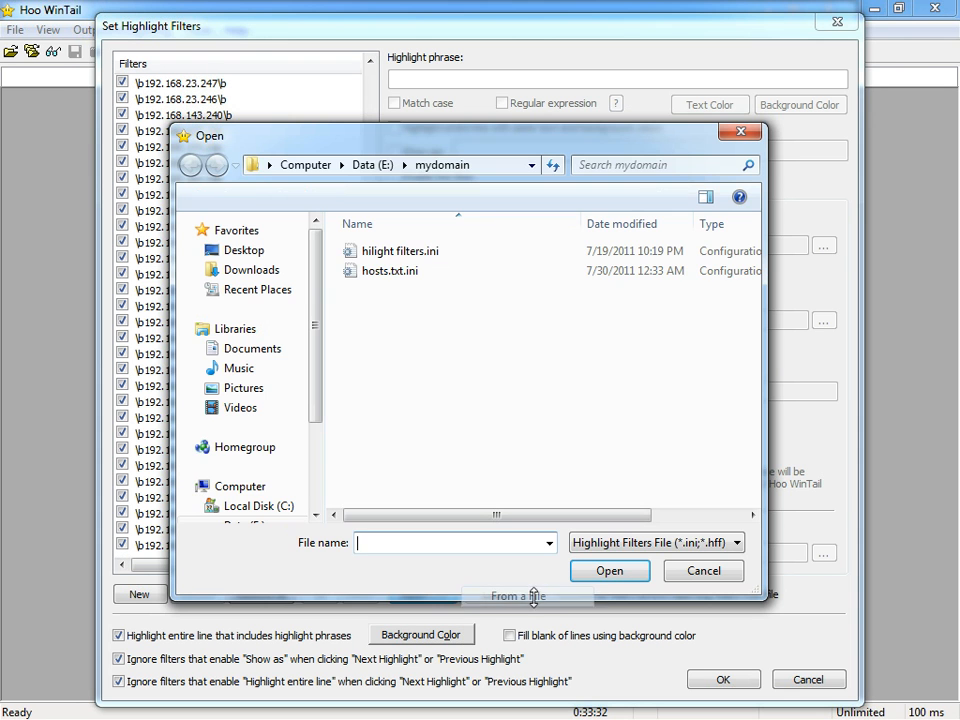
double_click(385, 253)
drag(371, 236, 388, 350)
click(719, 681)
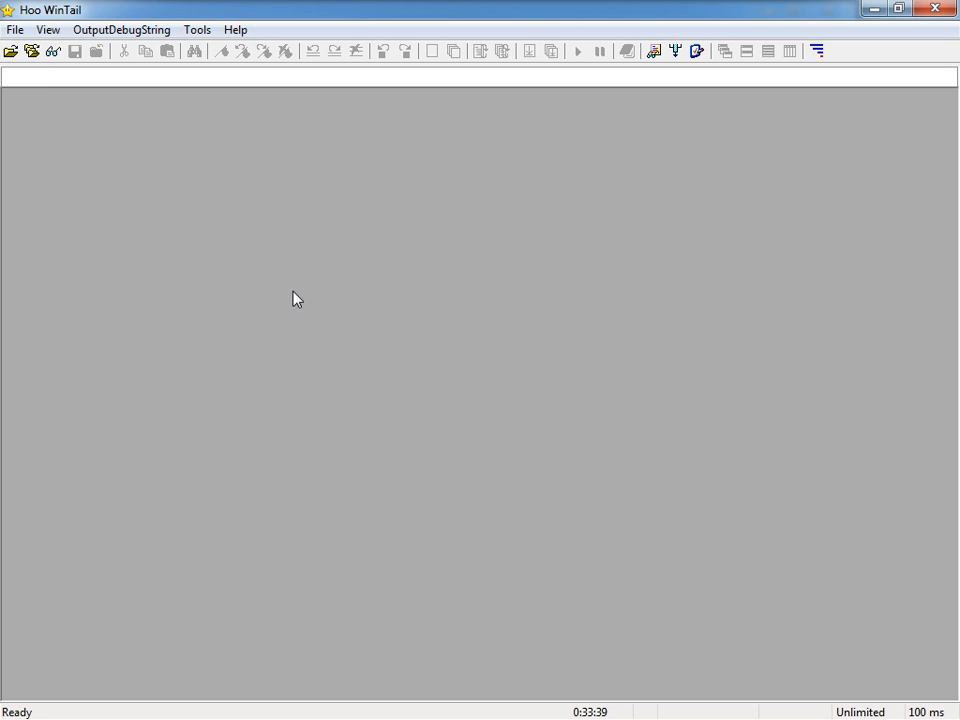
Open SanitizedLogs.txt from the mydomain folder.
click(10, 51)
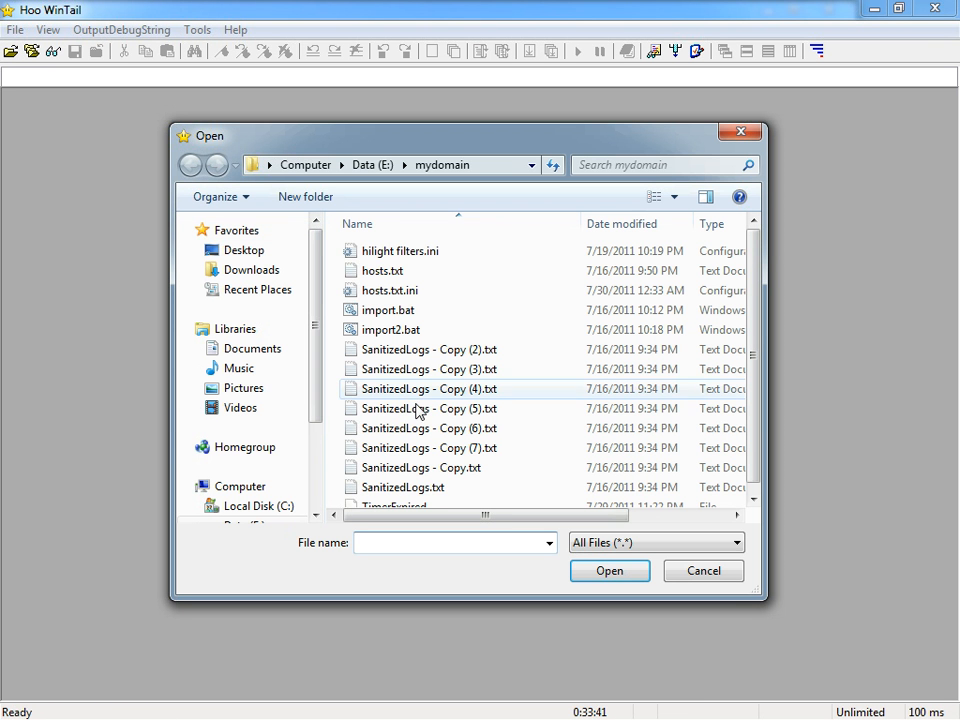
double_click(400, 490)
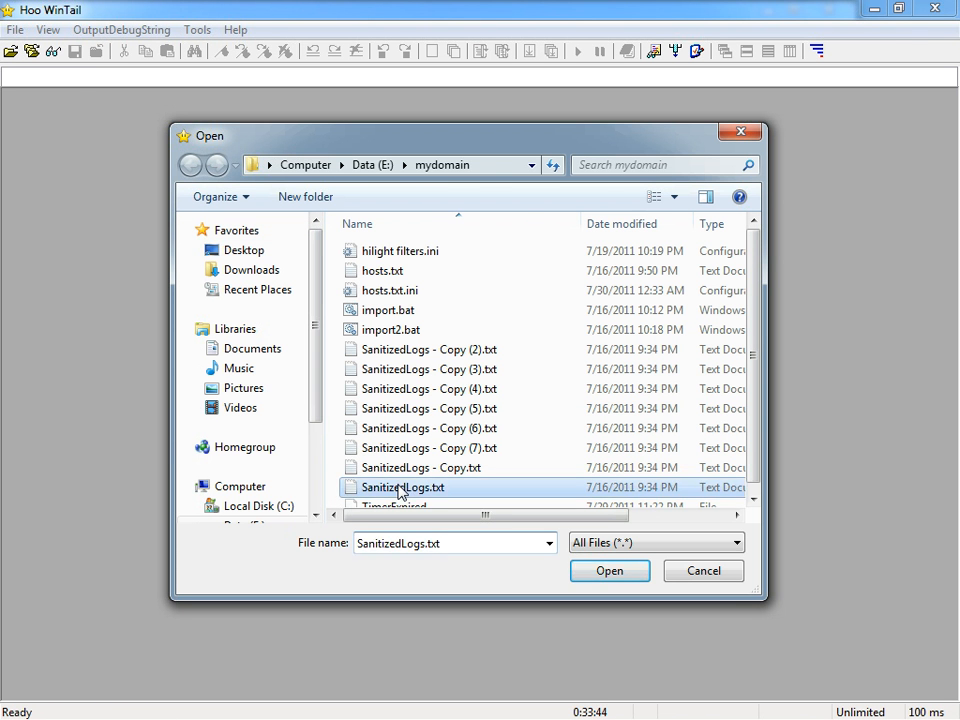
click(223, 276)
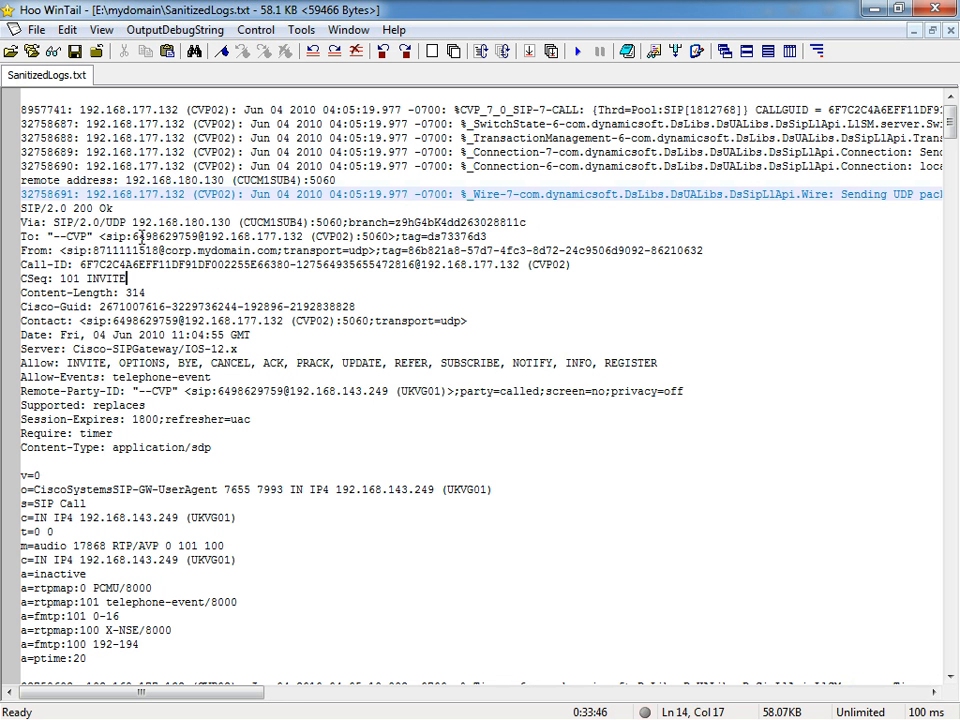
Examine the host names shown beside the IP addresses in the To and Contact lines and further down the log.
drag(216, 240, 357, 238)
drag(204, 320, 343, 320)
click(324, 320)
drag(270, 320, 337, 321)
click(336, 320)
click(337, 322)
scroll(348, 430, down, 10)
scroll(323, 370, down, 9)
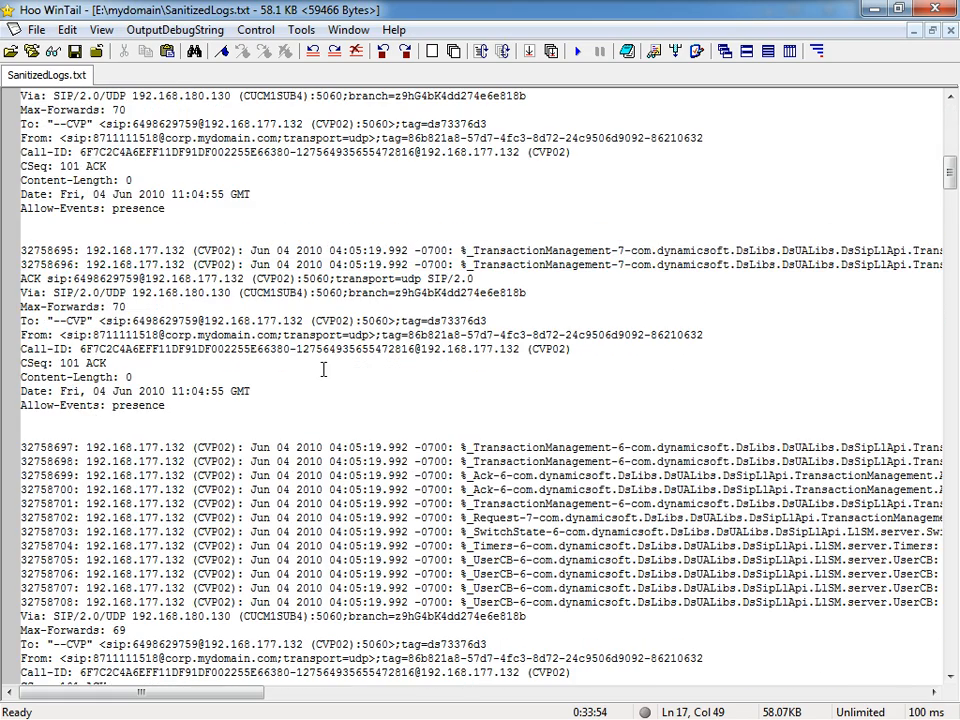
scroll(253, 360, up, 13)
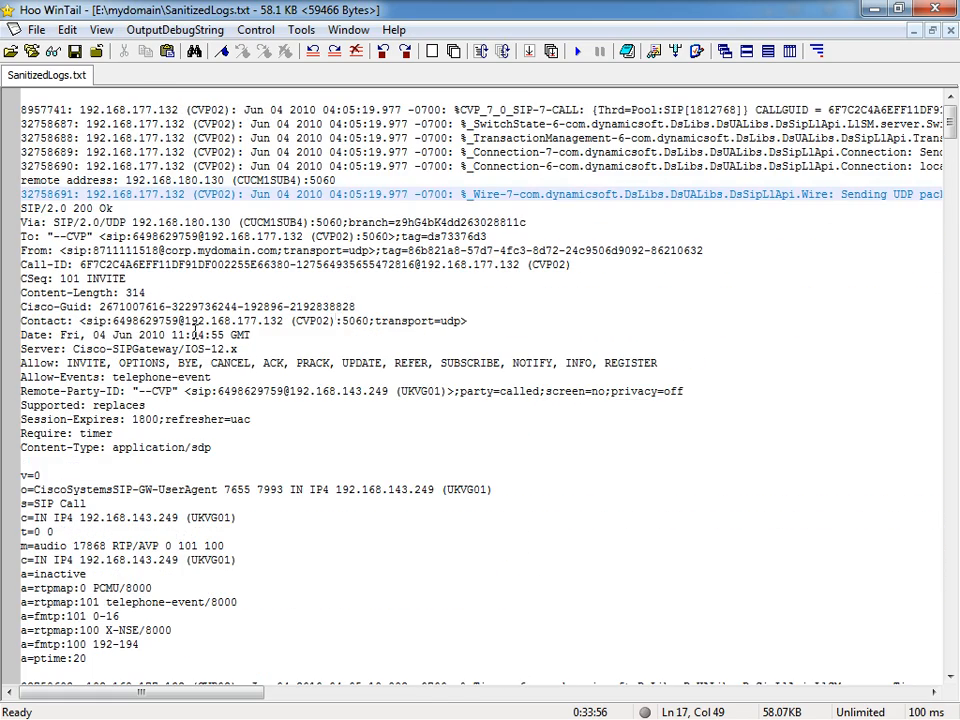
Set the ANI highlight filter's phrase to the phone number copied from the log's Contact line, enable the filter and apply it.
drag(114, 321, 185, 321)
key(ctrl+c)
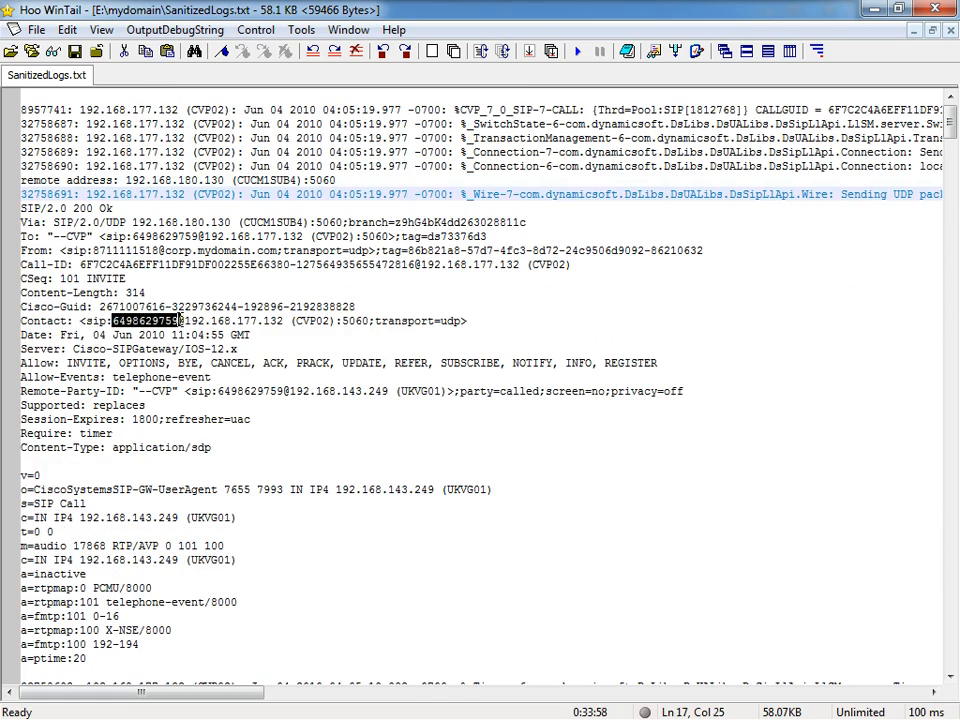
click(484, 50)
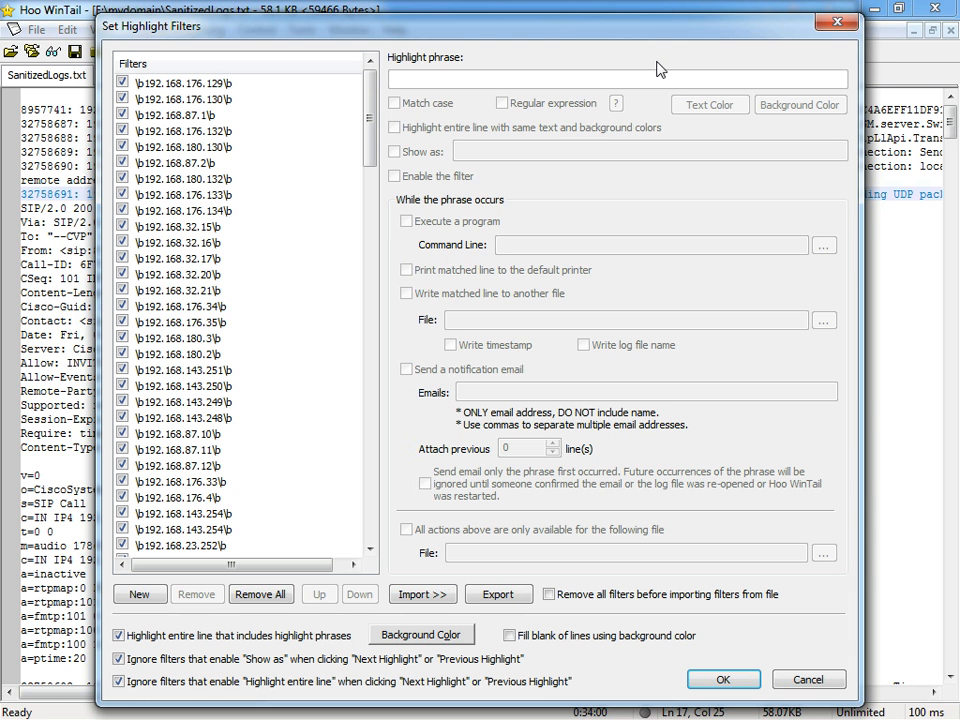
scroll(352, 320, down, 12)
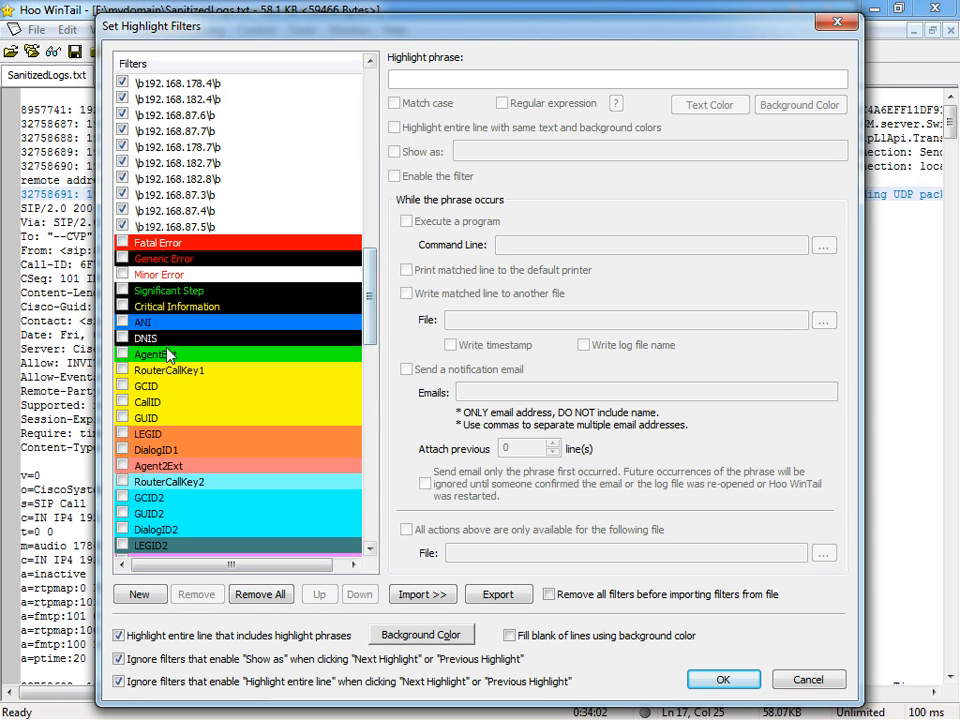
click(183, 322)
drag(465, 80, 354, 82)
key(ctrl+v)
click(395, 176)
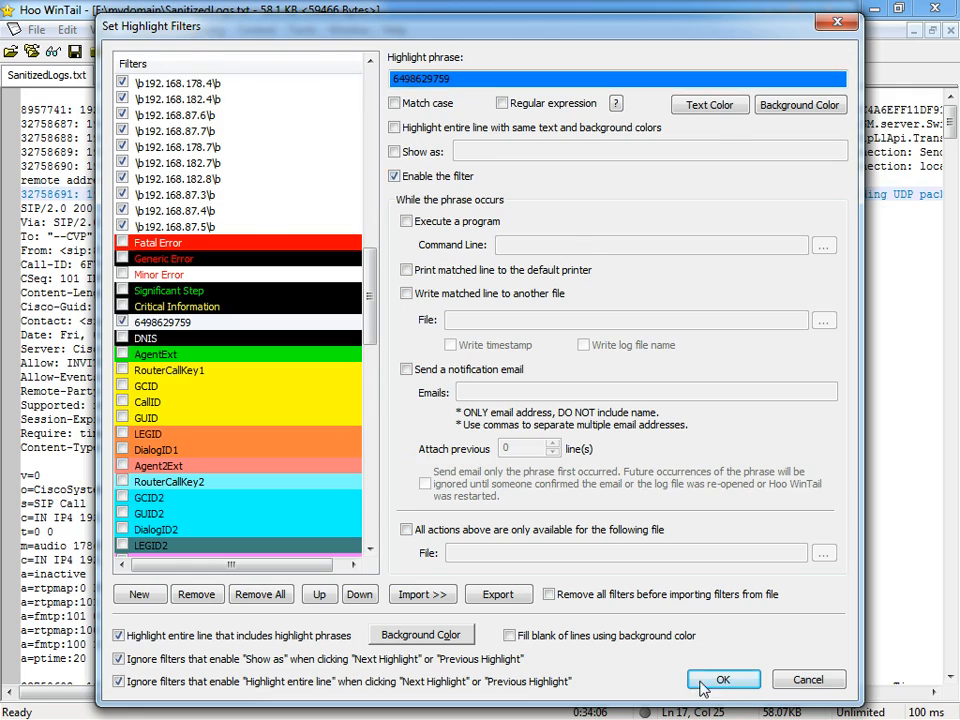
click(717, 680)
Look through the log for the highlighted occurrences of the phone number.
click(341, 233)
scroll(381, 313, down, 15)
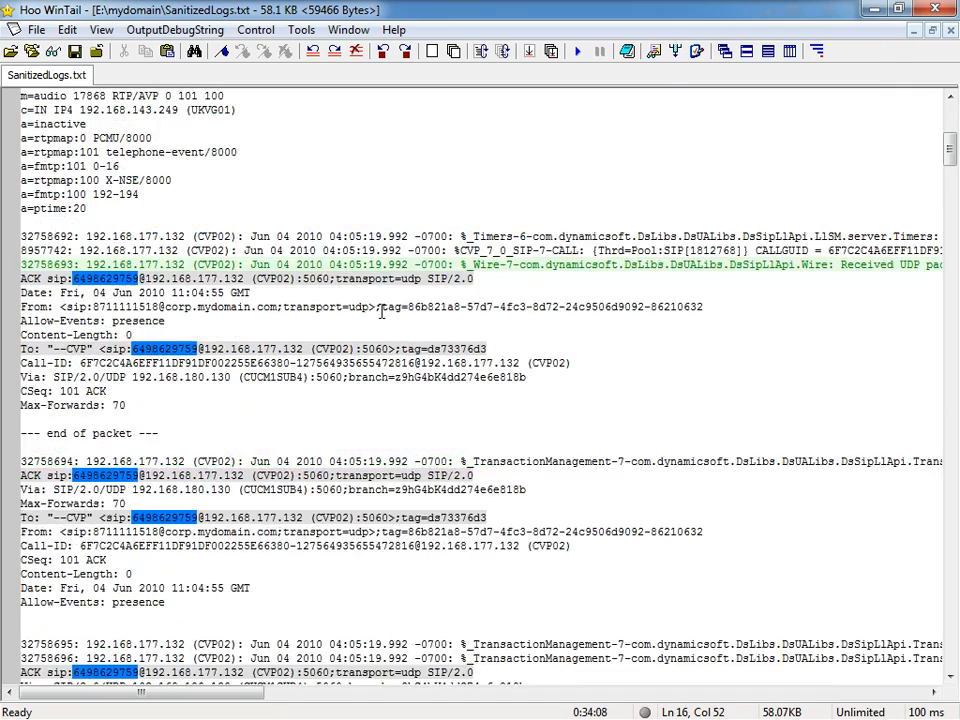
scroll(381, 313, down, 20)
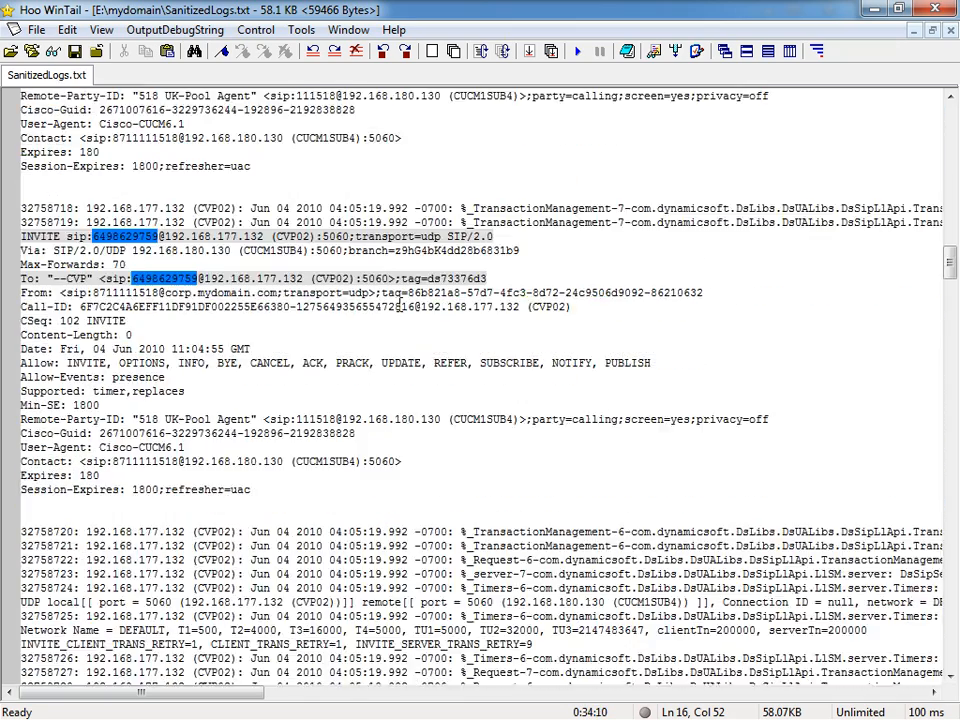
scroll(381, 293, up, 20)
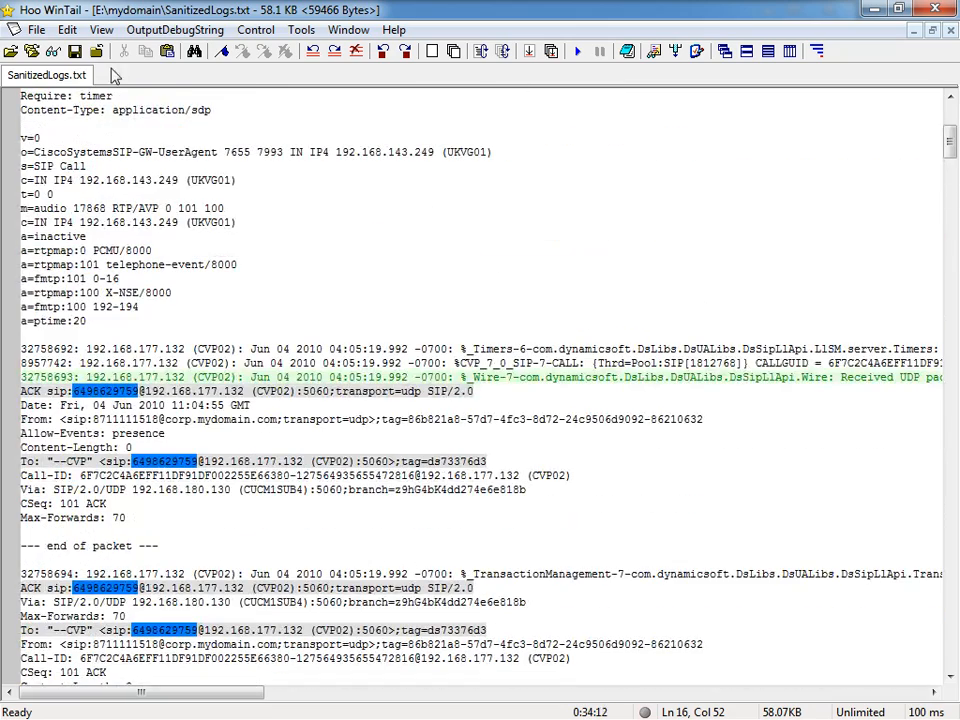
Switch to Windows Grep and search the *.txt files in E:\mydomain for the preset phone number.
click(305, 265)
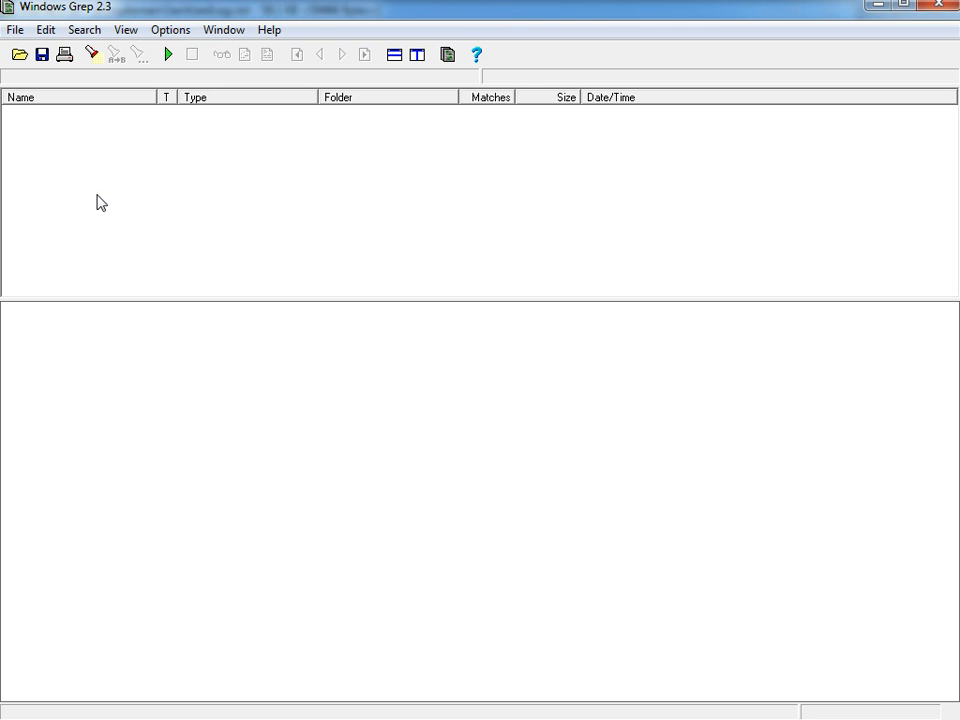
click(22, 58)
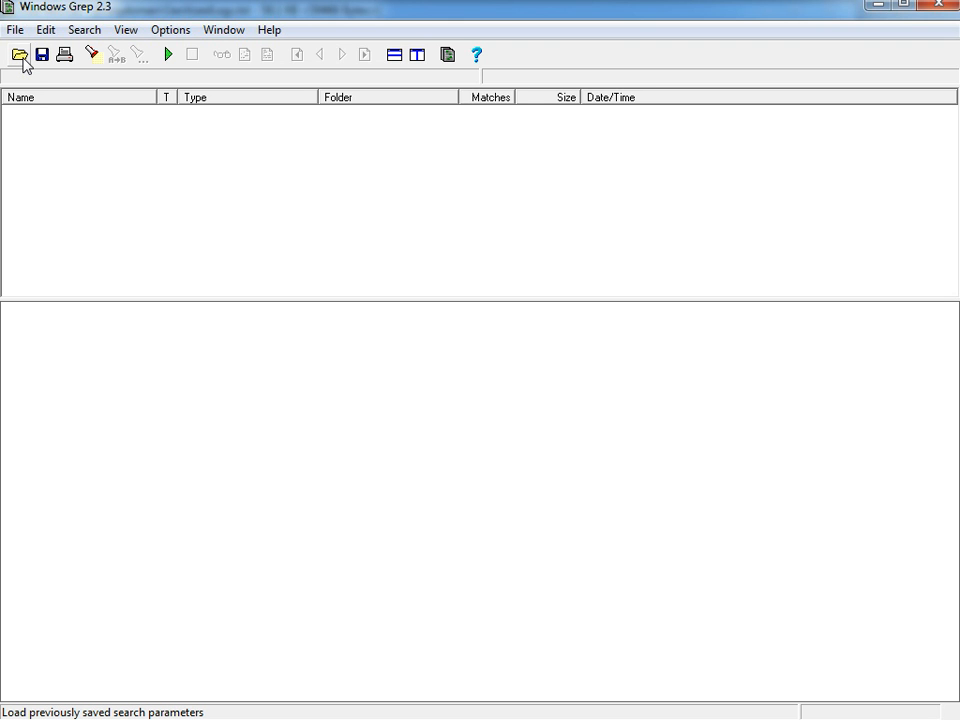
click(93, 55)
click(397, 254)
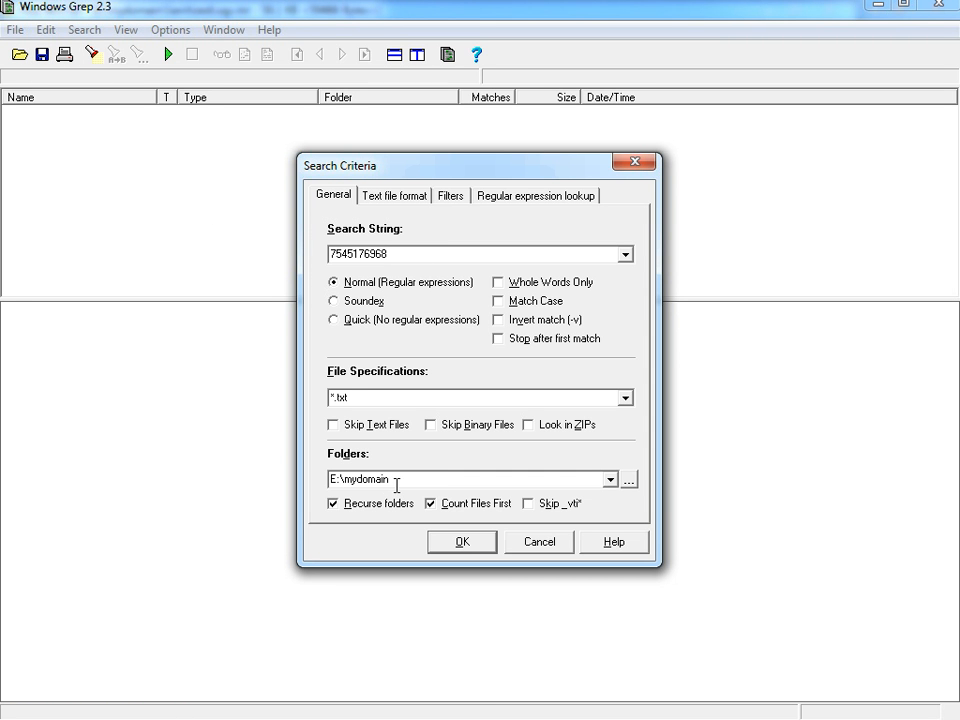
click(455, 548)
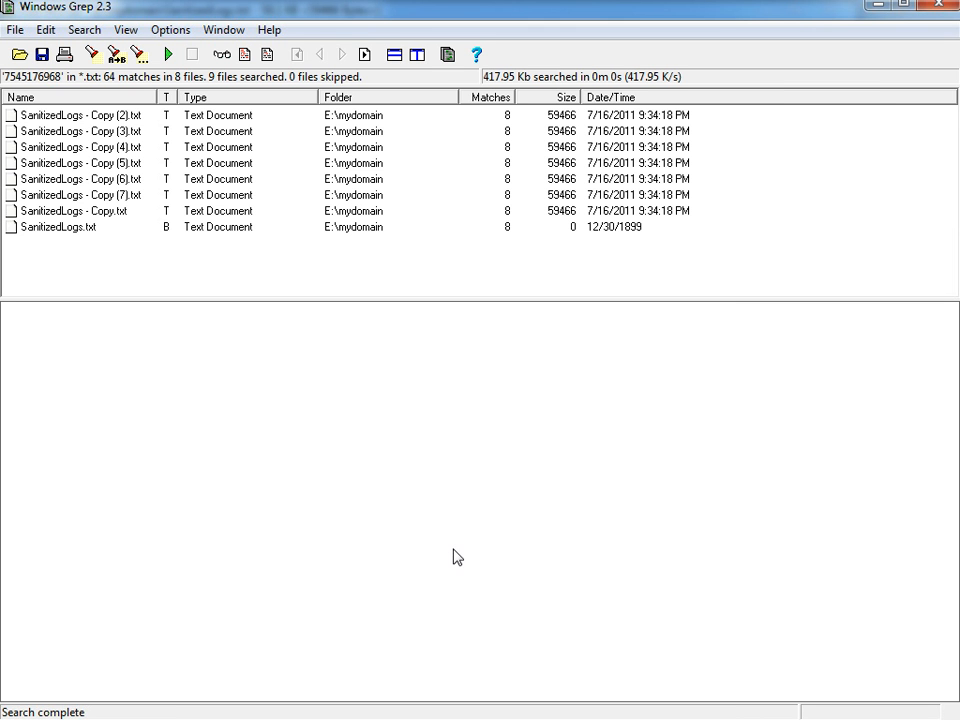
Review the matching lines in SanitizedLogs.txt and its Copy, Copy (7) and Copy (5) versions.
click(73, 228)
click(75, 211)
click(83, 196)
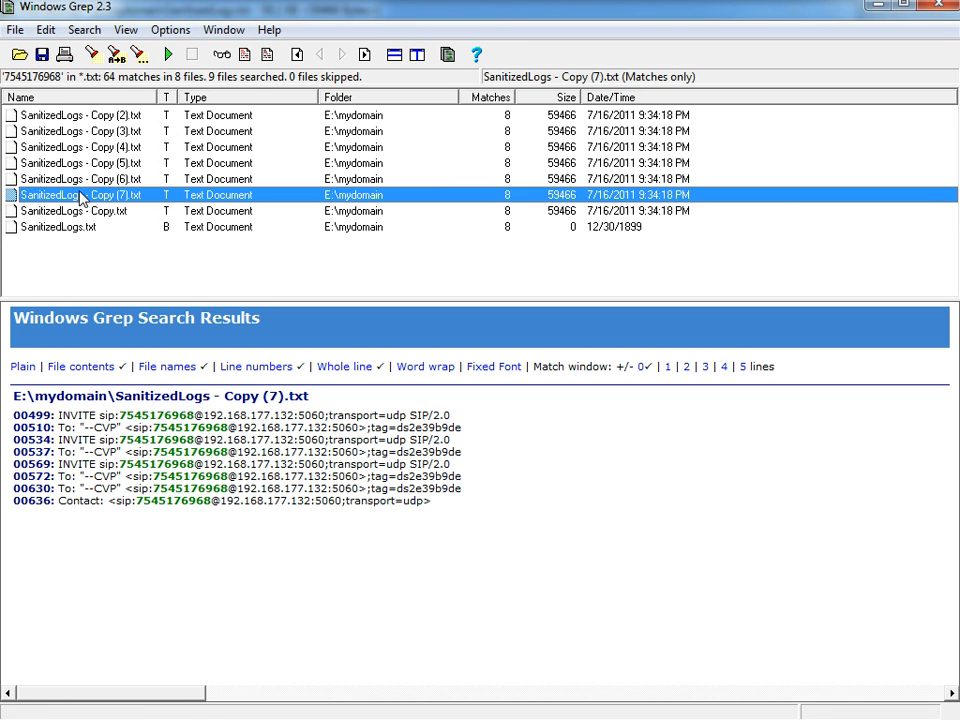
click(70, 163)
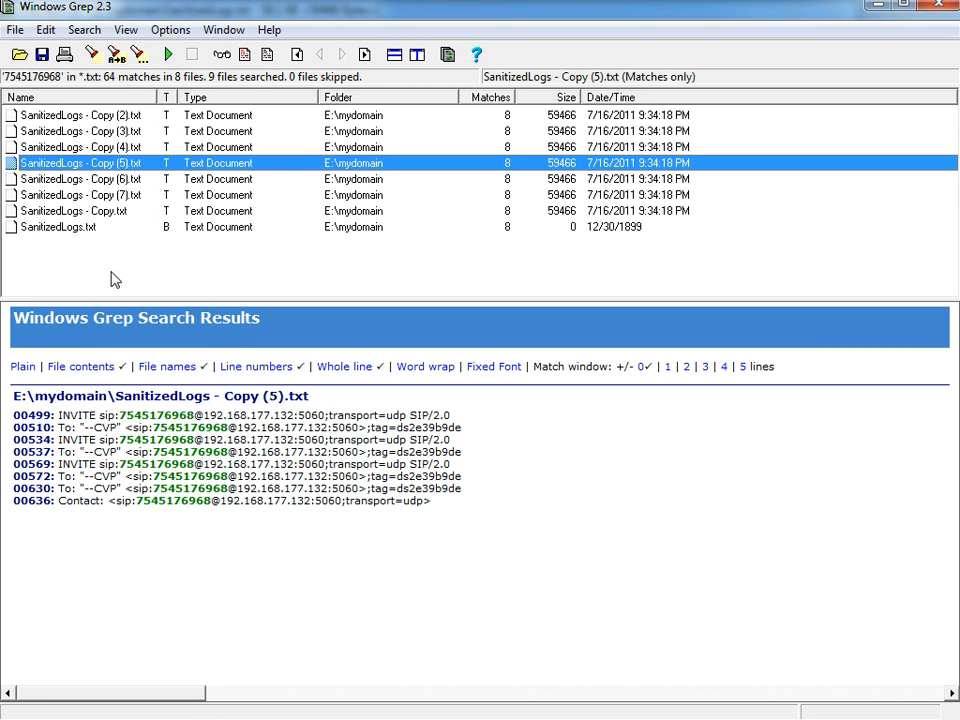
Show the phone number's matches from all files together and look through the combined results.
click(93, 55)
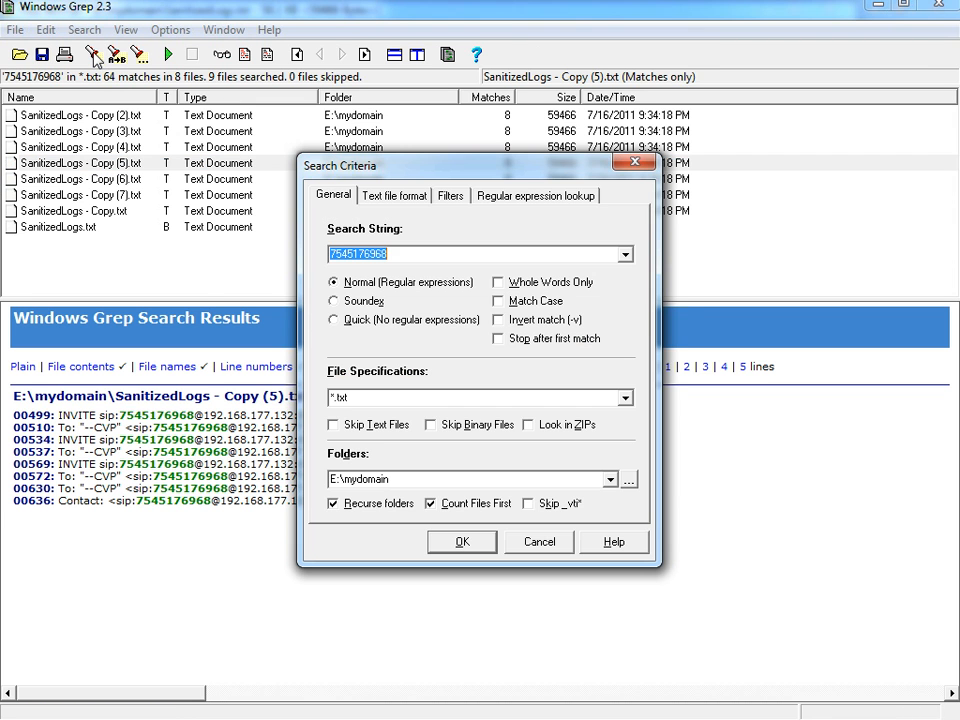
click(540, 541)
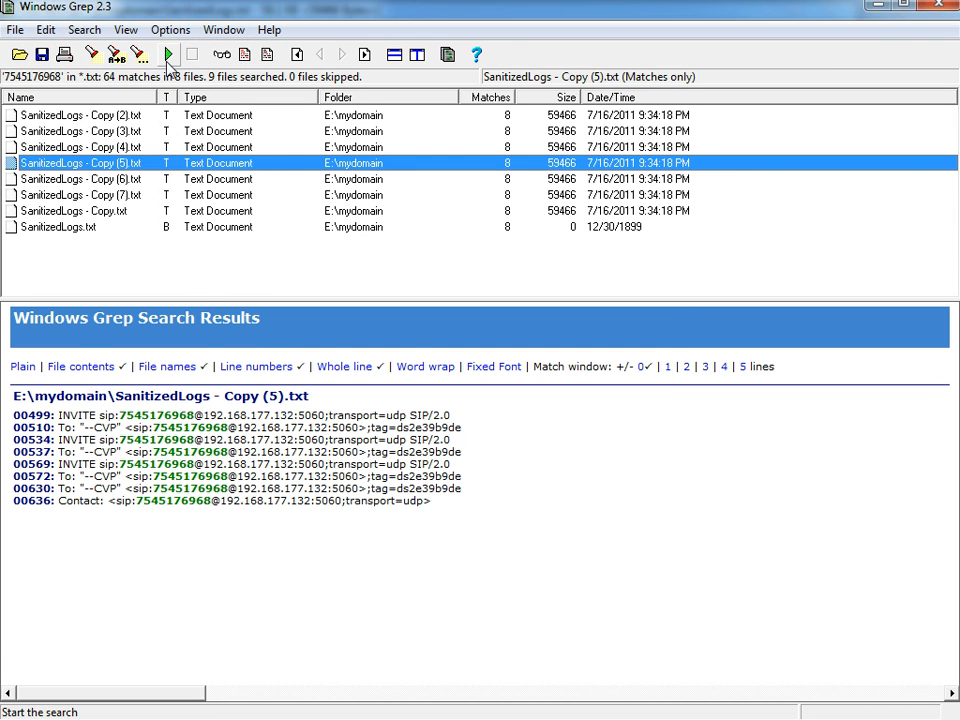
click(228, 55)
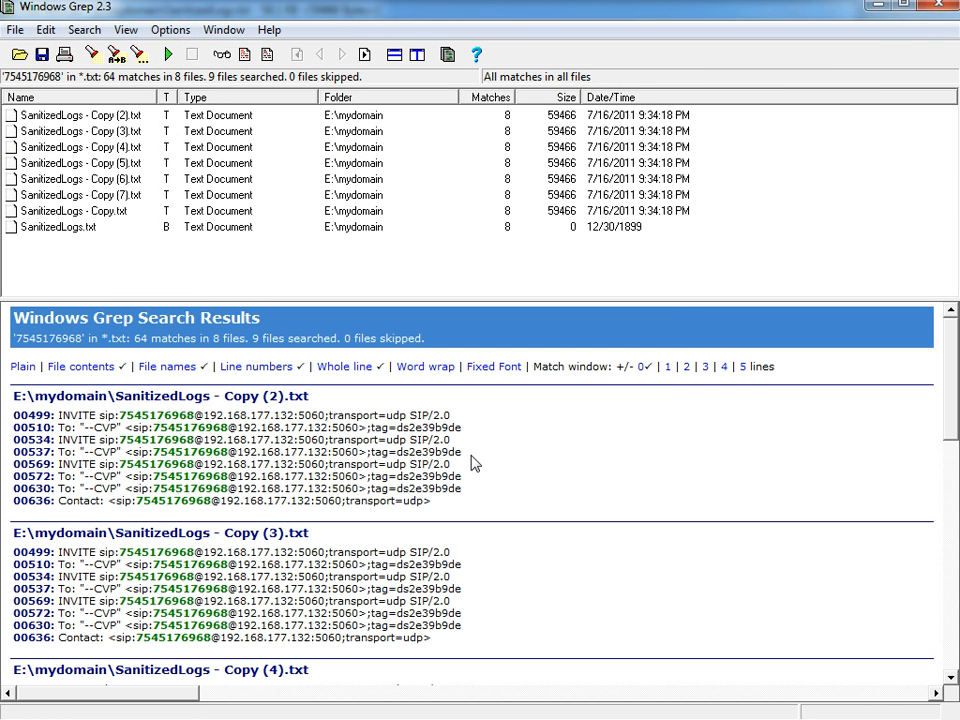
drag(953, 413, 953, 560)
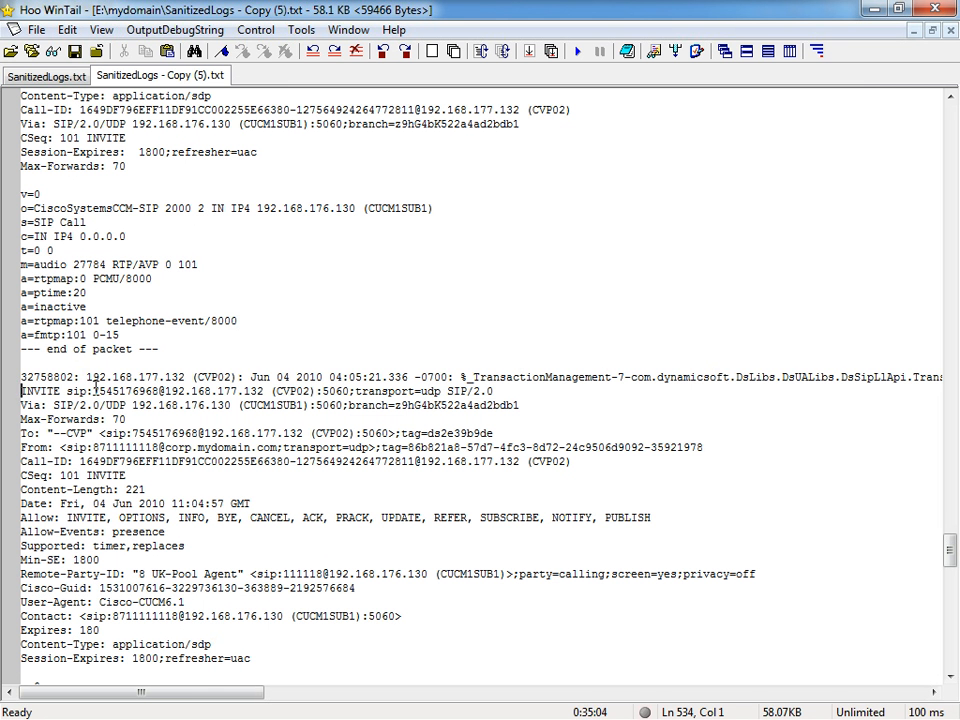
Set the AgentExt highlight filter's phrase to the phone number copied from the INVITE line in SanitizedLogs - Copy (5).txt, enable the filter and apply it.
drag(92, 391, 161, 392)
key(ctrl+c)
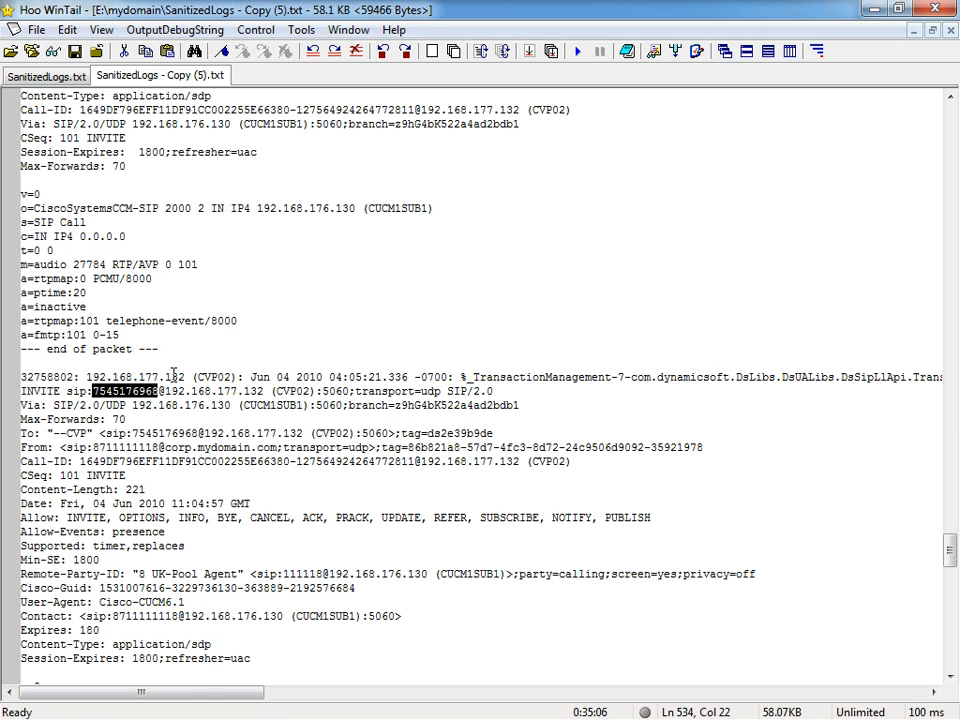
click(675, 50)
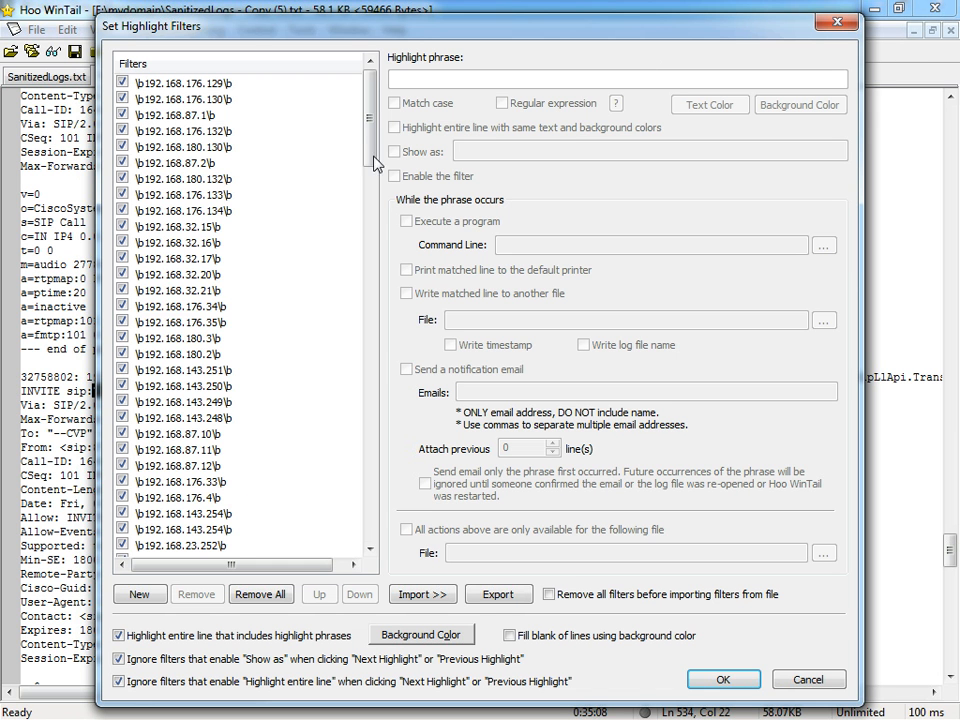
drag(371, 139, 371, 336)
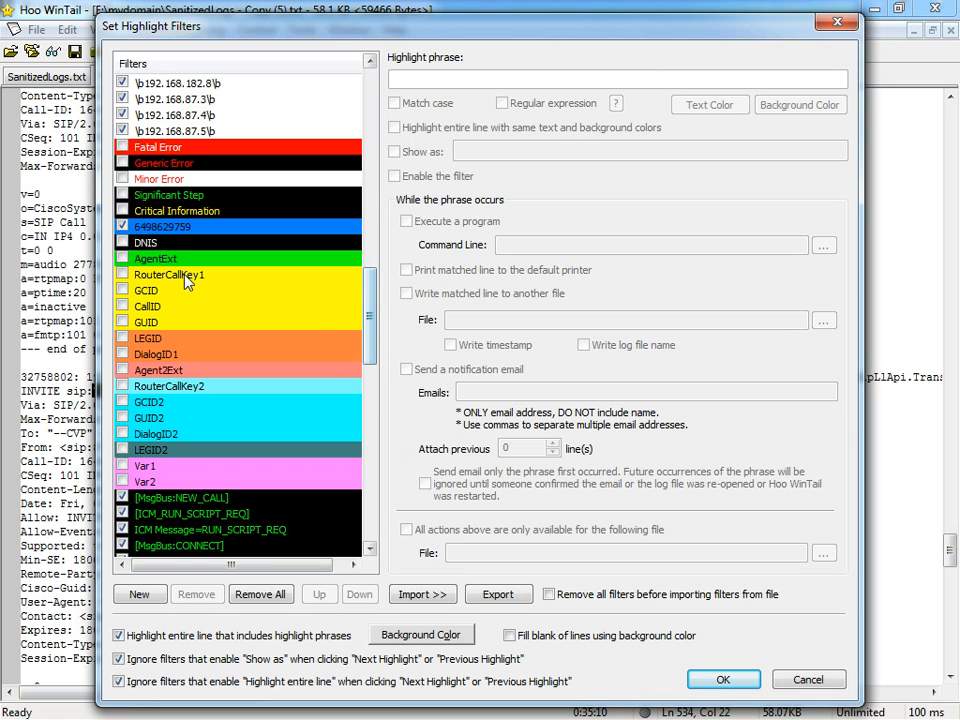
click(165, 258)
drag(462, 77, 311, 78)
key(ctrl+v)
click(414, 175)
click(723, 679)
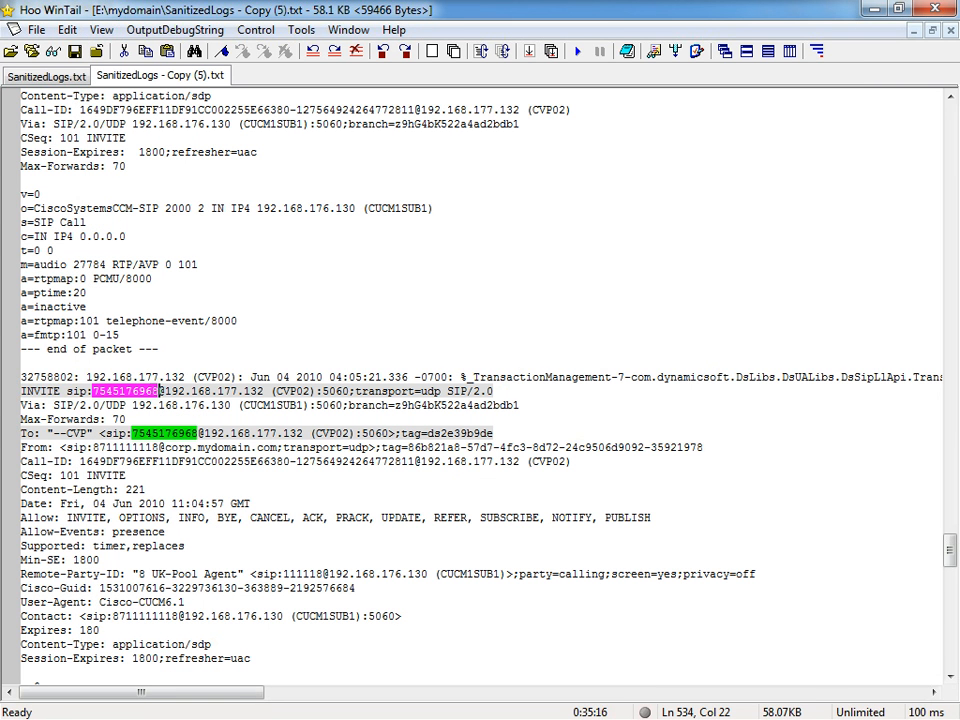
Open the first SanitizedLogs - Copy (6).txt match from Windows Grep in Hoo WinTail and apply an enabled include filter for "INVITE sip:".
key(alt+Tab)
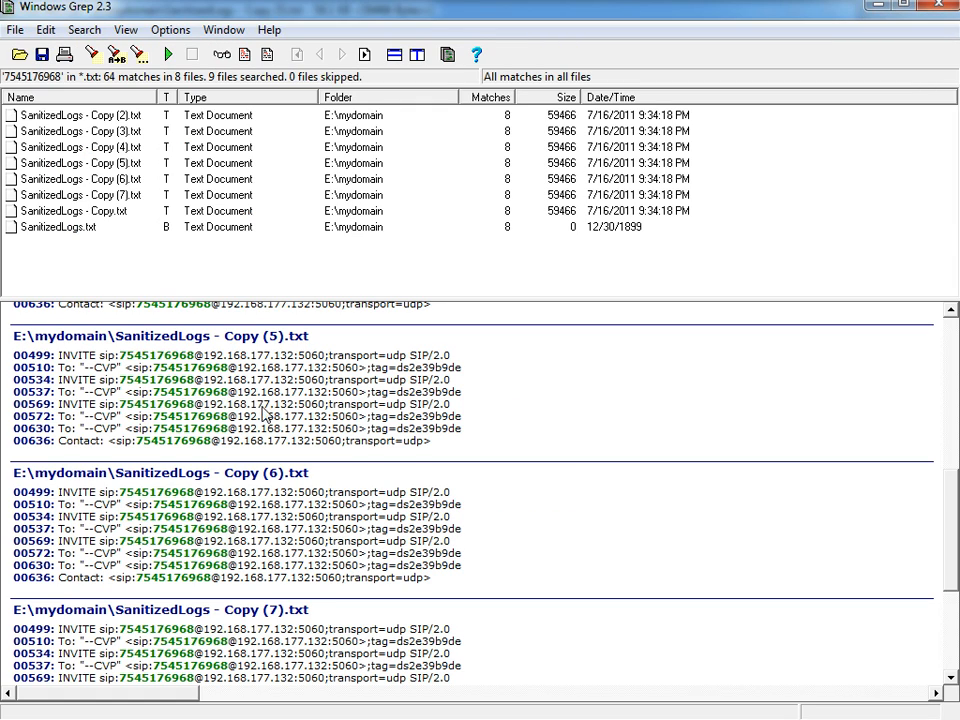
click(165, 493)
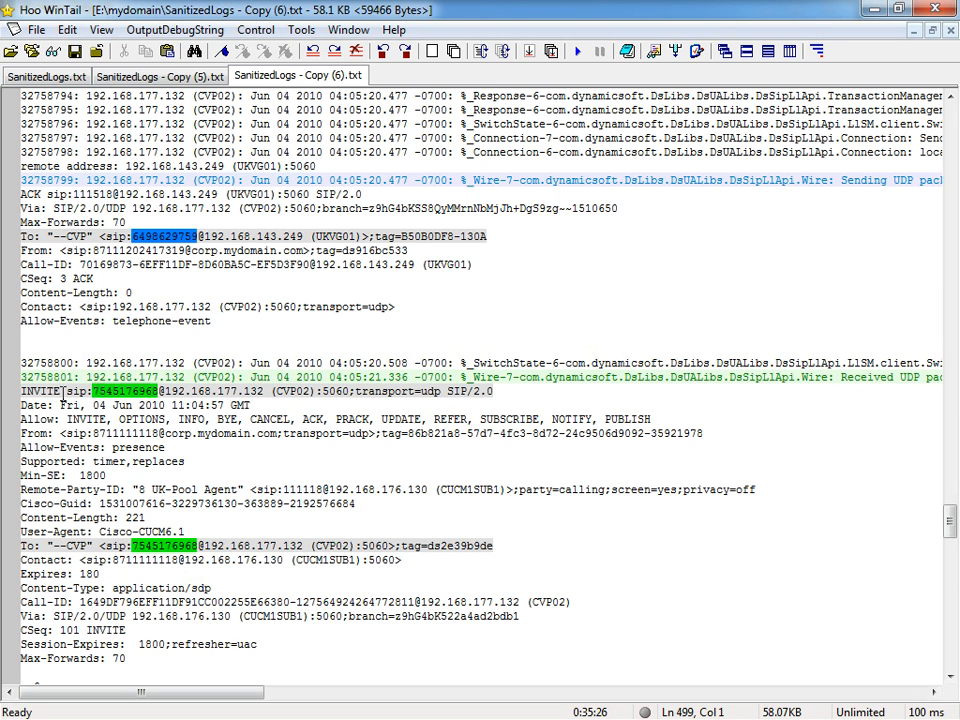
drag(95, 397, 31, 391)
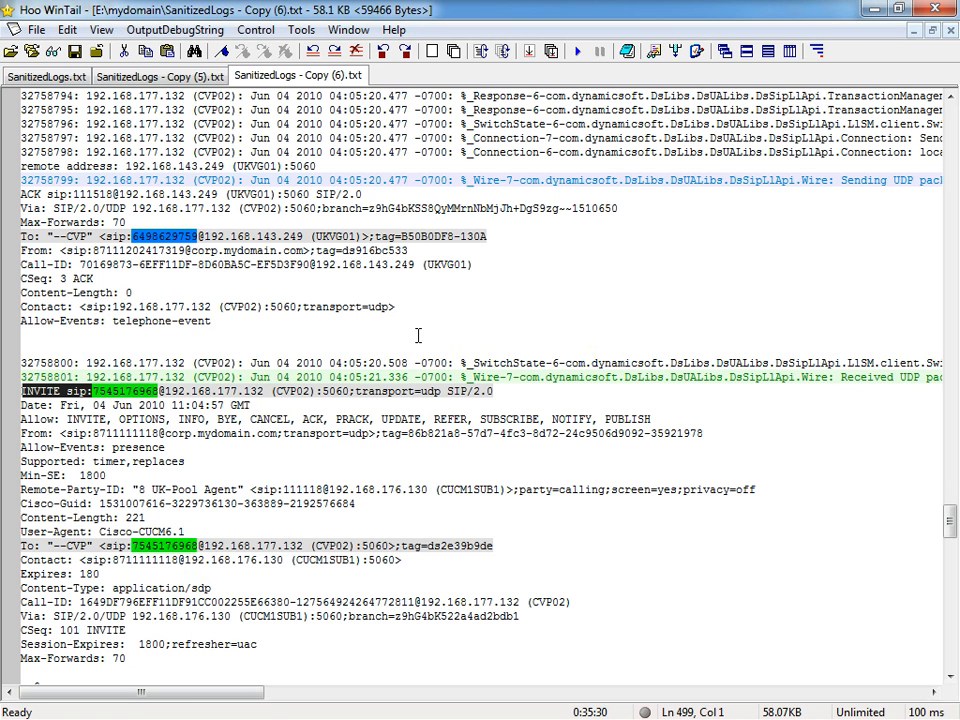
click(676, 52)
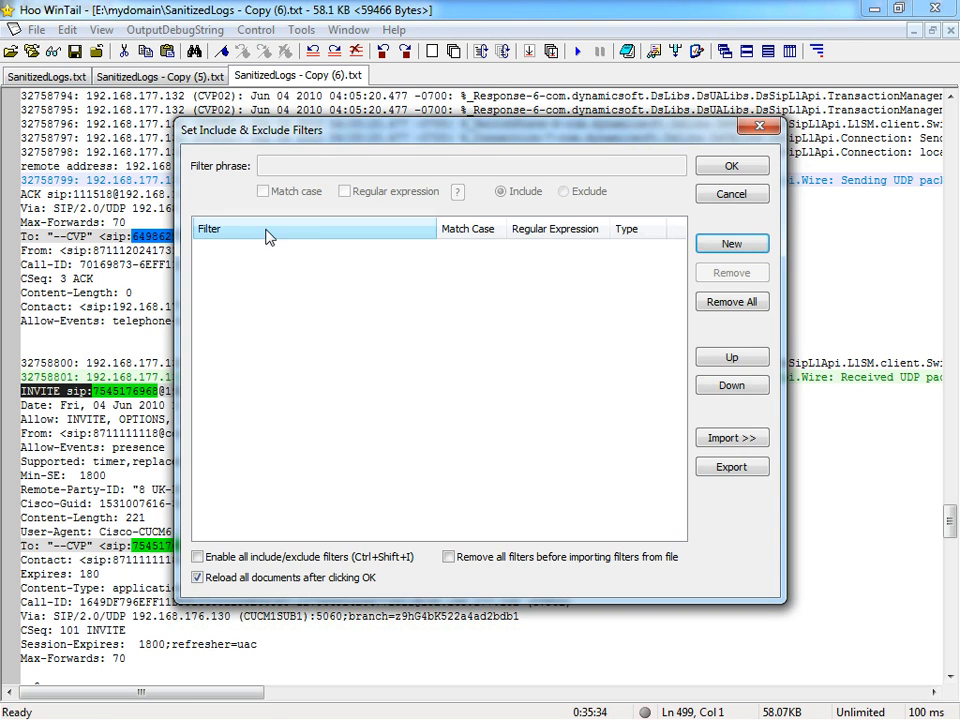
click(731, 243)
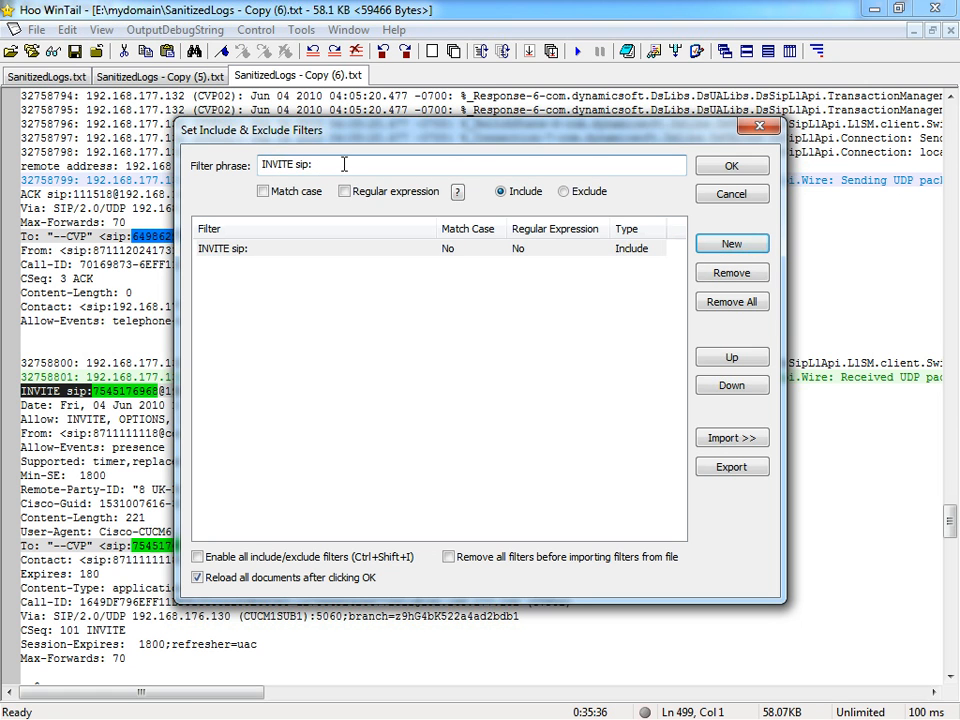
click(230, 557)
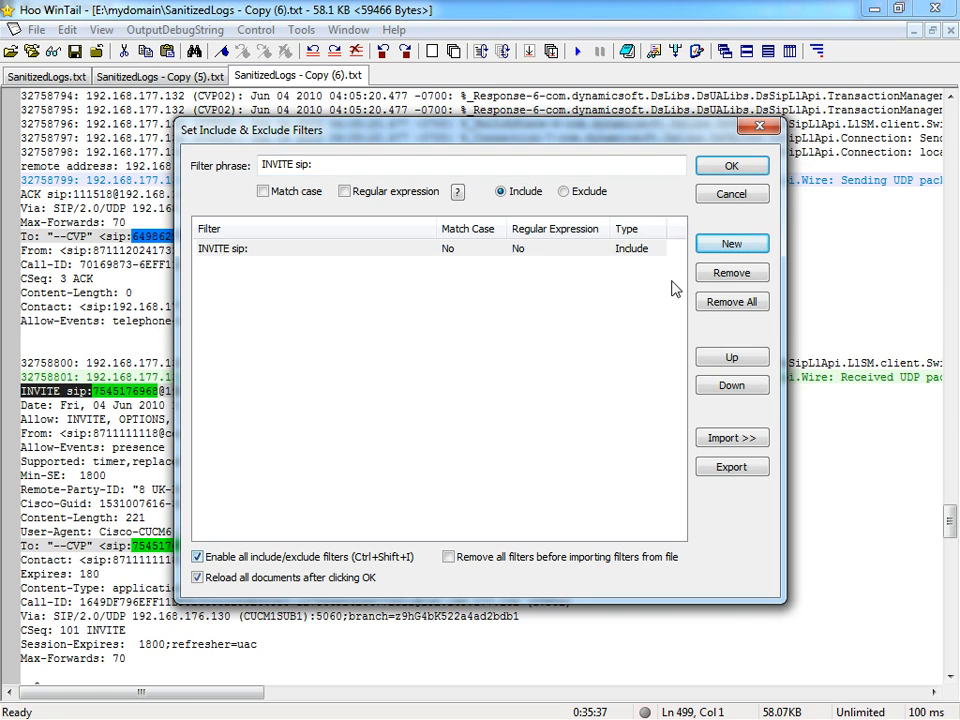
click(735, 165)
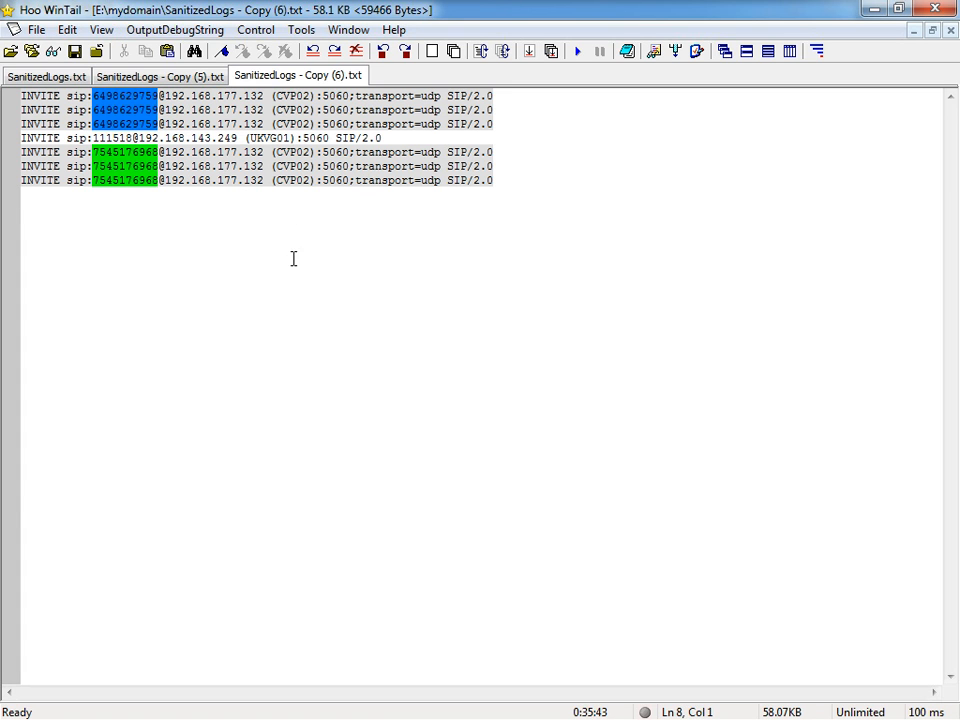
Disable all include/exclude filters and reload SanitizedLogs - Copy (6).txt with its full contents.
click(676, 50)
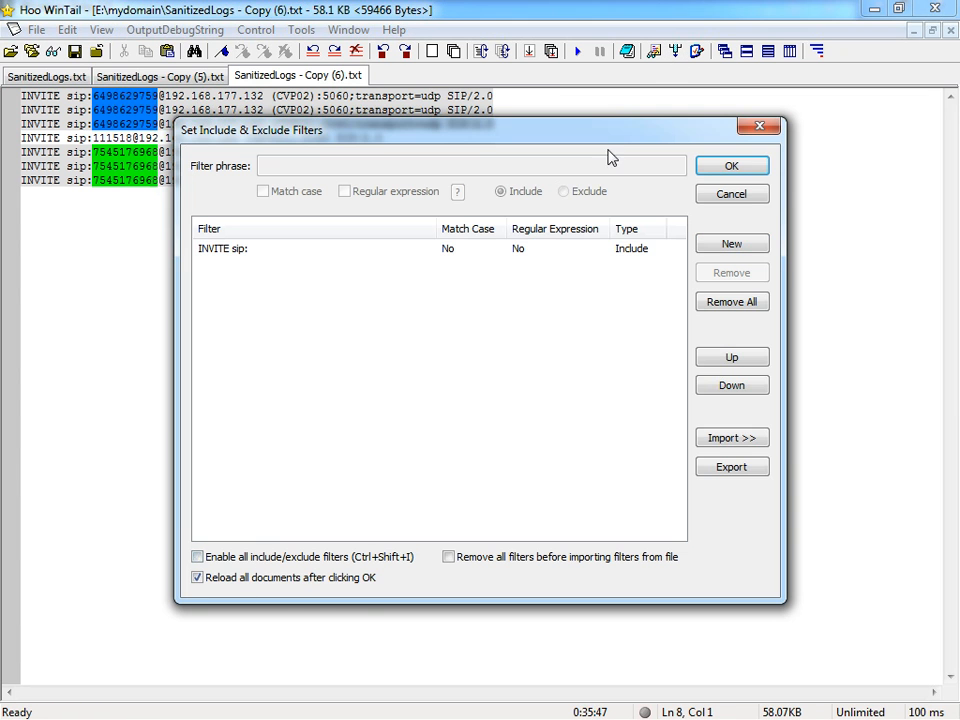
click(709, 163)
click(337, 324)
Add an include filter for "Received UDP", copied from the log, enable all include/exclude filters and apply them.
scroll(545, 350, down, 12)
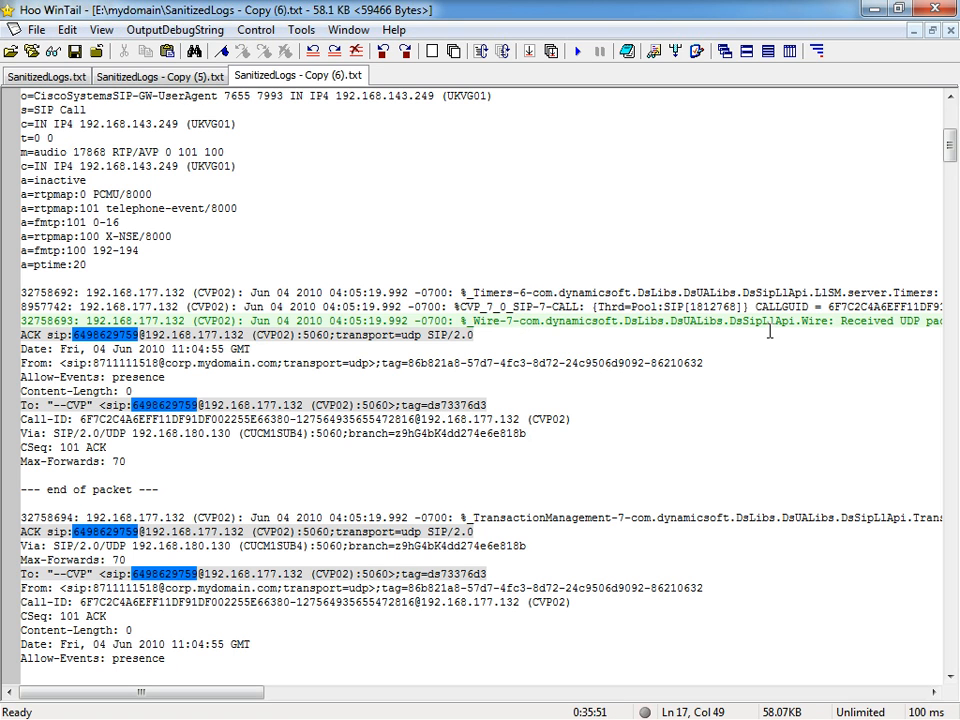
drag(840, 320, 921, 321)
key(ctrl+c)
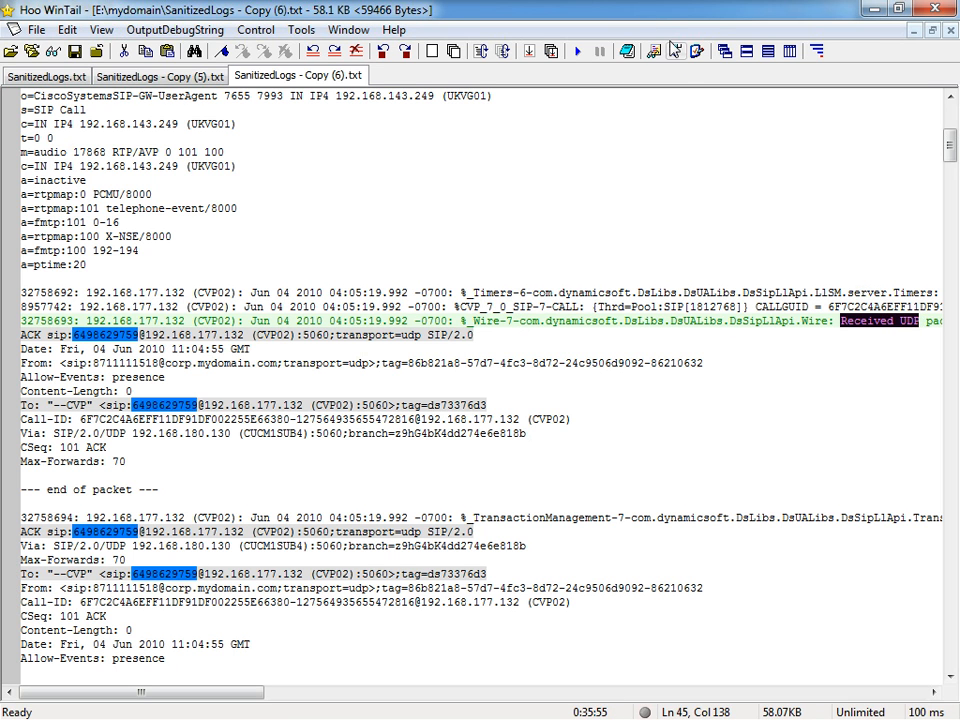
click(674, 50)
click(224, 563)
click(731, 244)
key(ctrl+v)
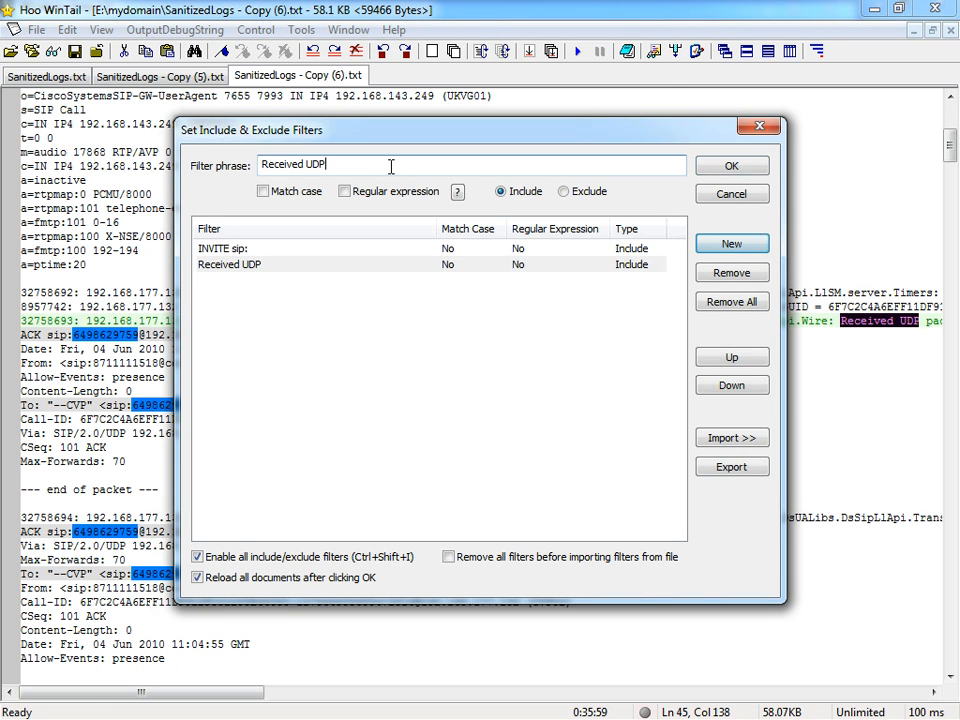
click(732, 167)
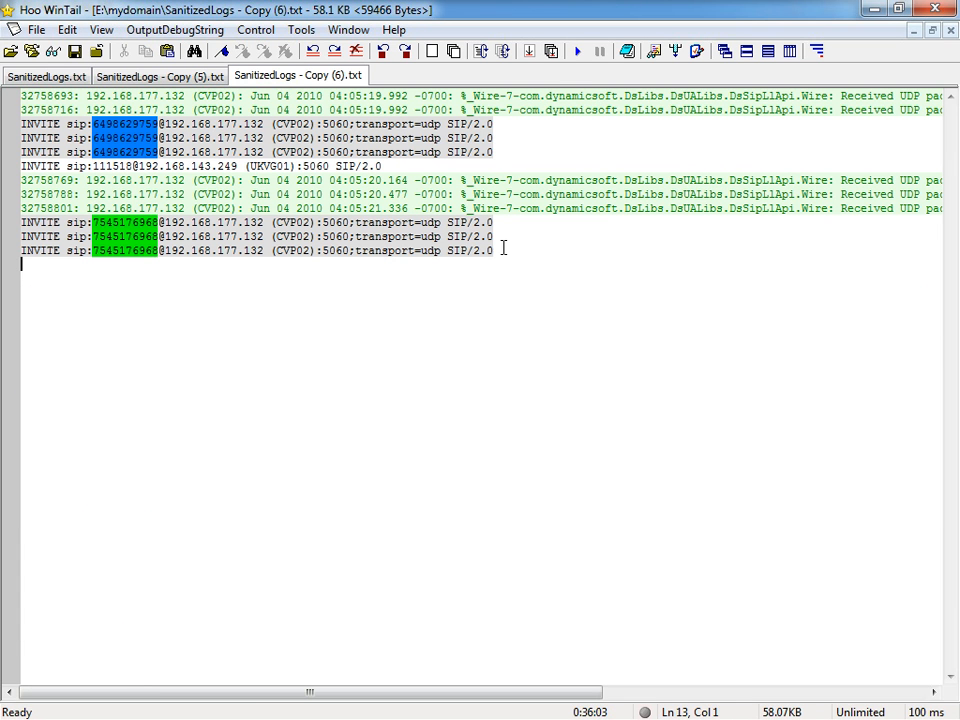
Examine the timestamps and the full width of the filtered "Received UDP" and "INVITE sip:" lines.
drag(257, 96, 317, 96)
click(356, 97)
drag(342, 693, 267, 663)
click(373, 372)
scroll(373, 372, left, 10)
scroll(373, 372, right, 10)
scroll(373, 372, left, 10)
scroll(373, 372, right, 10)
scroll(373, 372, left, 10)
scroll(372, 372, right, 10)
scroll(372, 372, left, 10)
Turn off the include/exclude filters and look through the complete log.
key(ctrl+shift+f)
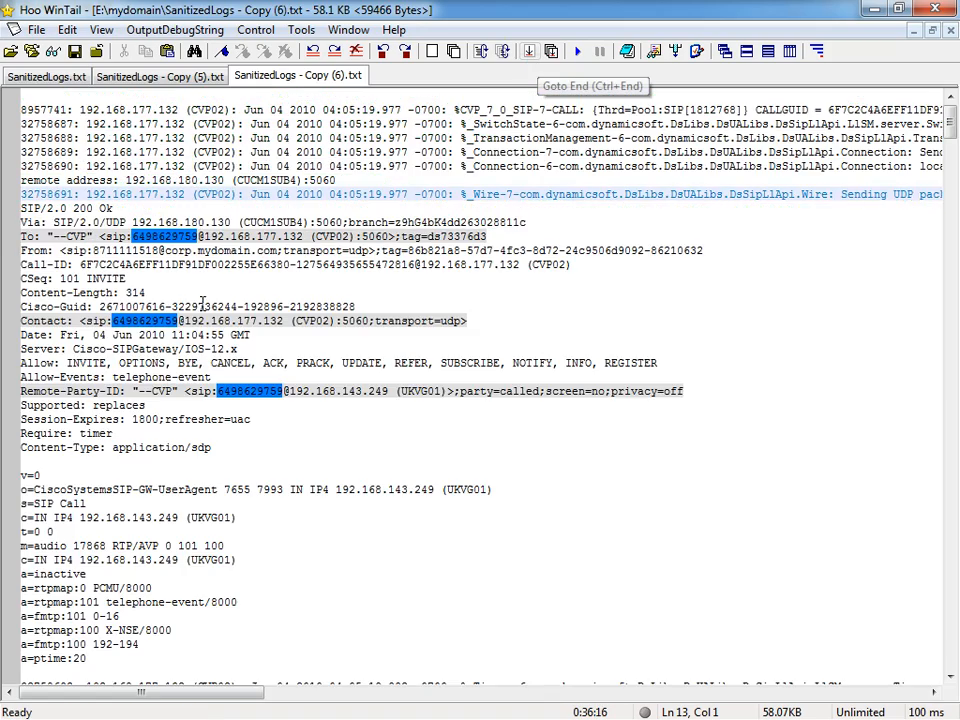
click(200, 305)
scroll(400, 400, down, 20)
scroll(402, 405, up, 20)
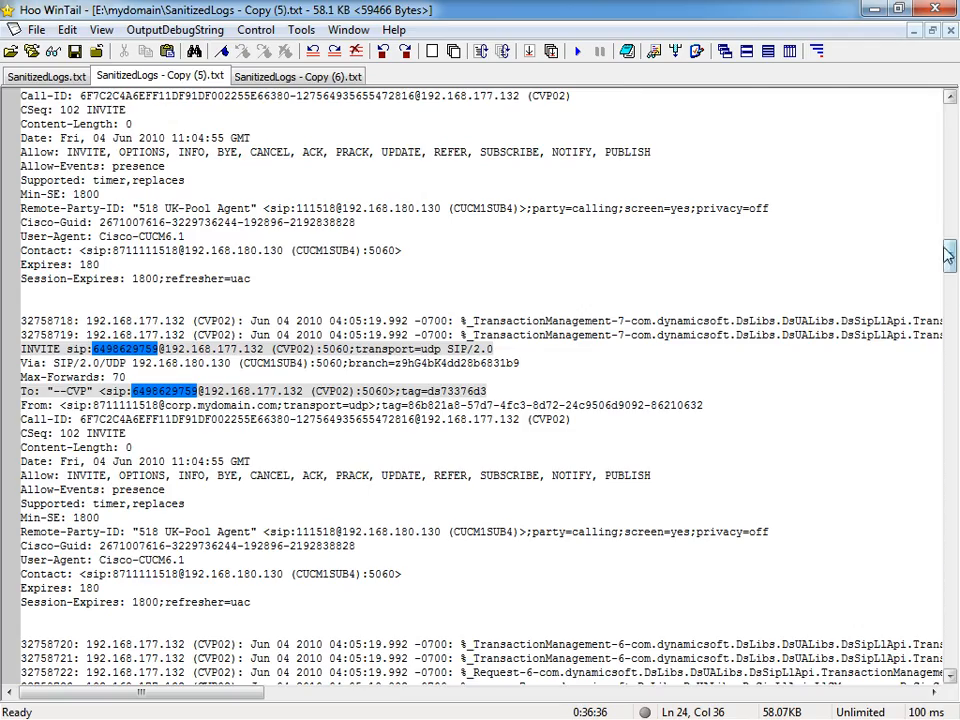
Add a red-on-black, whole-line highlight filter for "Reason: Q.850;cause=100", copied from SanitizedLogs - Copy (5).txt.
drag(949, 253, 958, 373)
drag(175, 420, 20, 420)
key(ctrl+c)
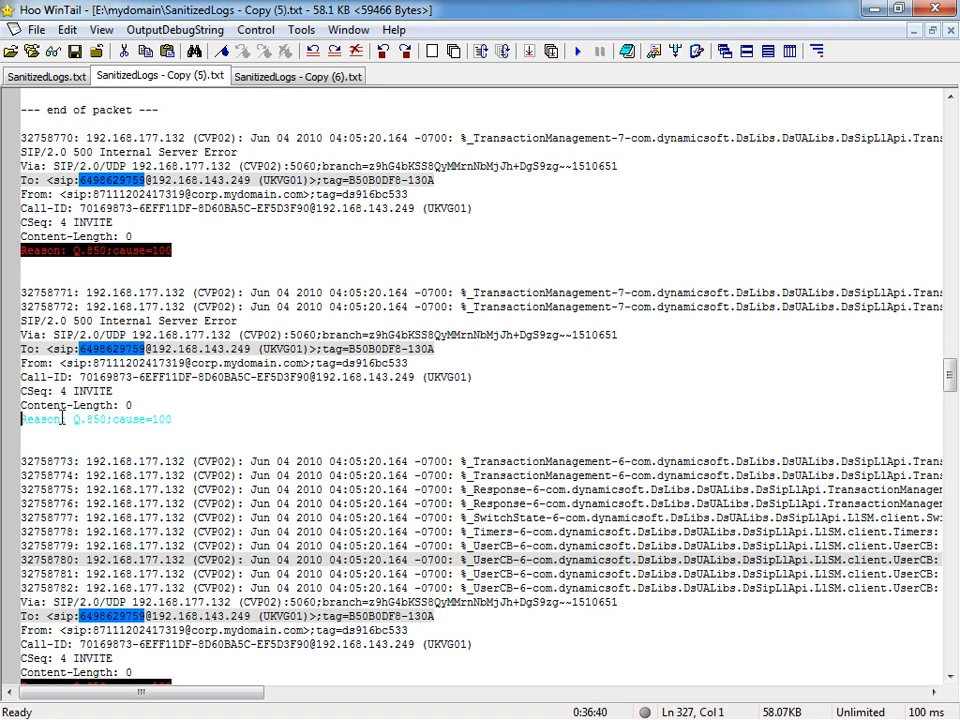
click(484, 46)
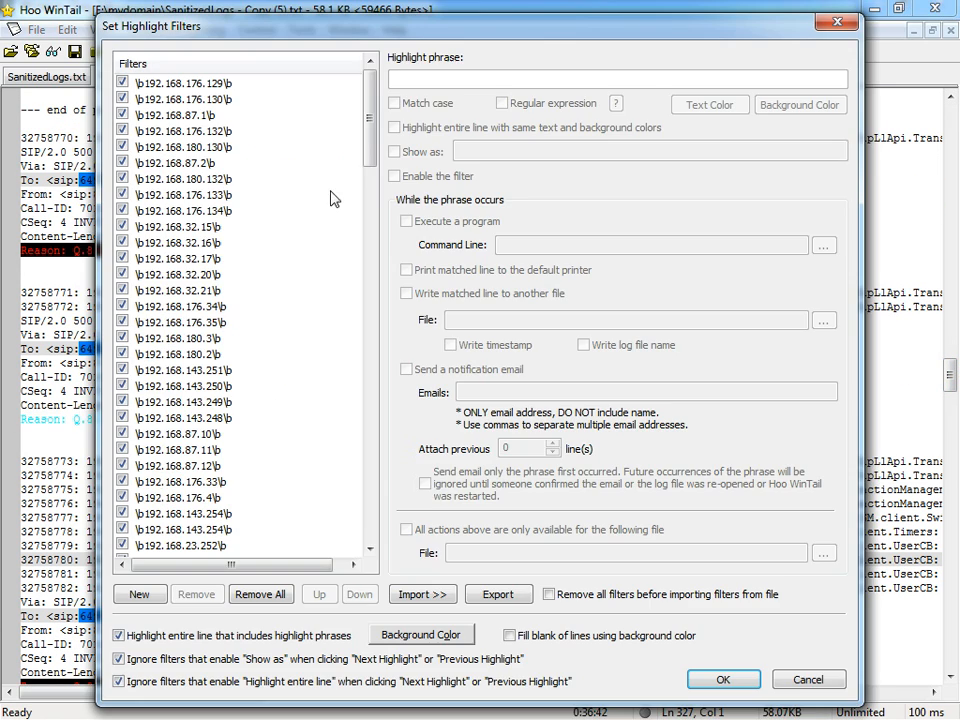
scroll(330, 513, down, 10)
scroll(330, 513, down, 3)
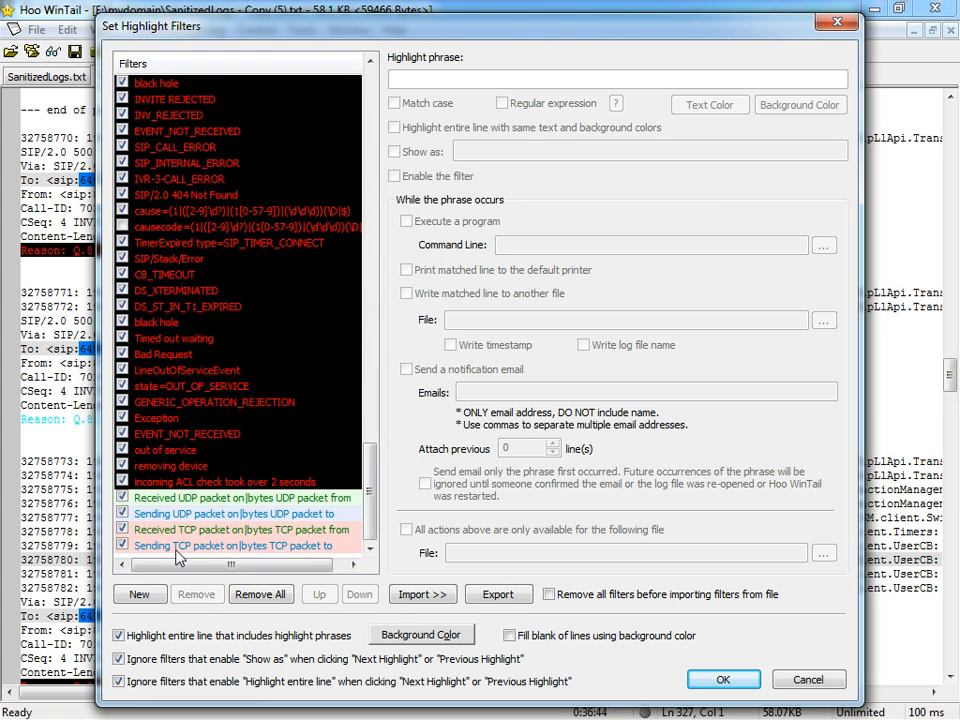
click(180, 482)
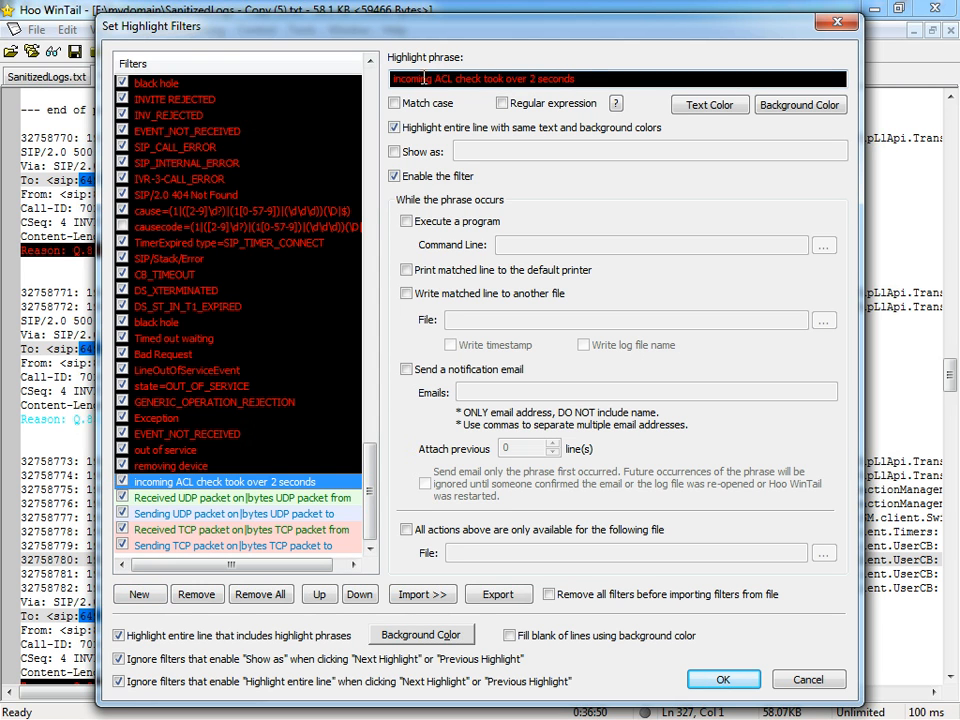
click(139, 595)
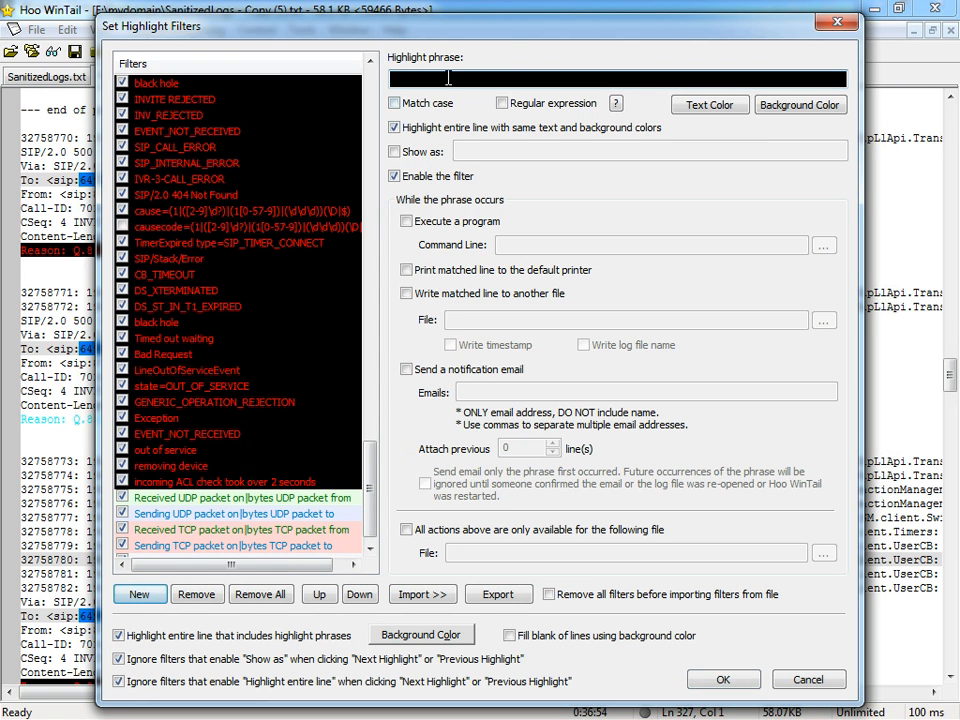
key(ctrl+v)
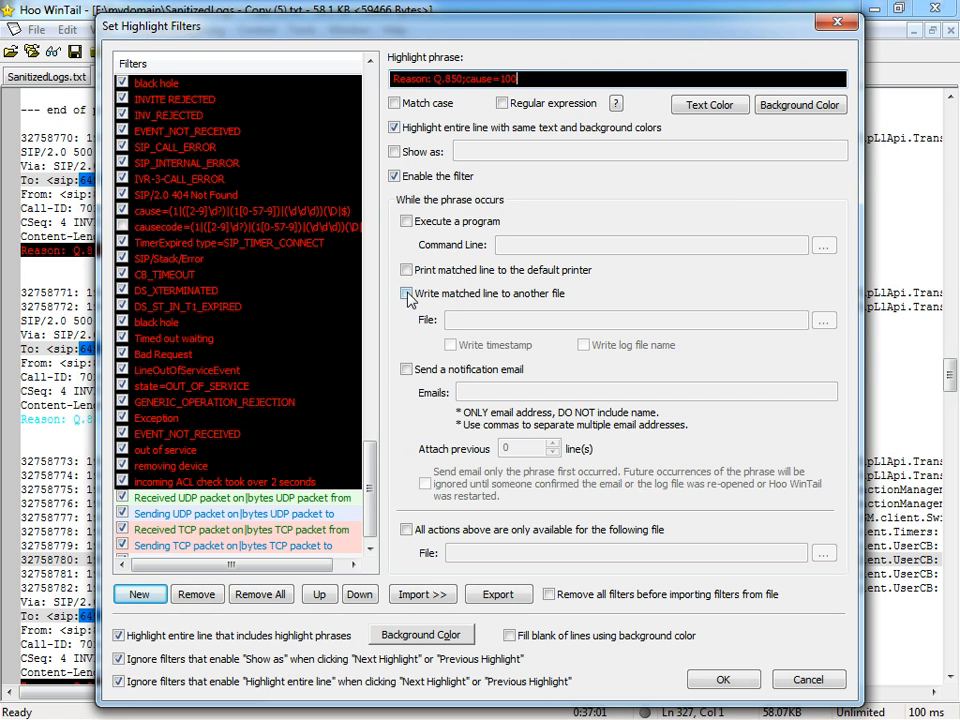
Make the new filter show matches as "Reason: Q.850;cause=100 (Possible dropped udp packet)" and apply it.
click(395, 151)
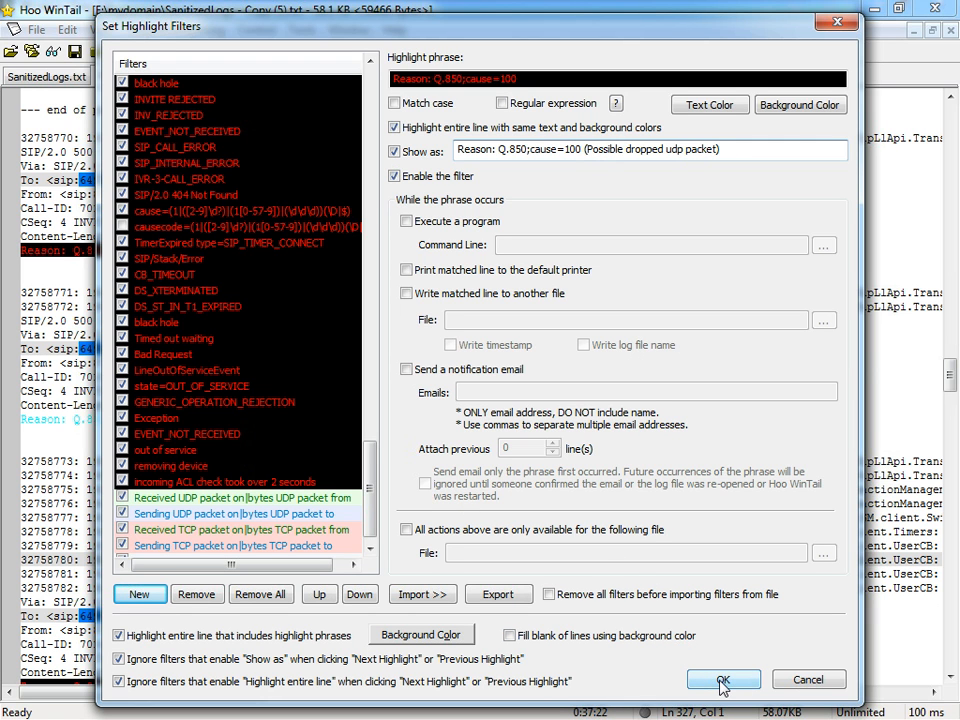
drag(722, 149, 582, 149)
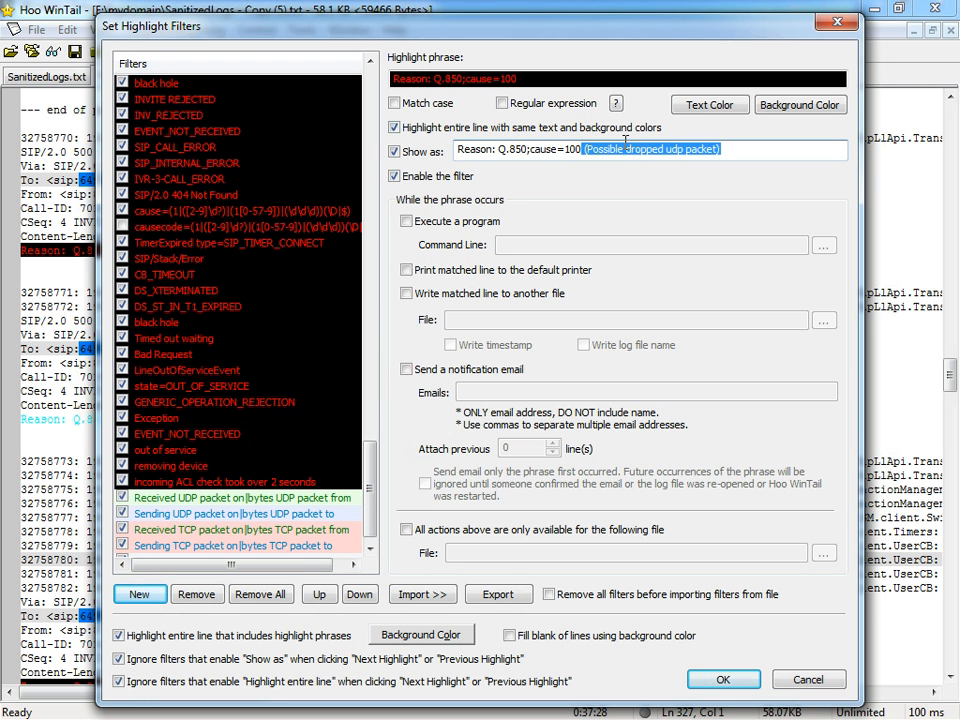
click(722, 679)
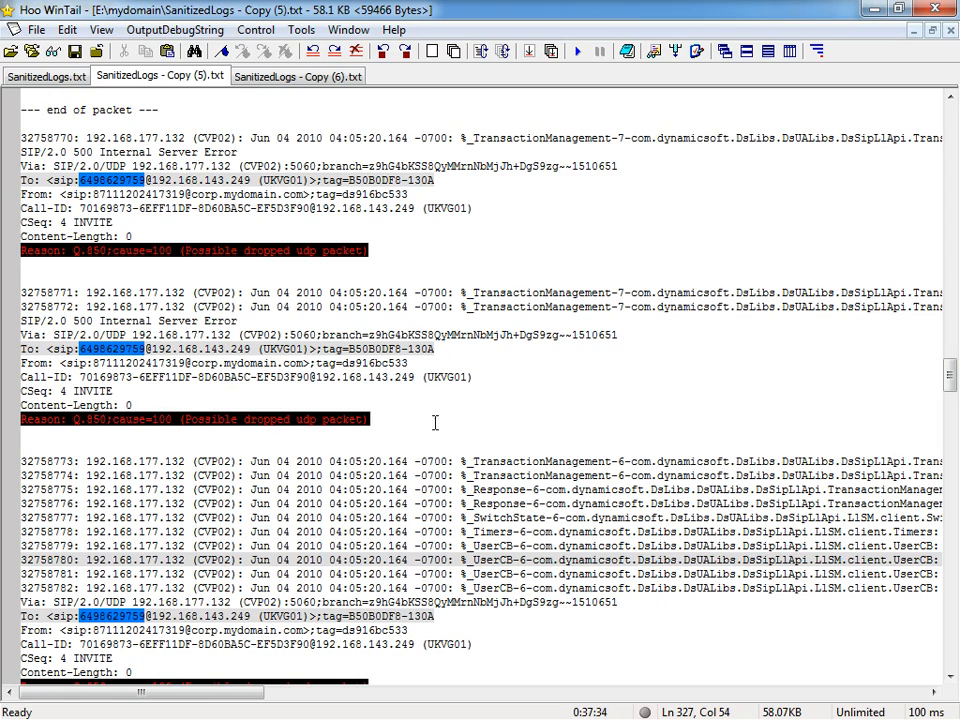
Review the annotated Reason lines in the log and the new entry in the highlight filter list, leaving the list without changes.
scroll(440, 425, down, 20)
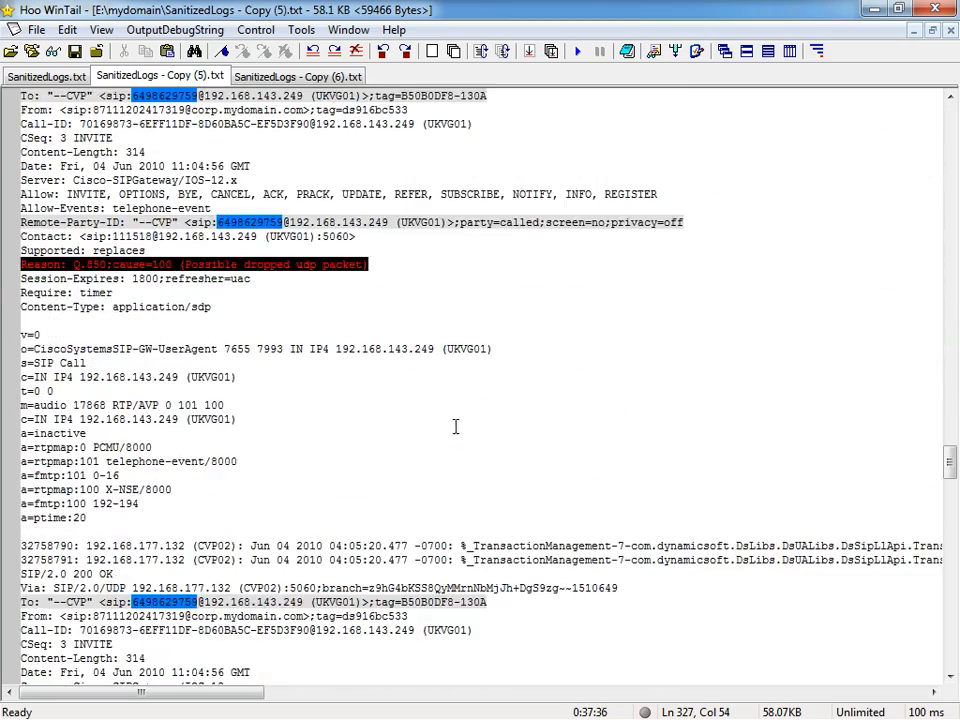
click(484, 49)
scroll(332, 321, down, 10)
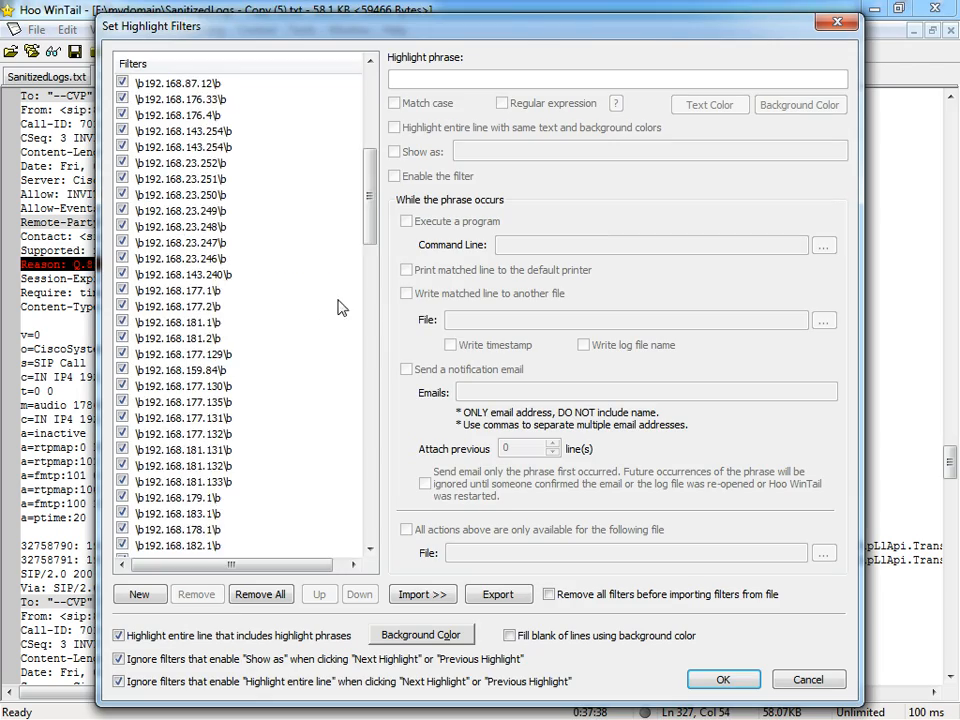
scroll(355, 325, down, 10)
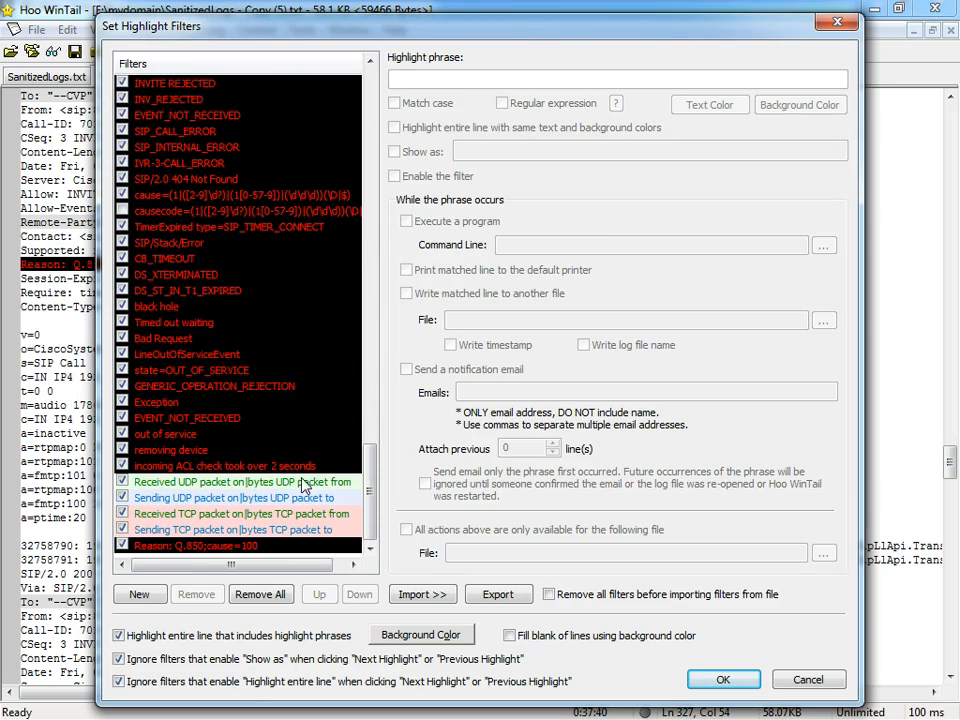
click(805, 679)
scroll(535, 358, down, 5)
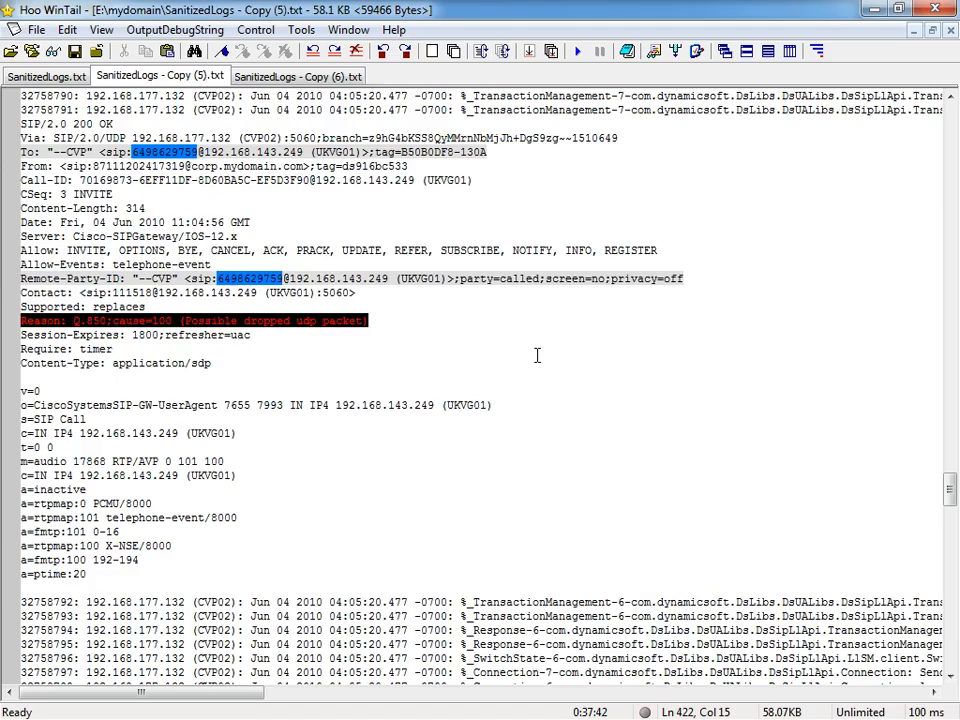
Look through the annotated log, view the save options for SanitizedLogs - Copy (5).txt, and leave without saving.
scroll(535, 358, down, 20)
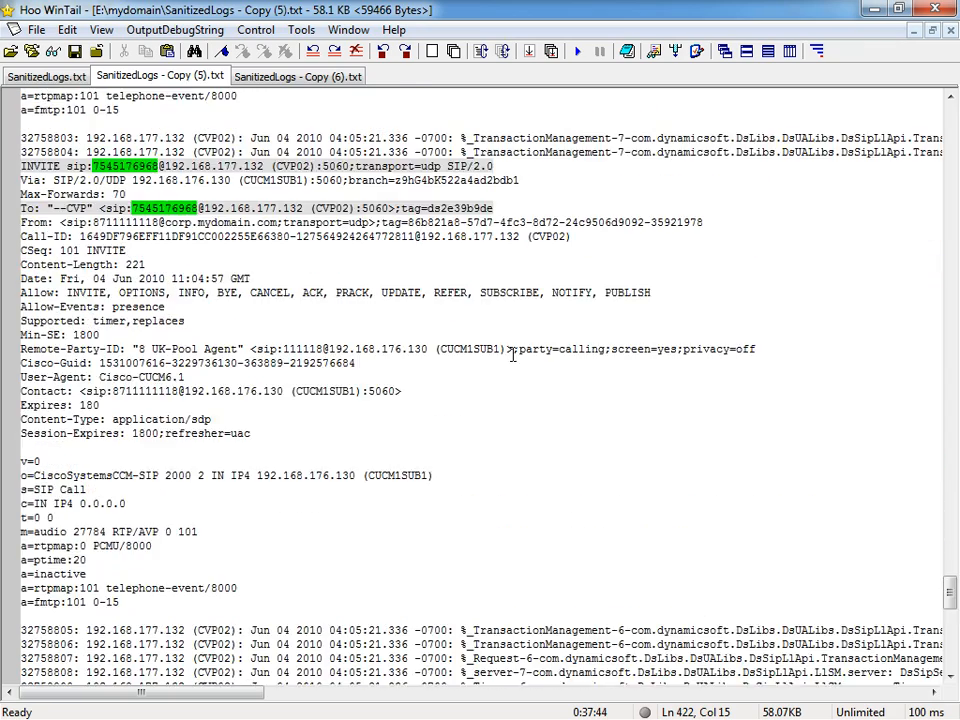
scroll(513, 354, down, 11)
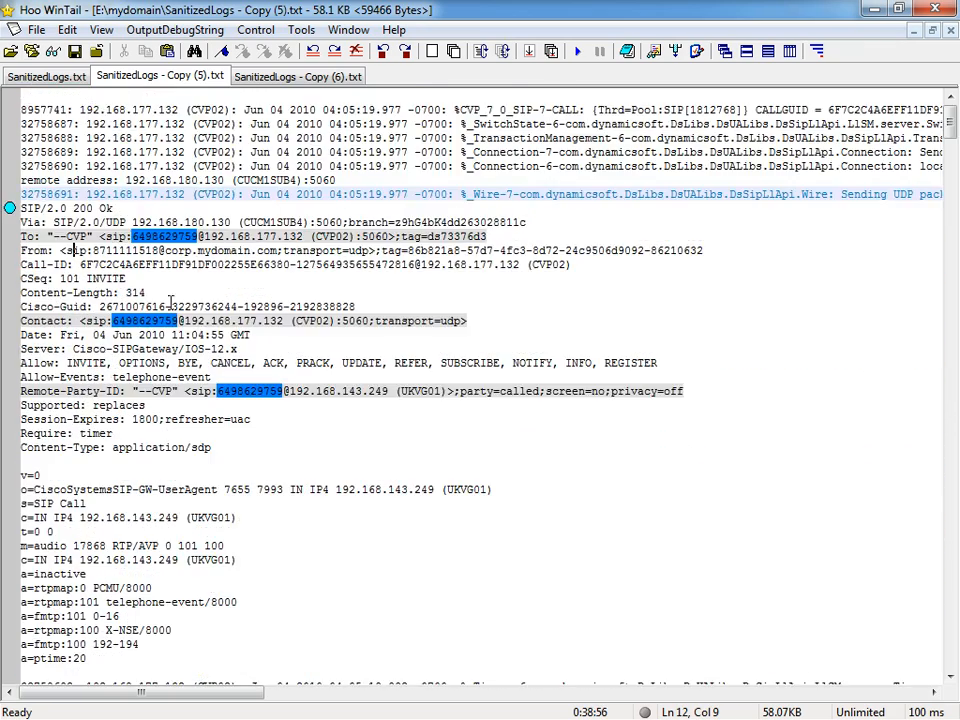
click(81, 195)
click(36, 30)
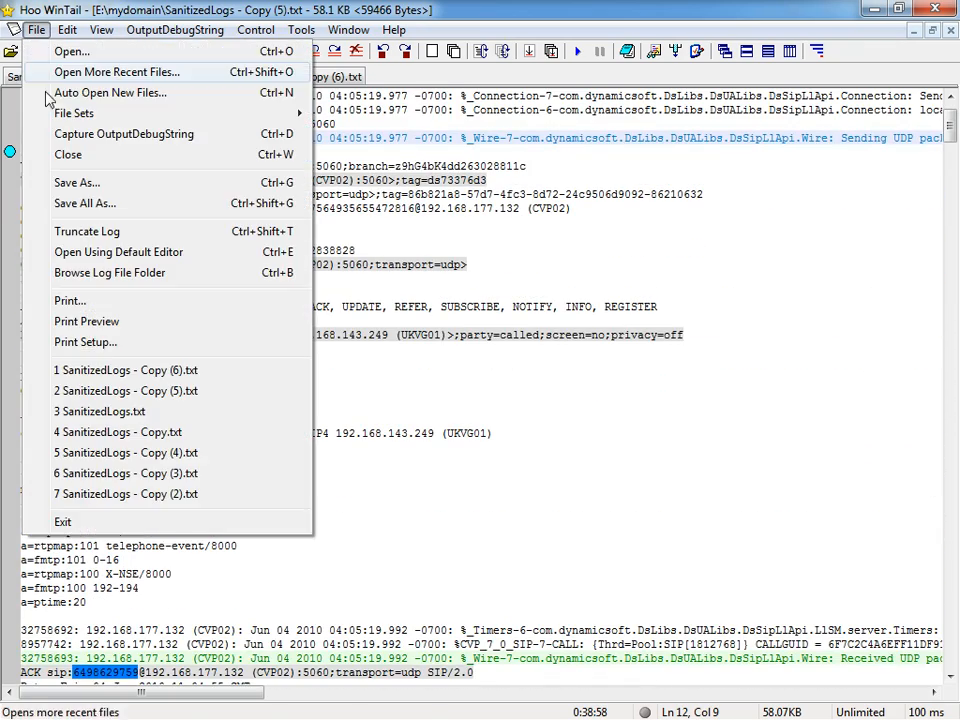
click(77, 183)
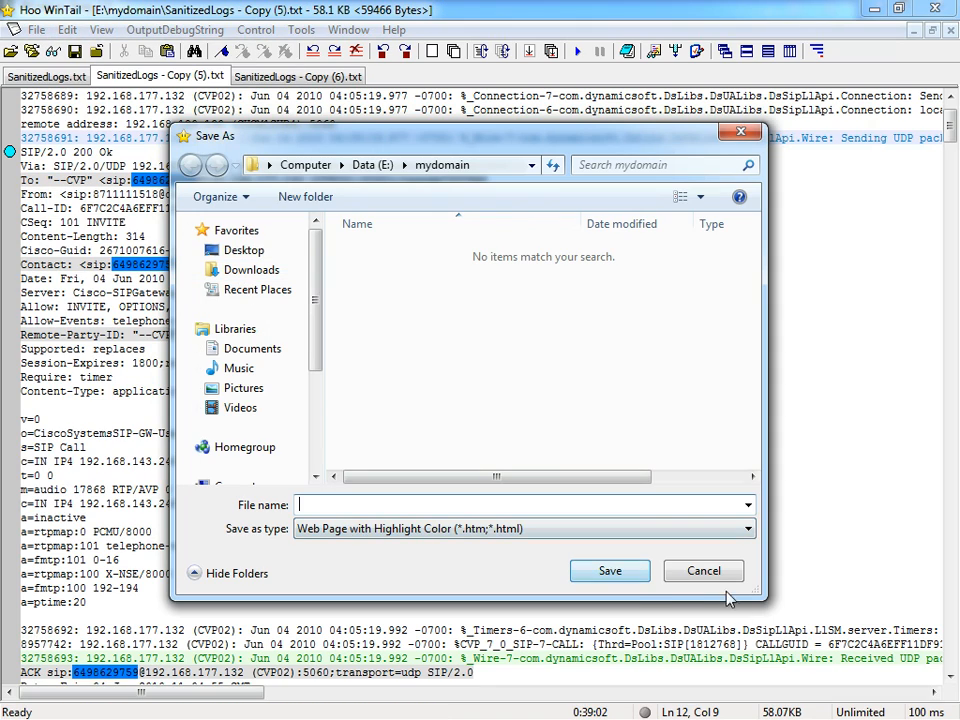
click(703, 570)
View the Find options for the log, move them clear of the first lines, and close them without searching.
scroll(366, 244, down, 8)
scroll(360, 242, up, 9)
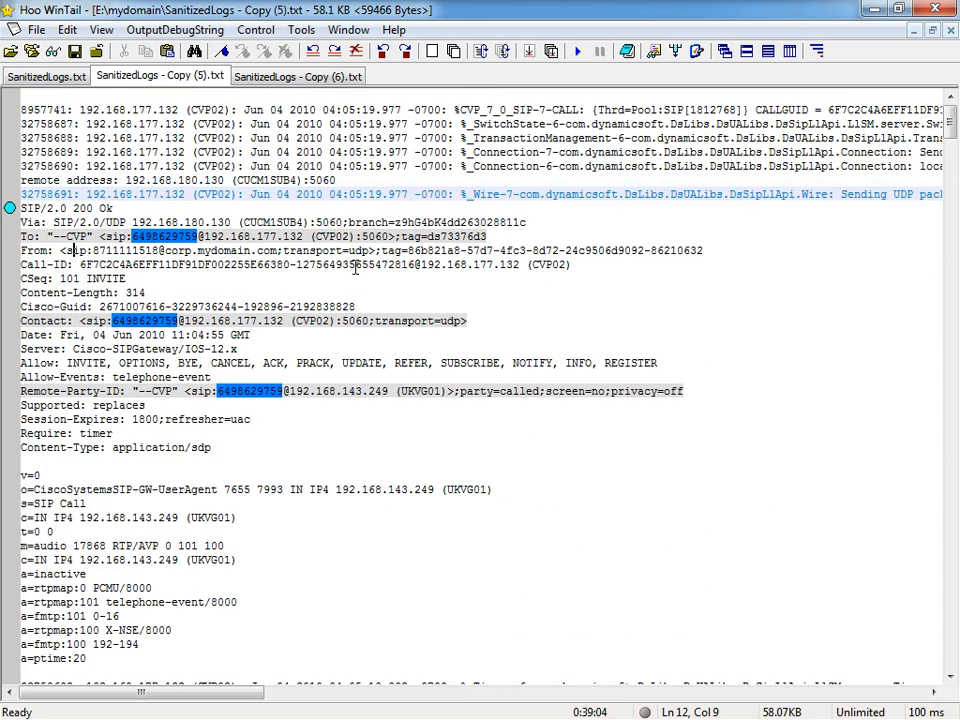
key(ctrl+f)
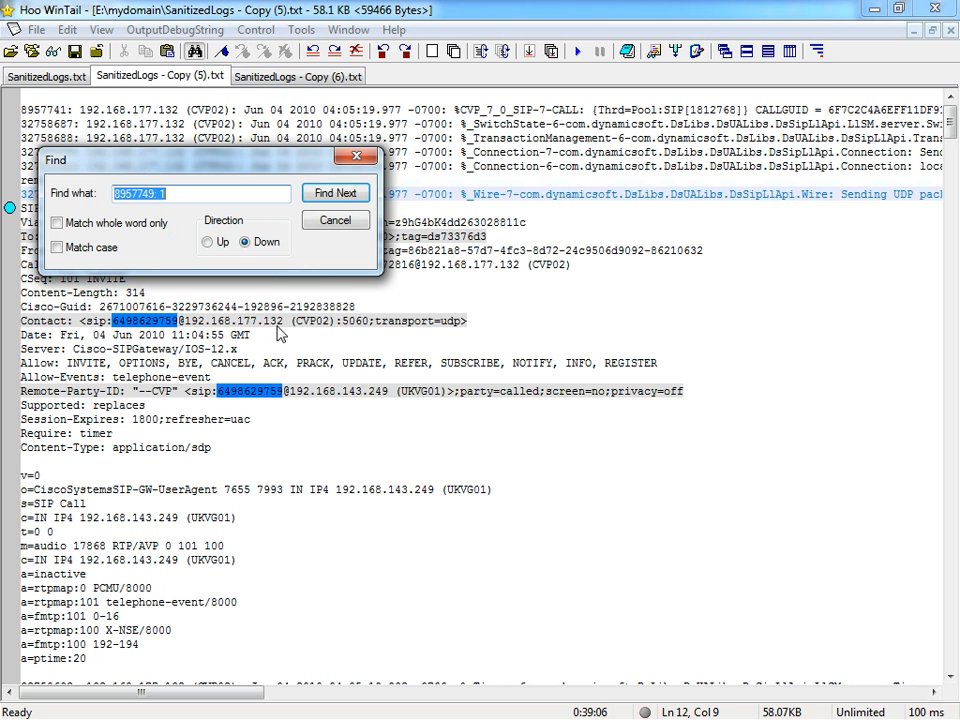
drag(143, 162, 378, 446)
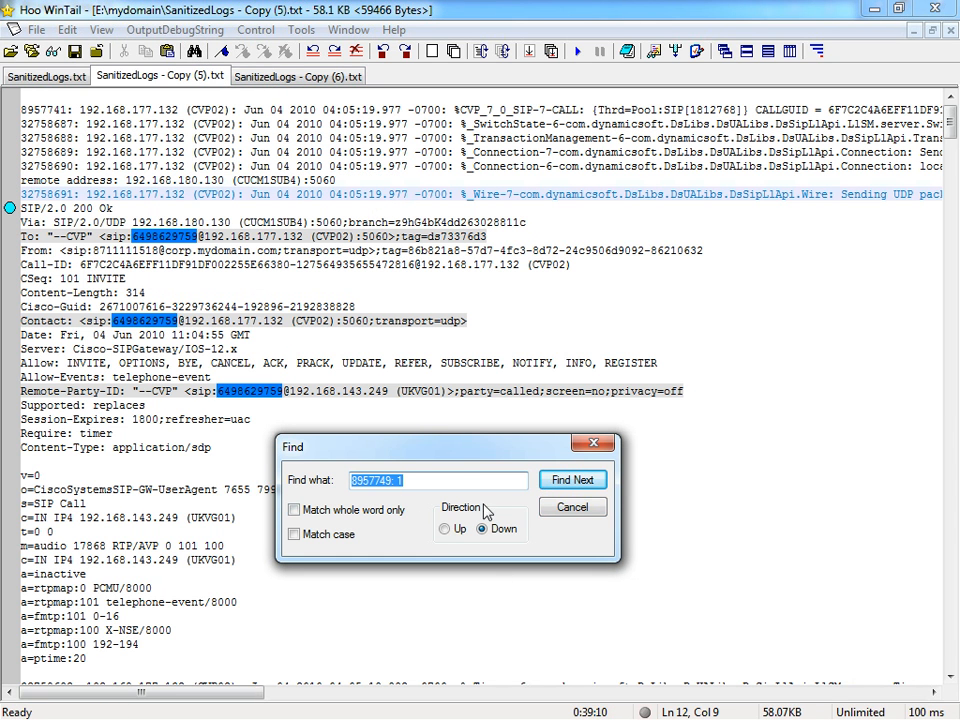
click(572, 508)
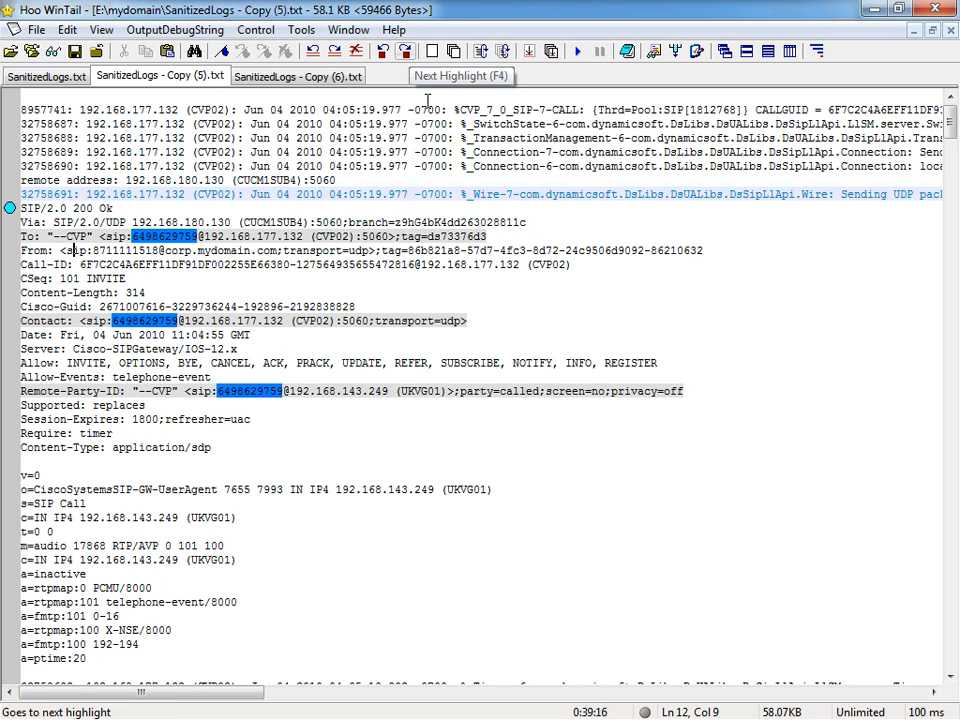
Examine the phrase and Show as settings of the \b192.168.87.5\b highlight filter, including its trailing \b word boundary.
click(670, 92)
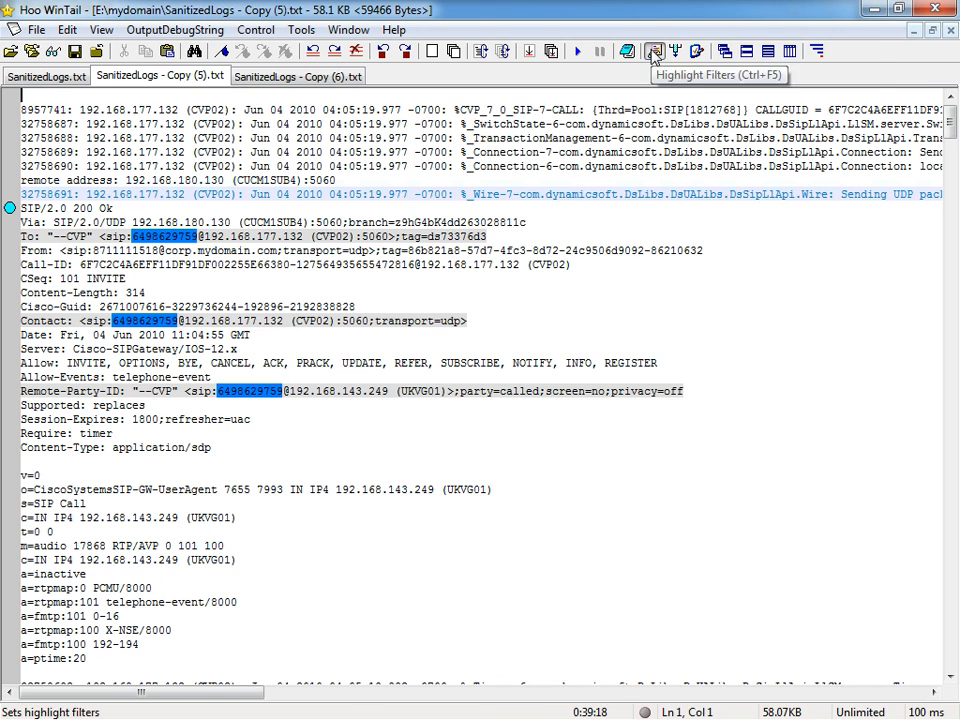
click(652, 55)
scroll(279, 286, down, 5)
scroll(285, 290, down, 10)
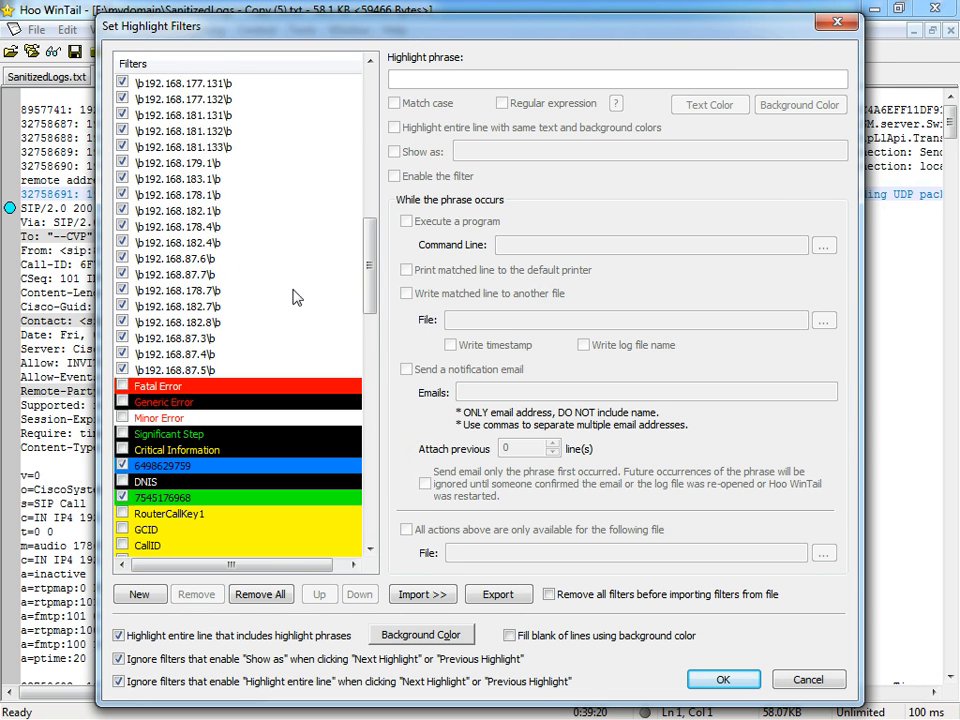
scroll(288, 300, up, 6)
click(186, 370)
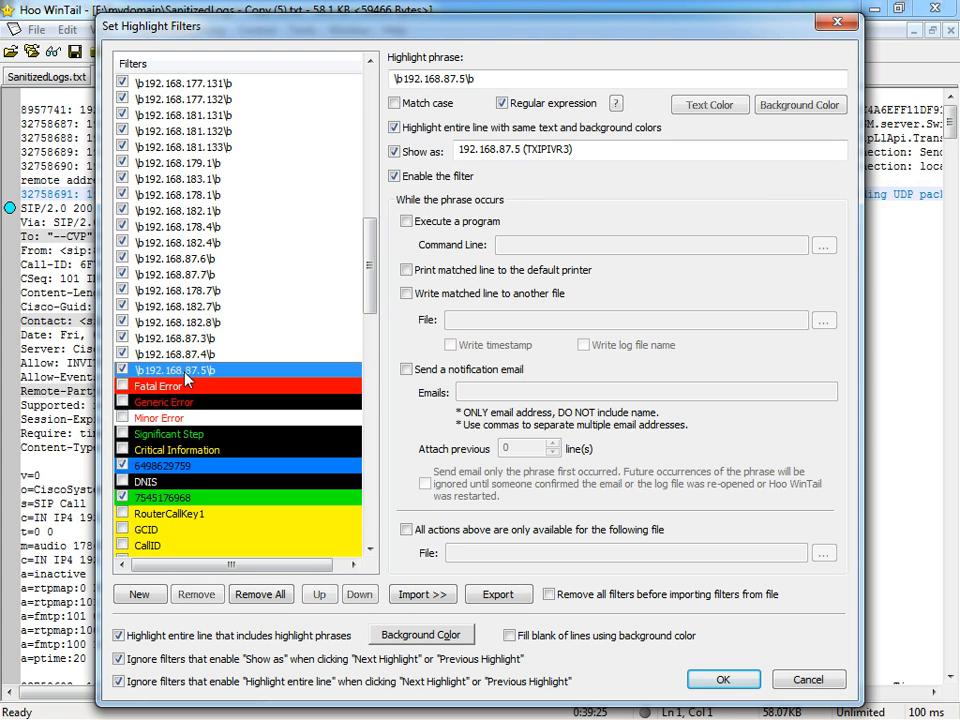
click(463, 78)
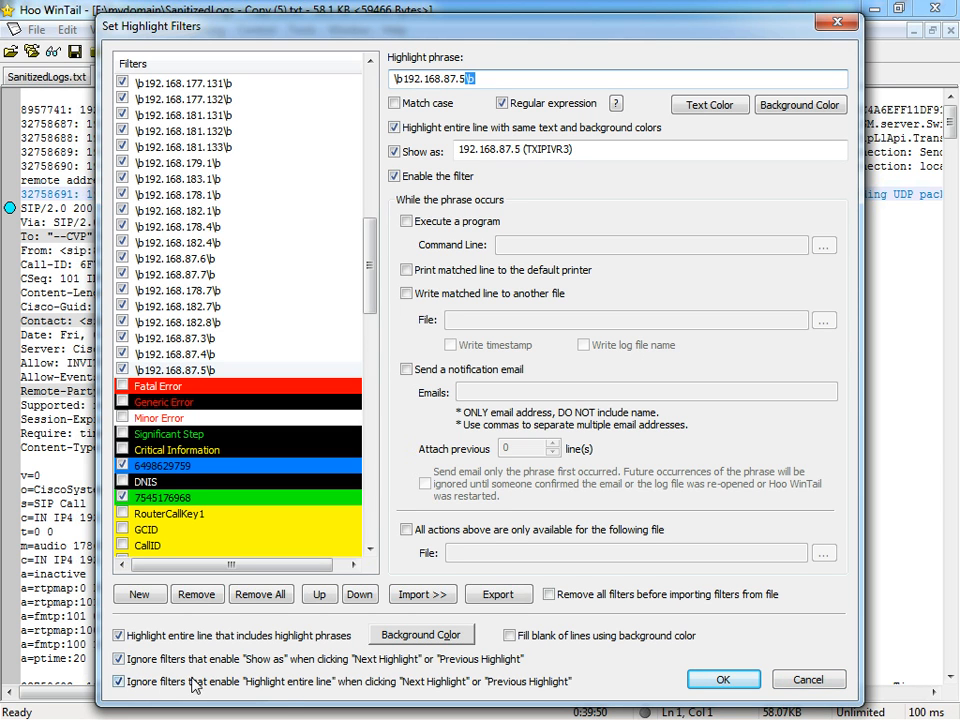
Toggle the options that ignore "Show as" and "Highlight entire line" filters when stepping through highlights, leaving both turned on.
click(119, 660)
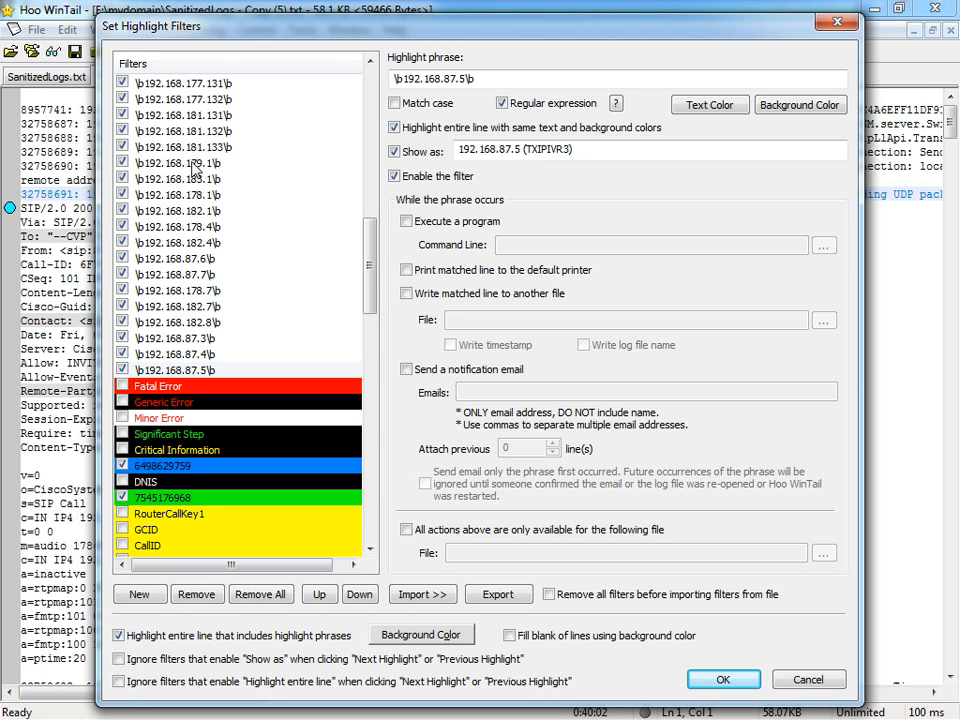
click(133, 663)
click(120, 681)
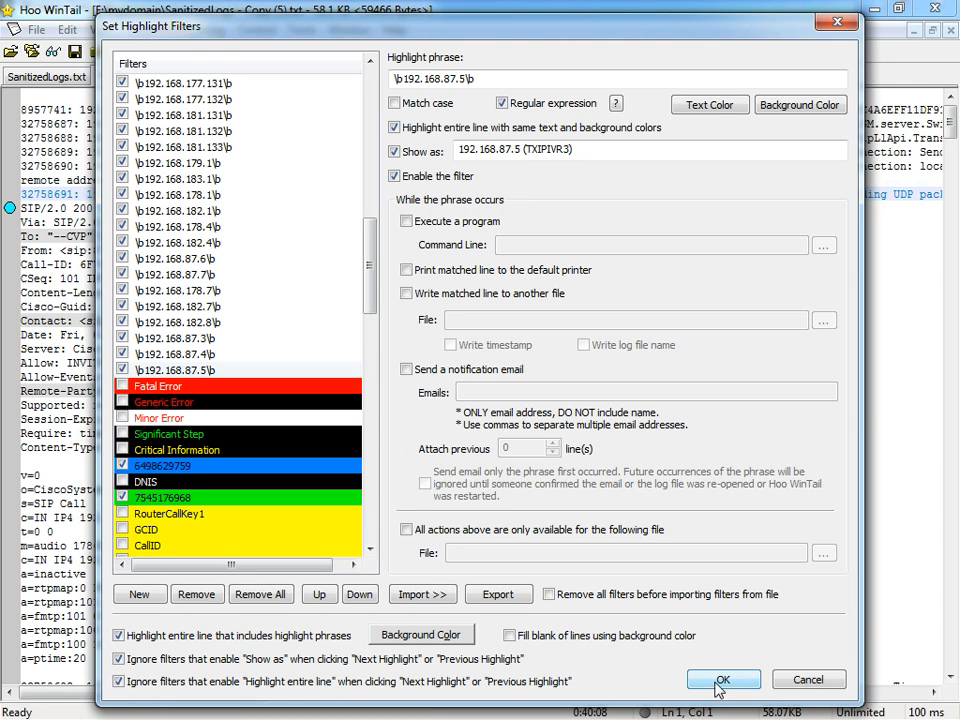
Try filling the blank of lines using the background color, apply it, and examine the highlighted lines across the log.
click(510, 636)
click(730, 681)
scroll(678, 527, down, 20)
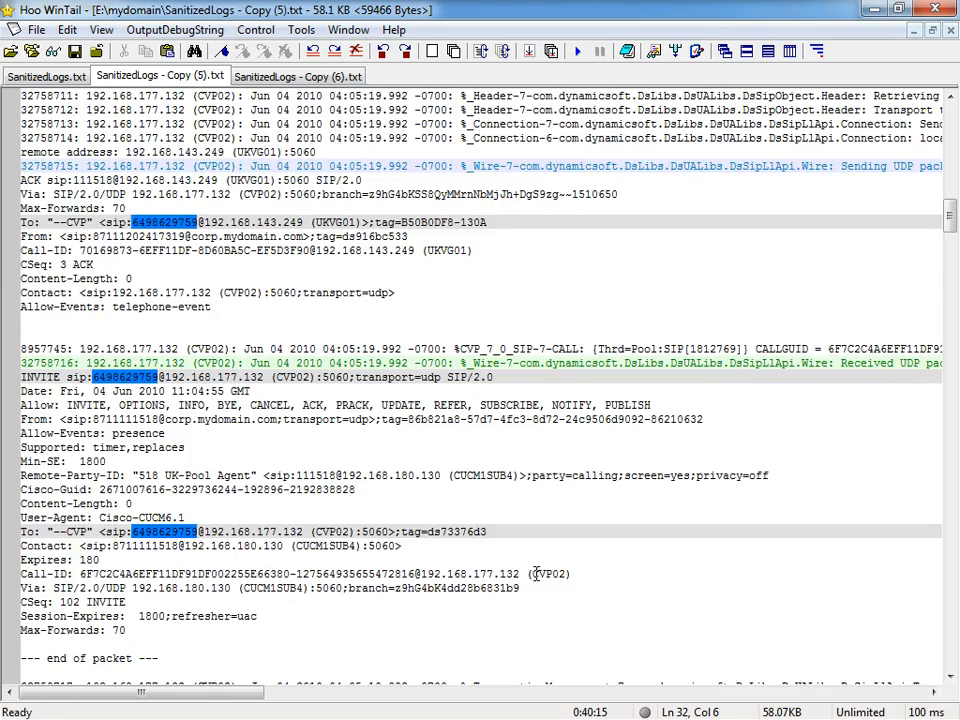
scroll(536, 574, down, 15)
drag(249, 693, 605, 694)
click(486, 410)
scroll(474, 510, down, 20)
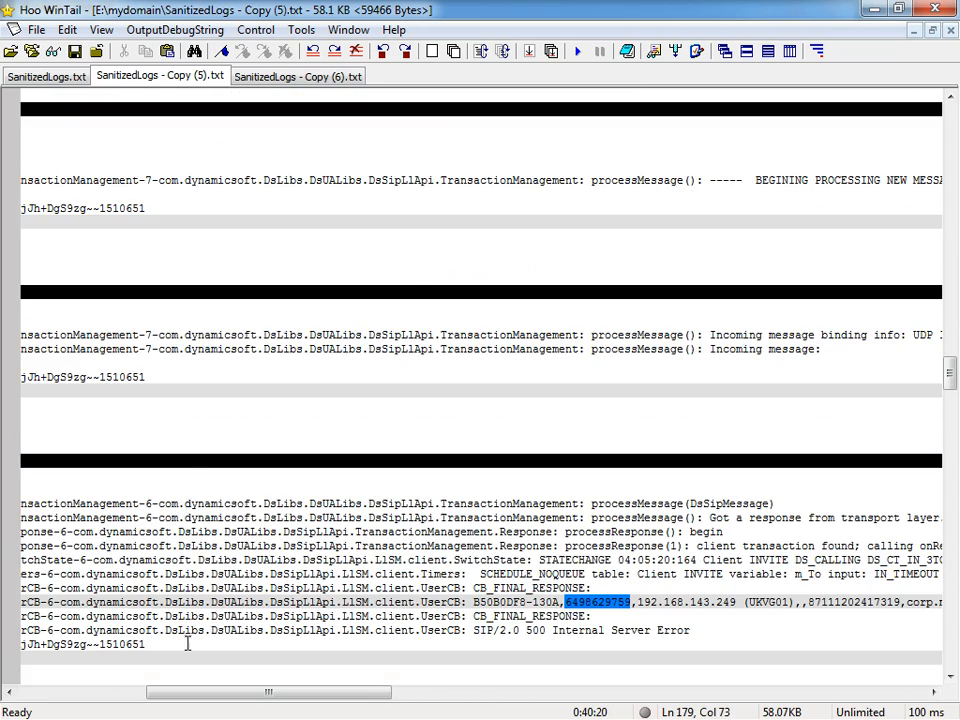
Turn off filling the blank of lines using the background color and apply the highlight filter settings.
drag(267, 693, 140, 694)
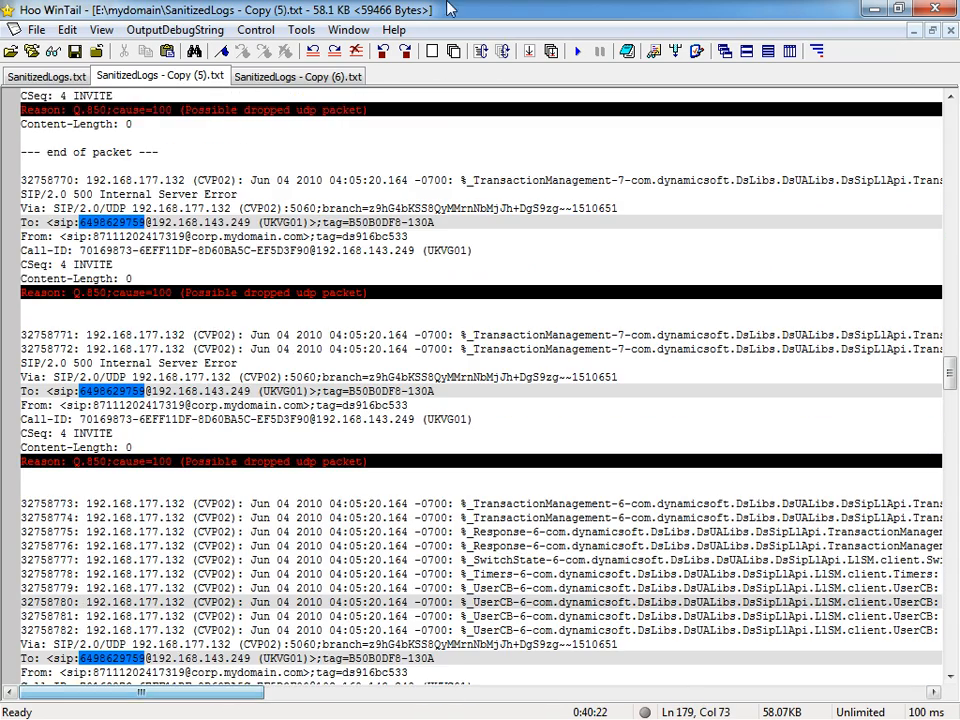
click(675, 50)
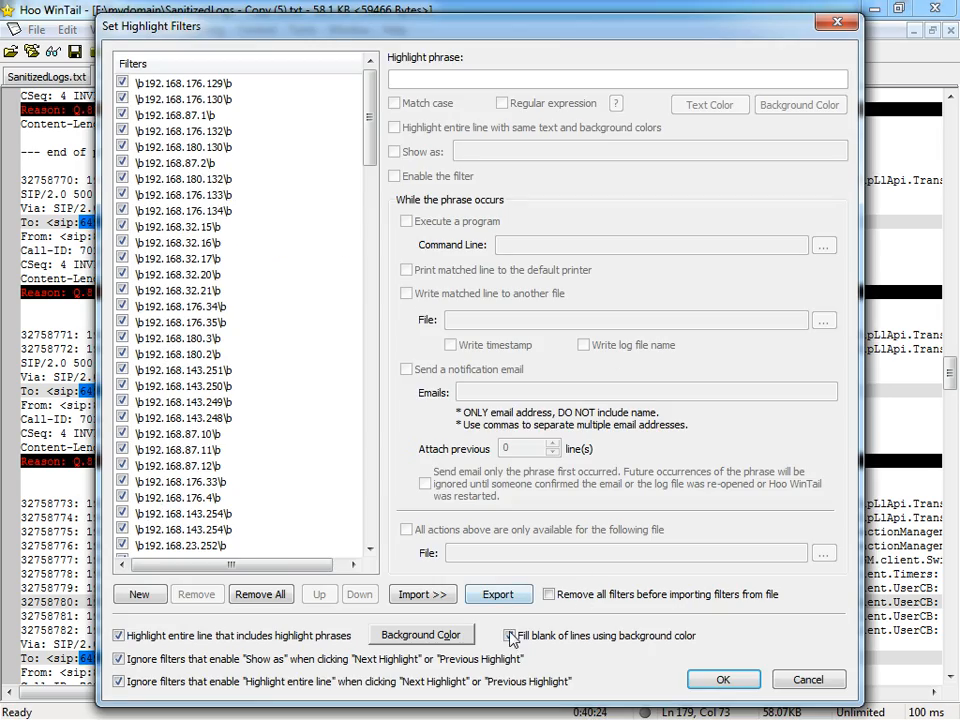
click(723, 679)
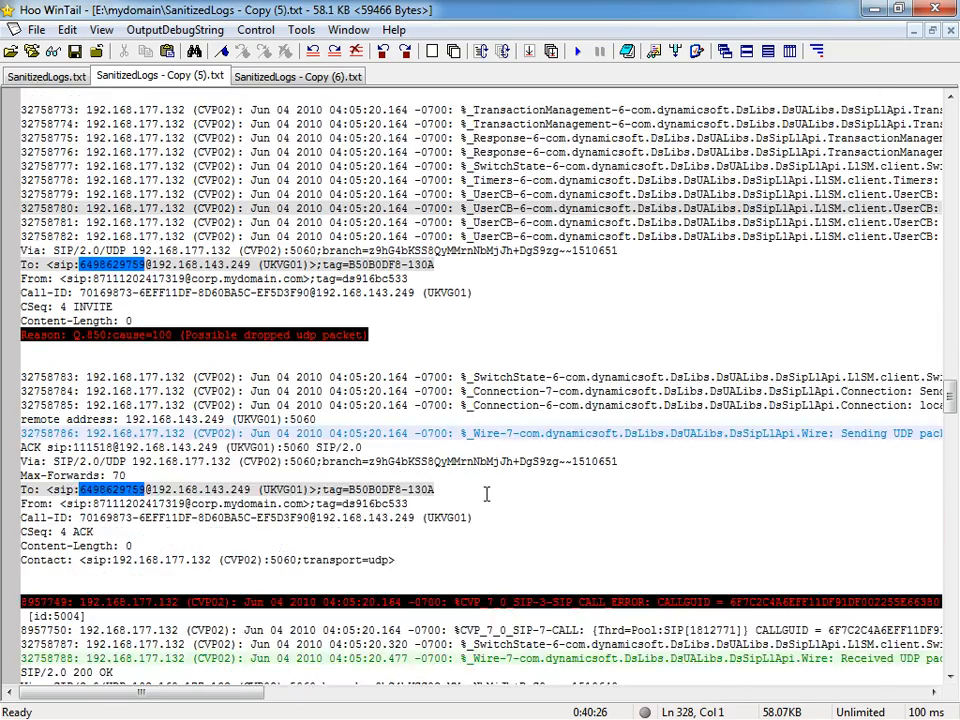